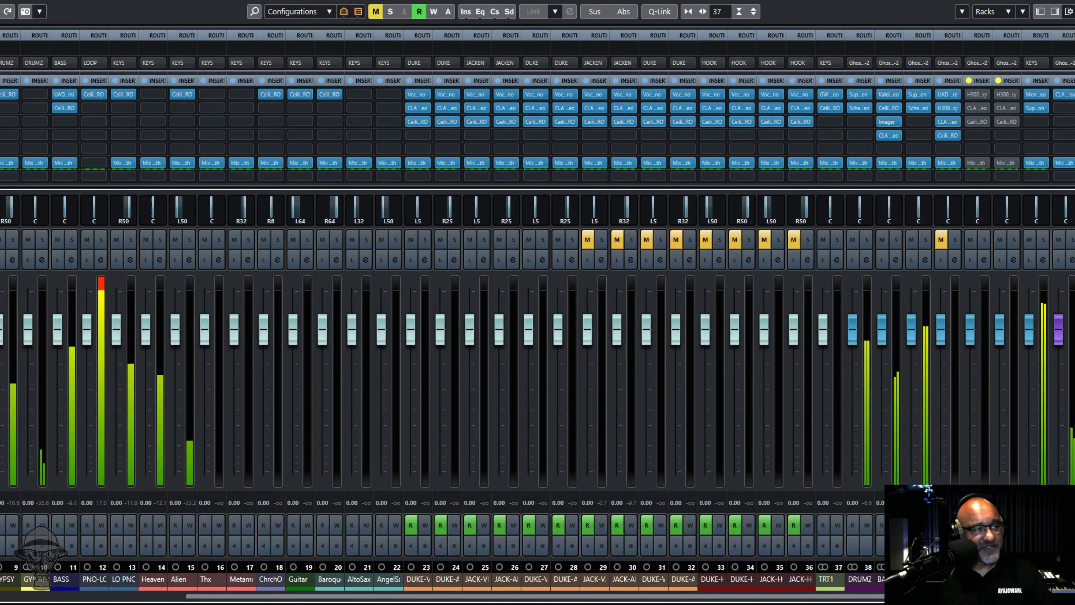
Step: Unmute the JACK-V2 vocal channel and open its Ceilings Of Sound PRO and Mix Monolith plugins side by side
{"action": "left_click", "coordinate": [586, 240]}
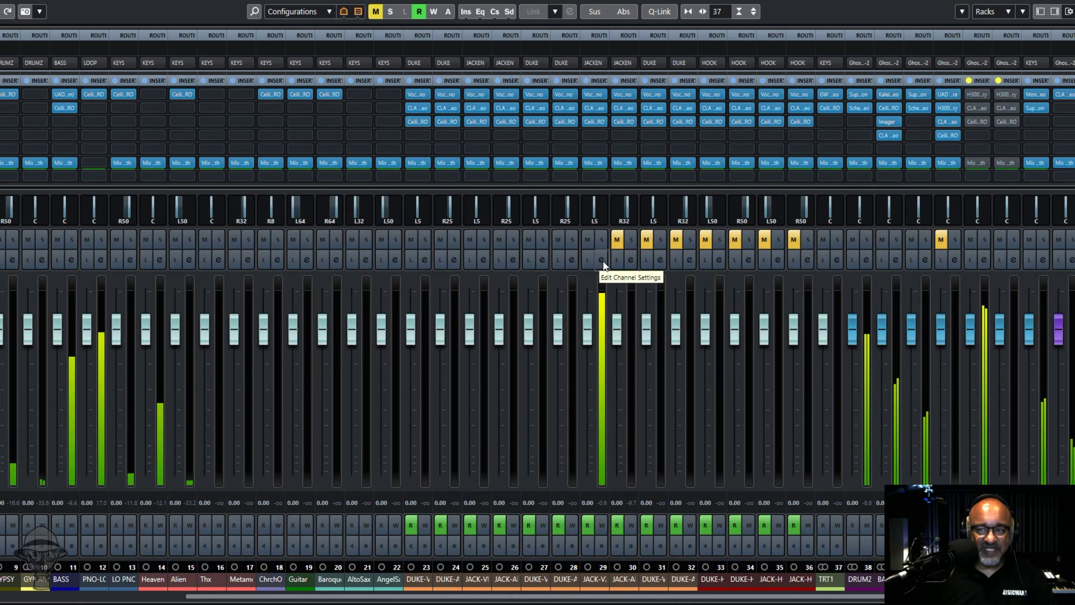
{"action": "mouse_move", "coordinate": [599, 164]}
{"action": "left_click", "coordinate": [594, 123]}
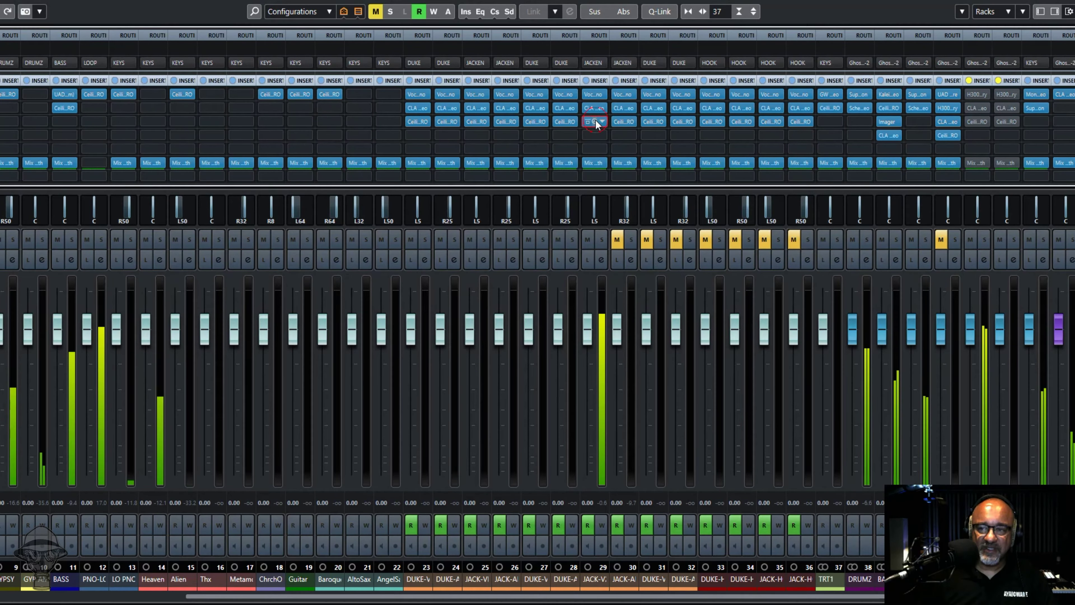
{"action": "left_click_drag", "start_coordinate": [615, 87], "coordinate": [402, 92]}
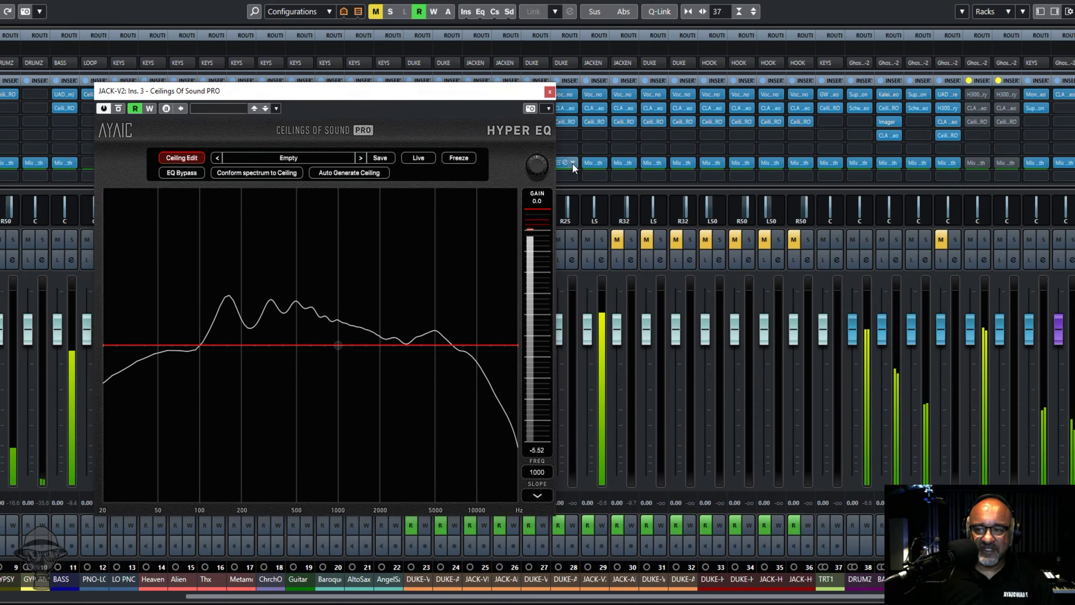
{"action": "left_click", "coordinate": [594, 162]}
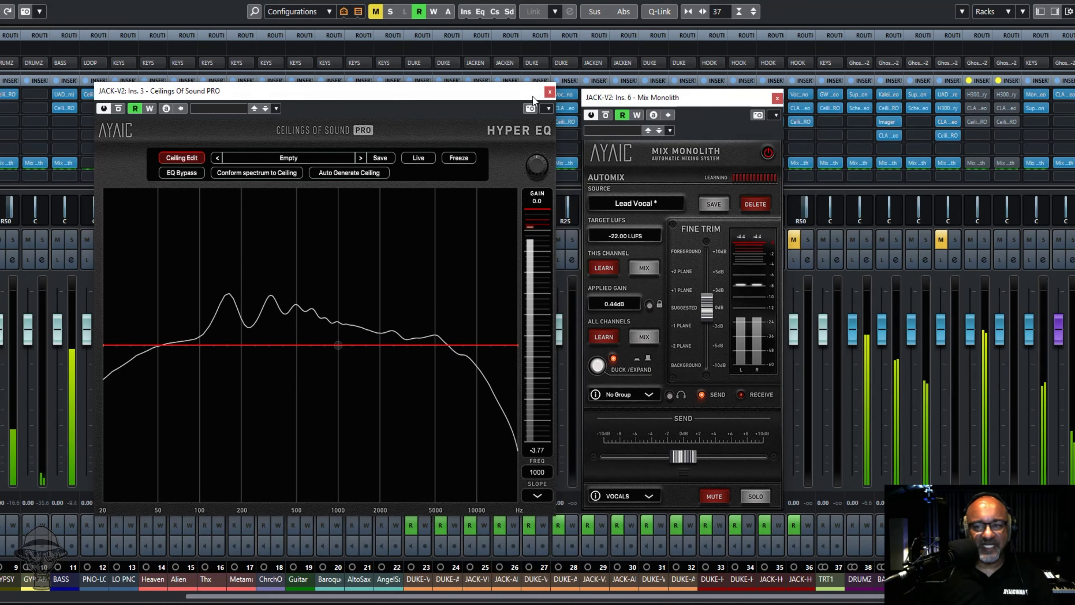
{"action": "left_click_drag", "start_coordinate": [509, 93], "coordinate": [527, 98]}
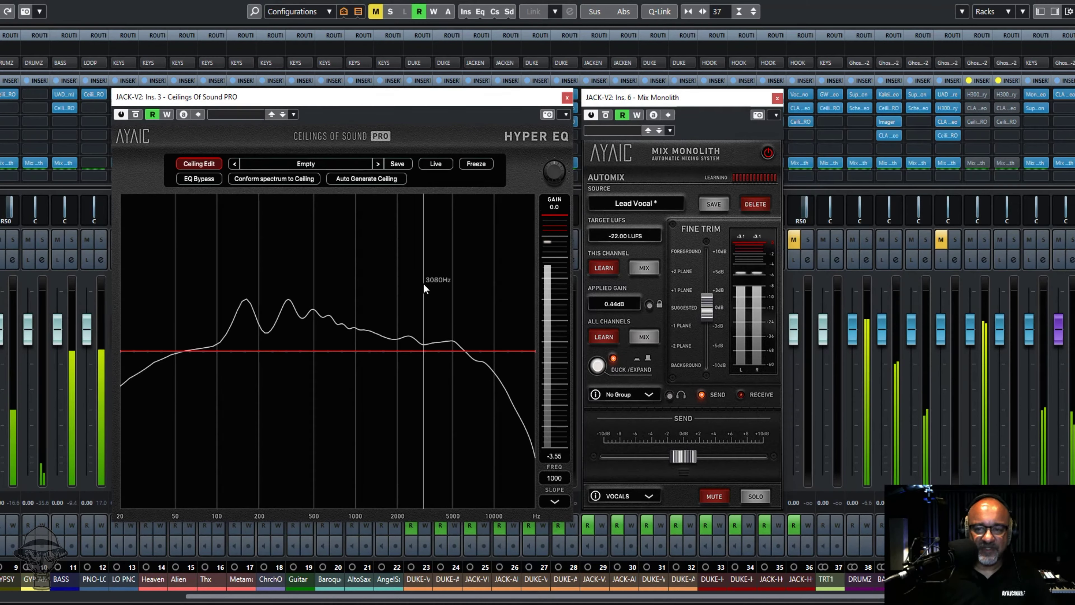
Step: Raise the ceiling line to the top of the JACK-V2 Hyper EQ graph and freeze the vocal spectrum
{"action": "left_click_drag", "start_coordinate": [427, 350], "coordinate": [411, 197]}
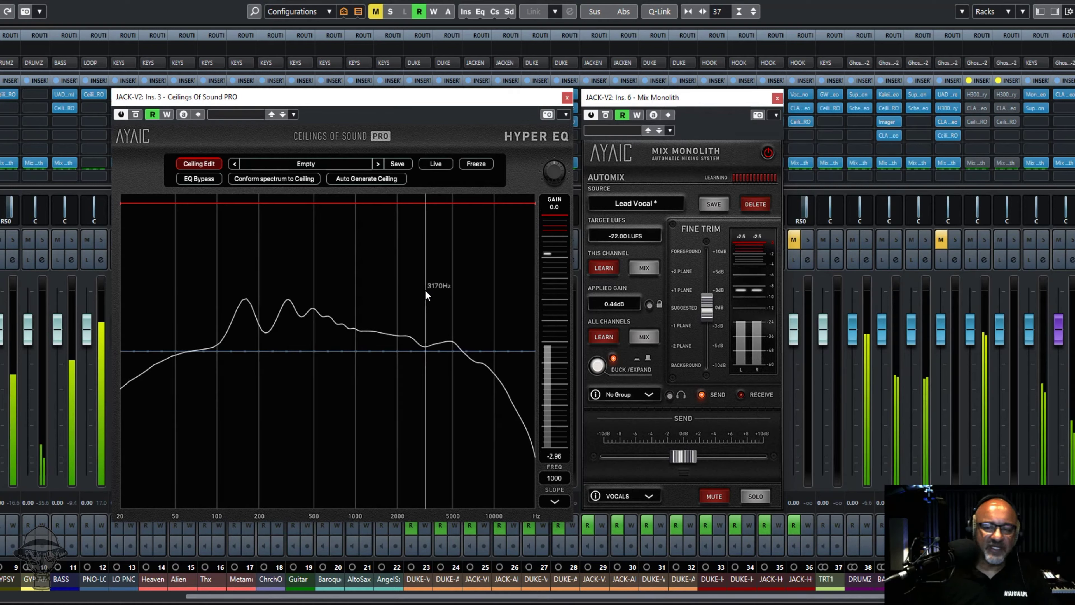
{"action": "left_click", "coordinate": [484, 164]}
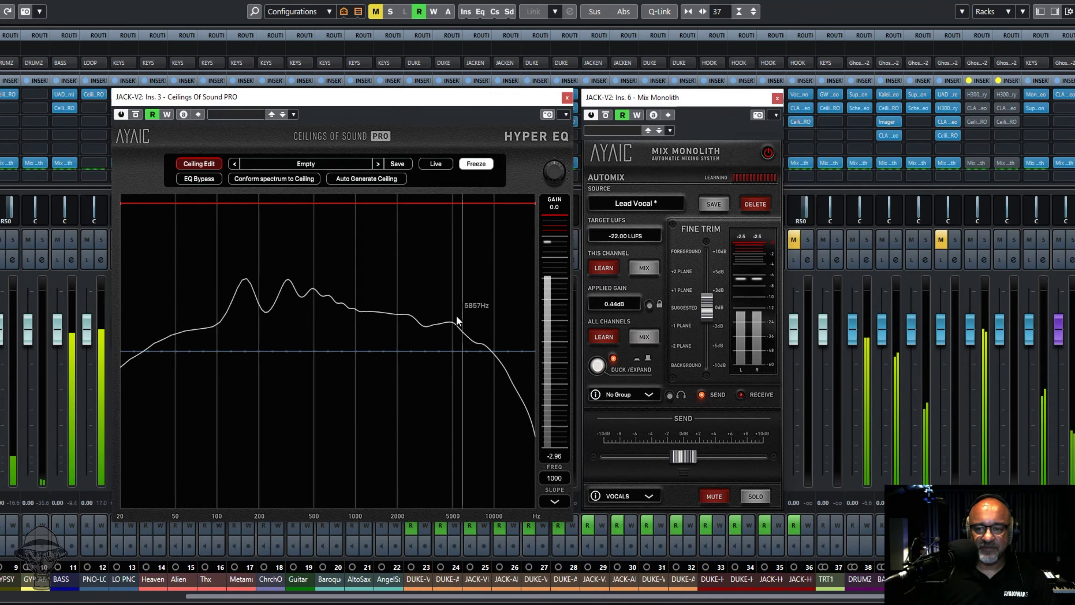
Step: Set the slope guide to -1.5 dB/Oct at 20000 Hz and slightly raise the EQ bands up to about 200 Hz
{"action": "left_click", "coordinate": [558, 501]}
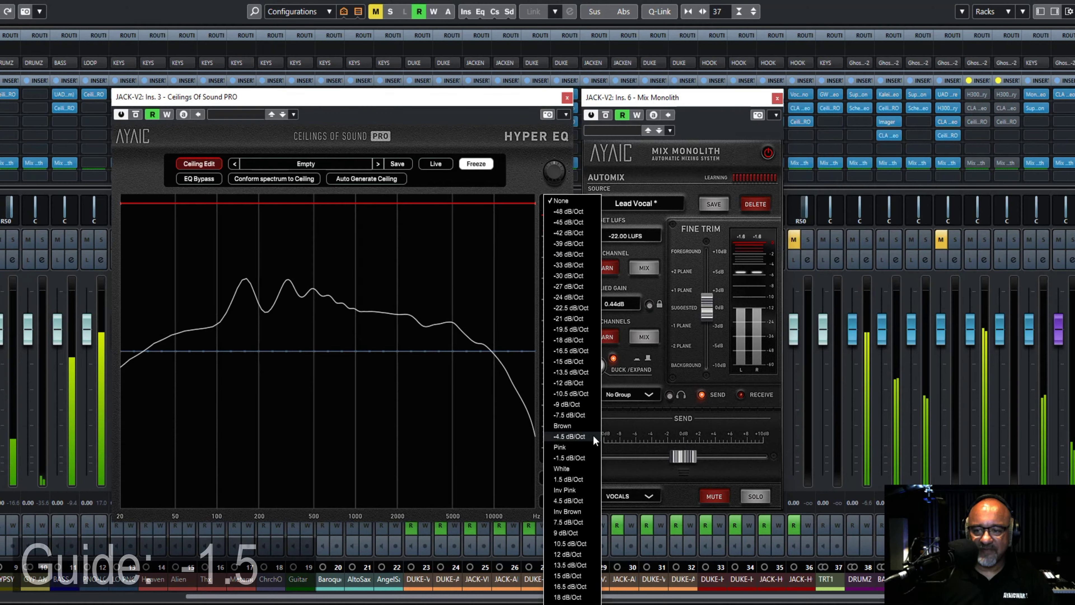
{"action": "left_click", "coordinate": [567, 458]}
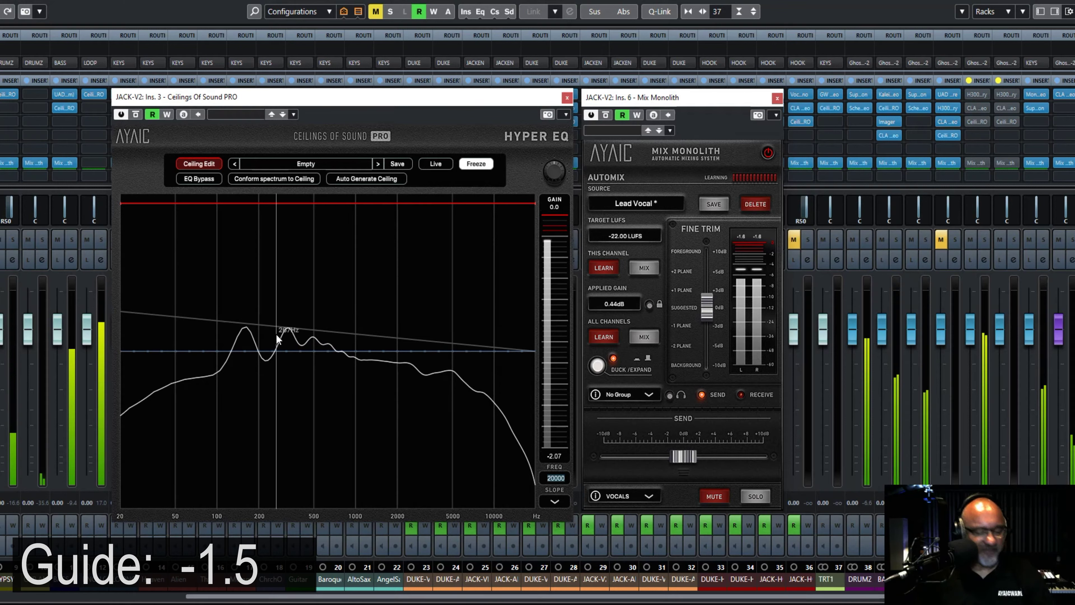
{"action": "left_click", "coordinate": [207, 168]}
{"action": "left_click_drag", "start_coordinate": [284, 315], "coordinate": [175, 344]}
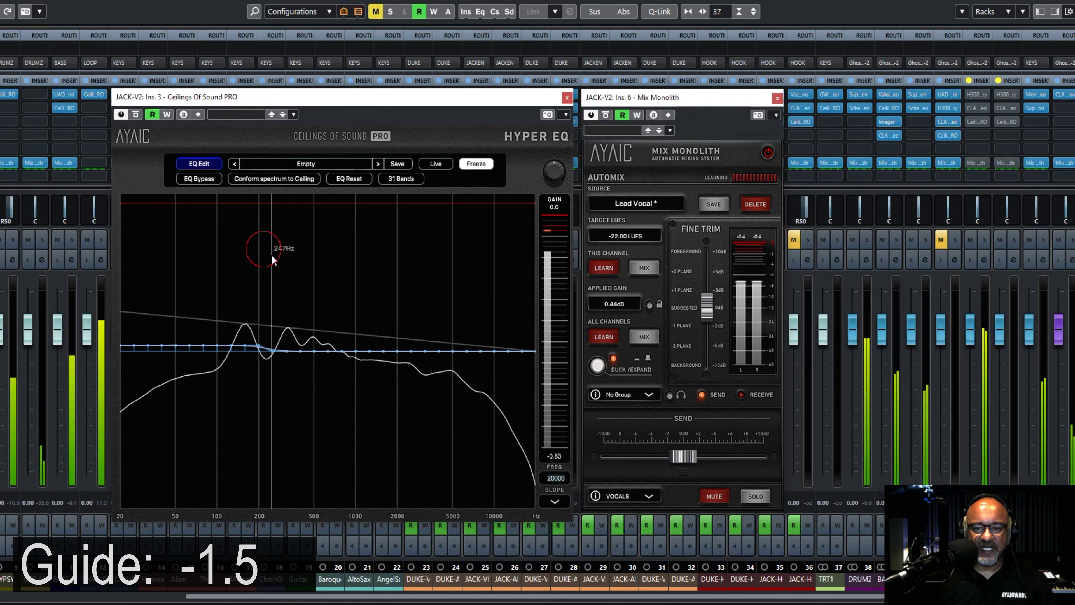
{"action": "left_click", "coordinate": [206, 165]}
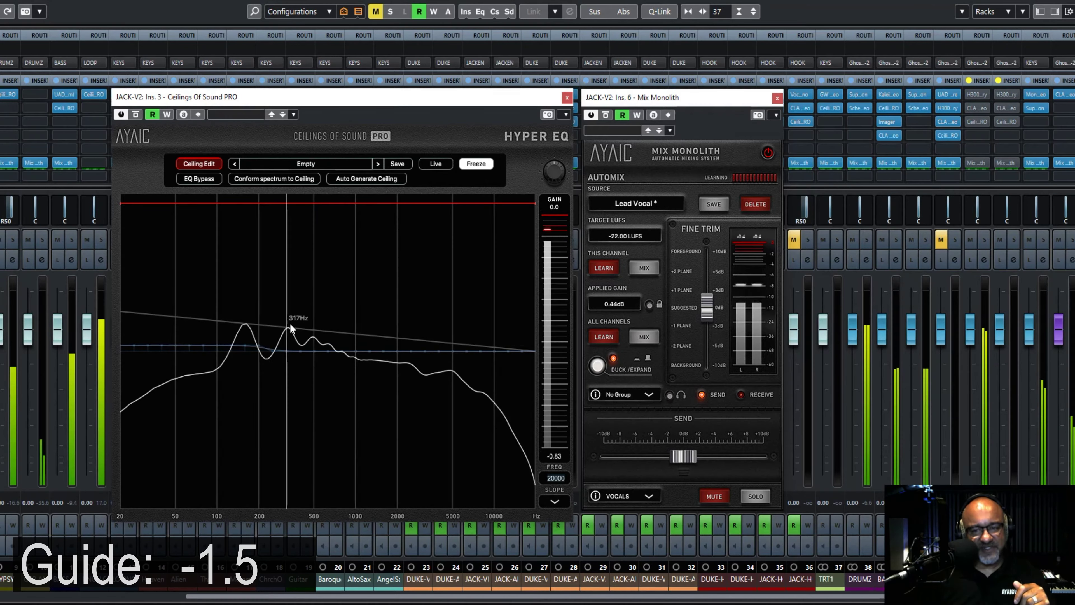
Step: Set the slope guide to -7.5 dB/Oct, slightly lower the EQ bands above about 570 Hz and fine-tune individual bands between 300 and 1000 Hz
{"action": "left_click", "coordinate": [554, 501]}
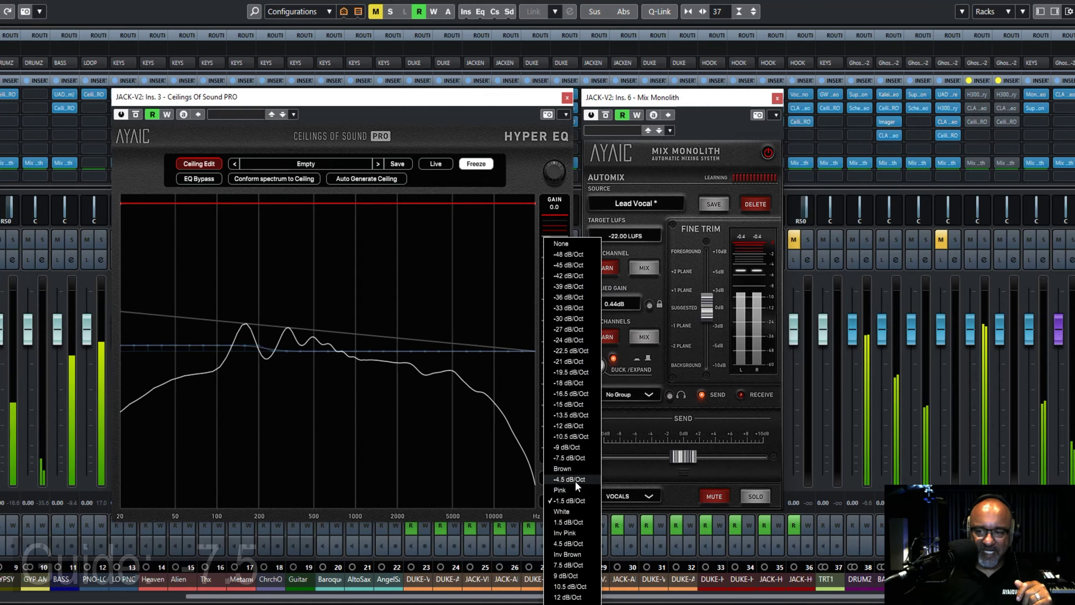
{"action": "left_click", "coordinate": [570, 458]}
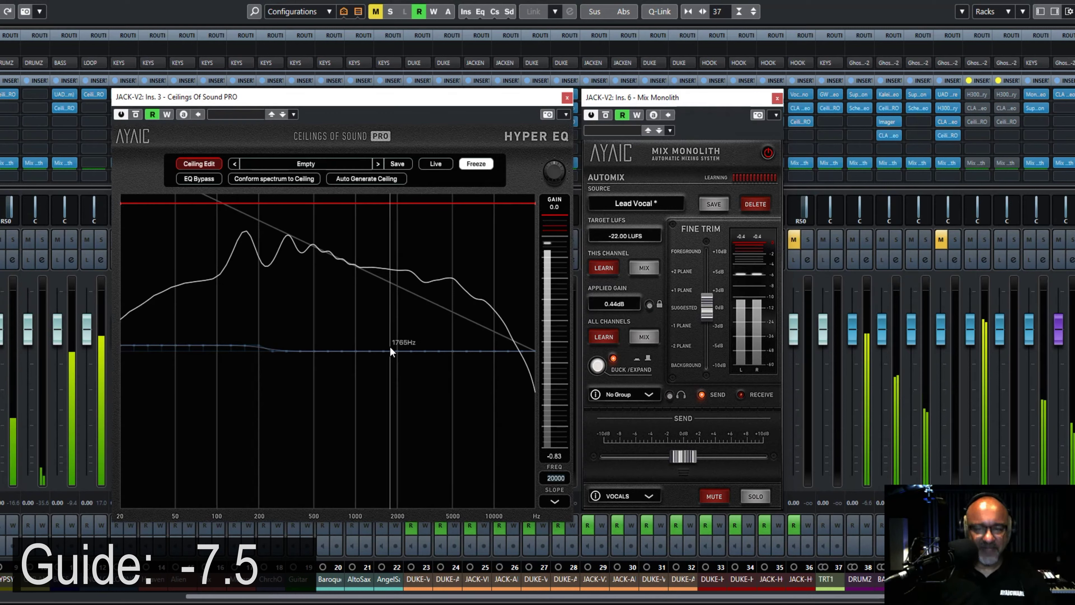
{"action": "left_click", "coordinate": [205, 164]}
{"action": "left_click_drag", "start_coordinate": [322, 337], "coordinate": [632, 398]}
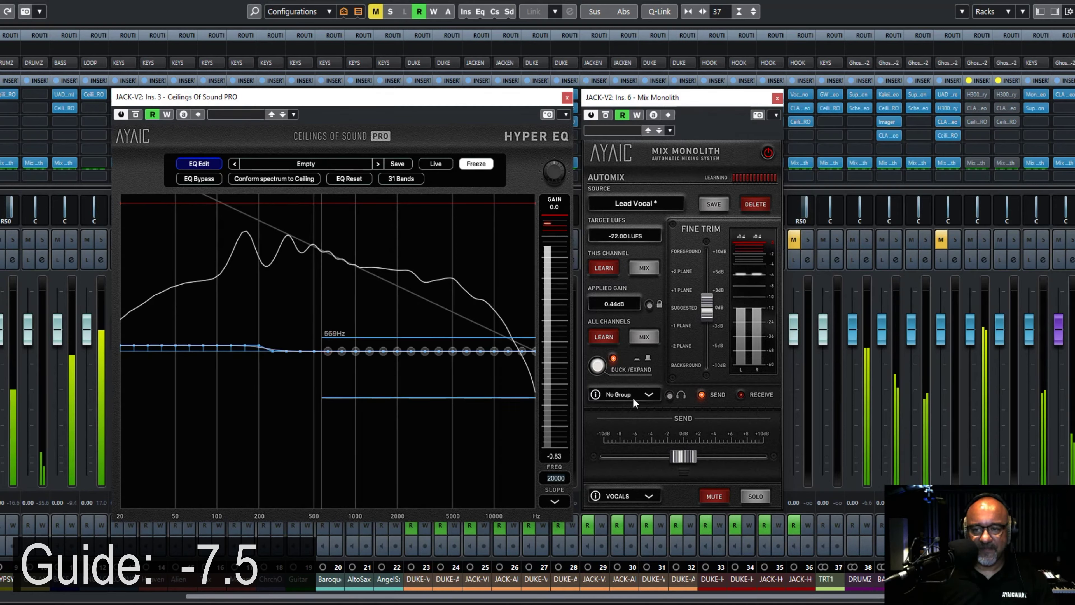
{"action": "left_click_drag", "start_coordinate": [452, 350], "coordinate": [452, 353]}
{"action": "left_click", "coordinate": [377, 406]}
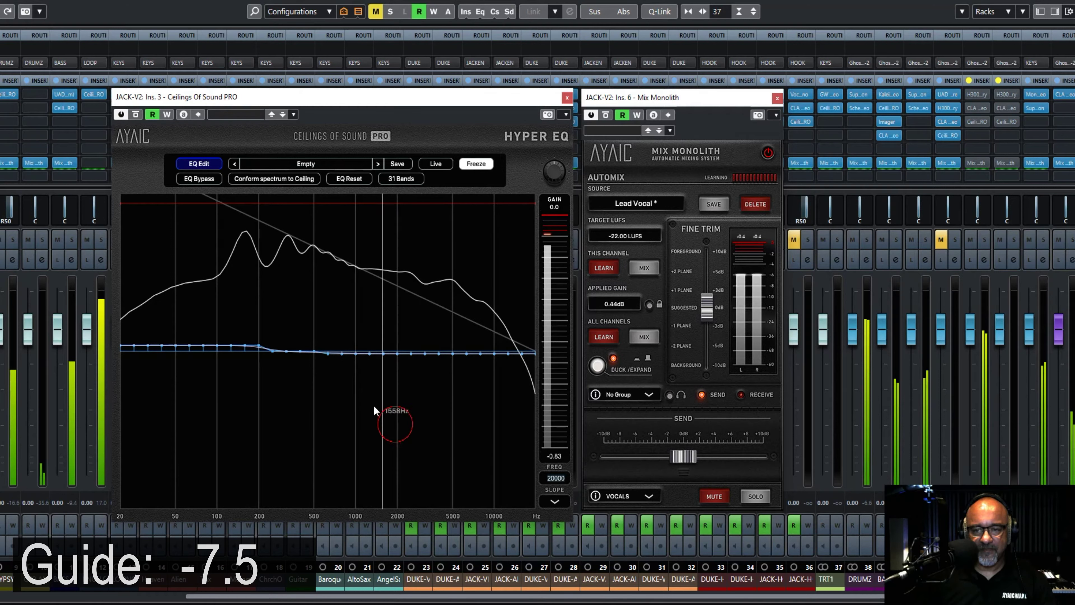
{"action": "left_click_drag", "start_coordinate": [327, 356], "coordinate": [356, 354]}
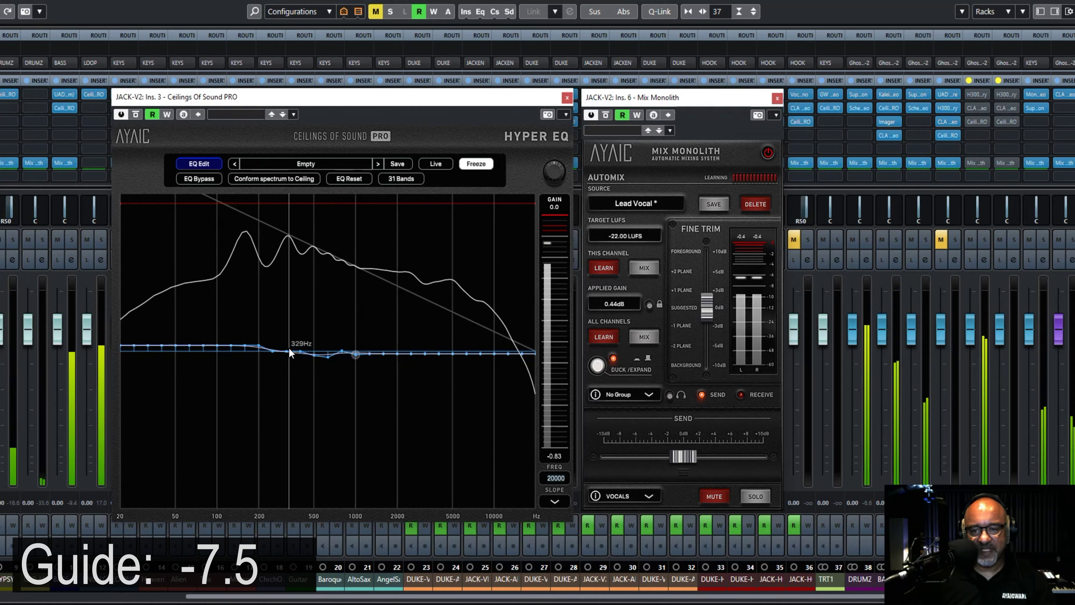
{"action": "mouse_move", "coordinate": [287, 355]}
{"action": "left_mouse_down"}
{"action": "mouse_move", "coordinate": [477, 347]}
{"action": "mouse_move", "coordinate": [315, 365]}
{"action": "mouse_move", "coordinate": [283, 348]}
{"action": "left_mouse_up"}
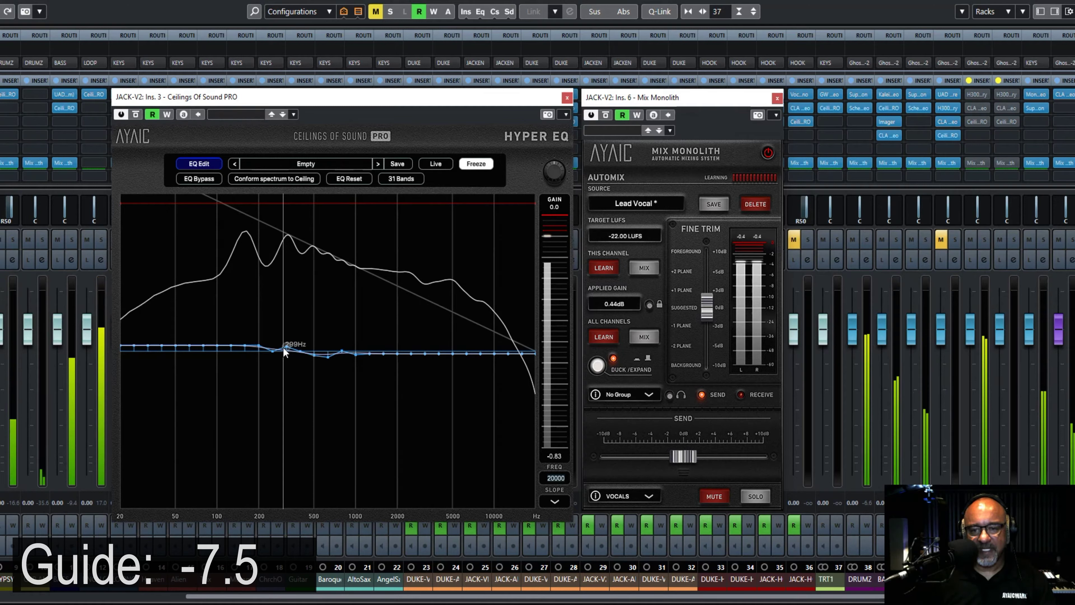
Step: Set the slope guide back to -1.5 dB/Oct and line the frozen spectrum up beneath it in Ceiling Edit mode
{"action": "left_click", "coordinate": [551, 503]}
{"action": "left_click", "coordinate": [569, 543]}
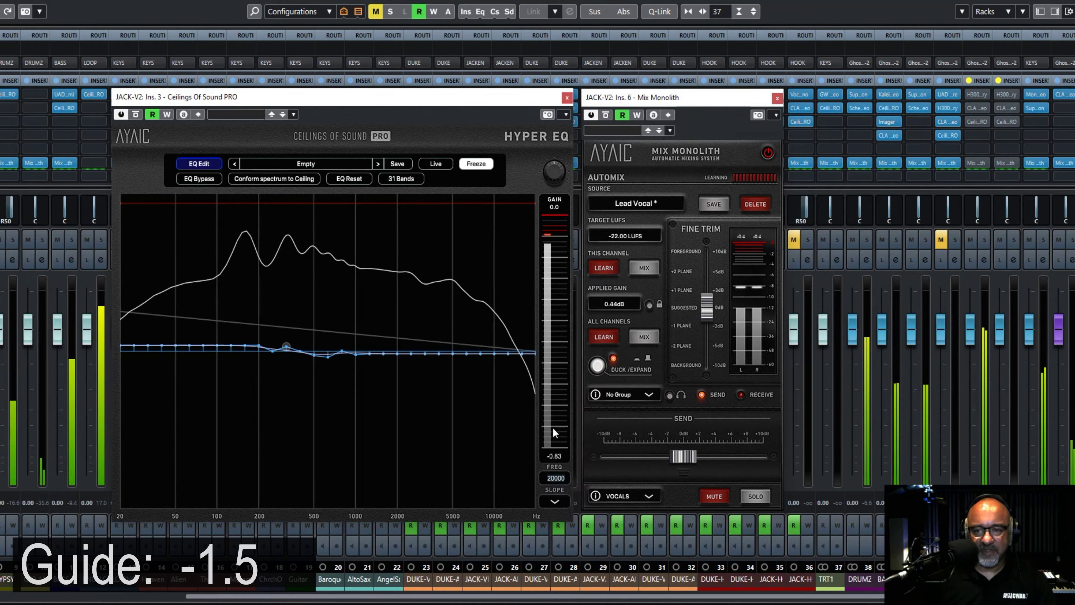
{"action": "left_click", "coordinate": [199, 164]}
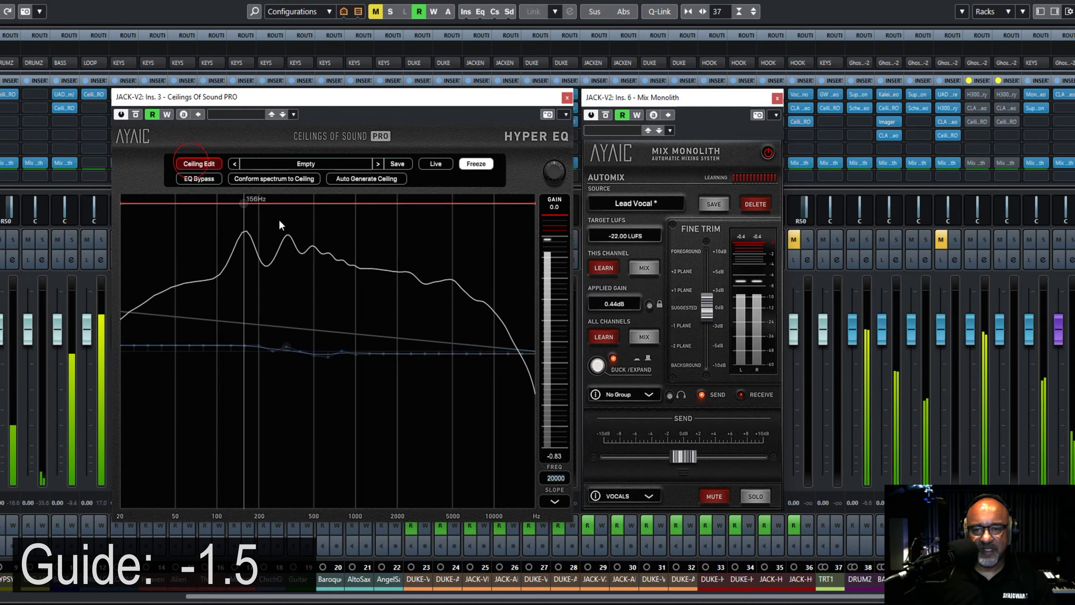
{"action": "left_click_drag", "start_coordinate": [372, 268], "coordinate": [366, 355]}
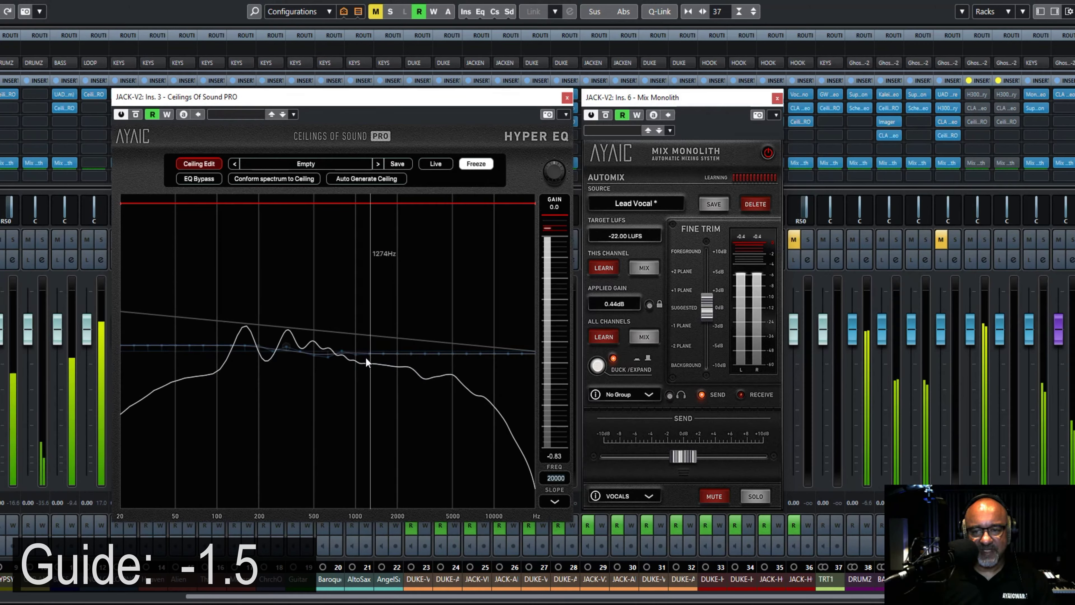
Step: Select the EQ bands up to about 200 Hz and fine-adjust them against the slope guide
{"action": "left_click", "coordinate": [204, 165]}
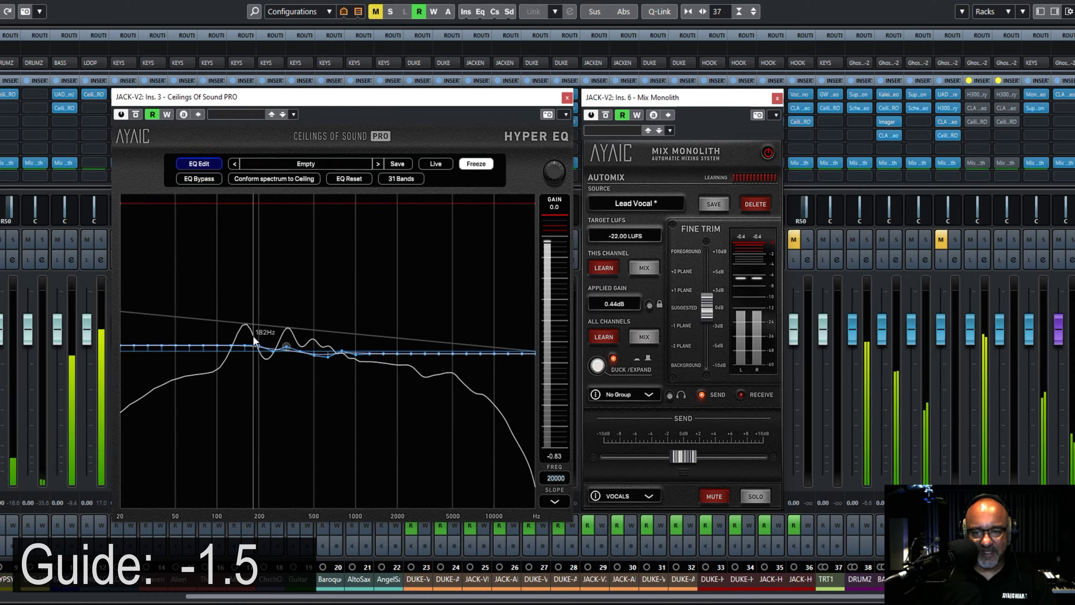
{"action": "left_click_drag", "start_coordinate": [260, 334], "coordinate": [121, 385]}
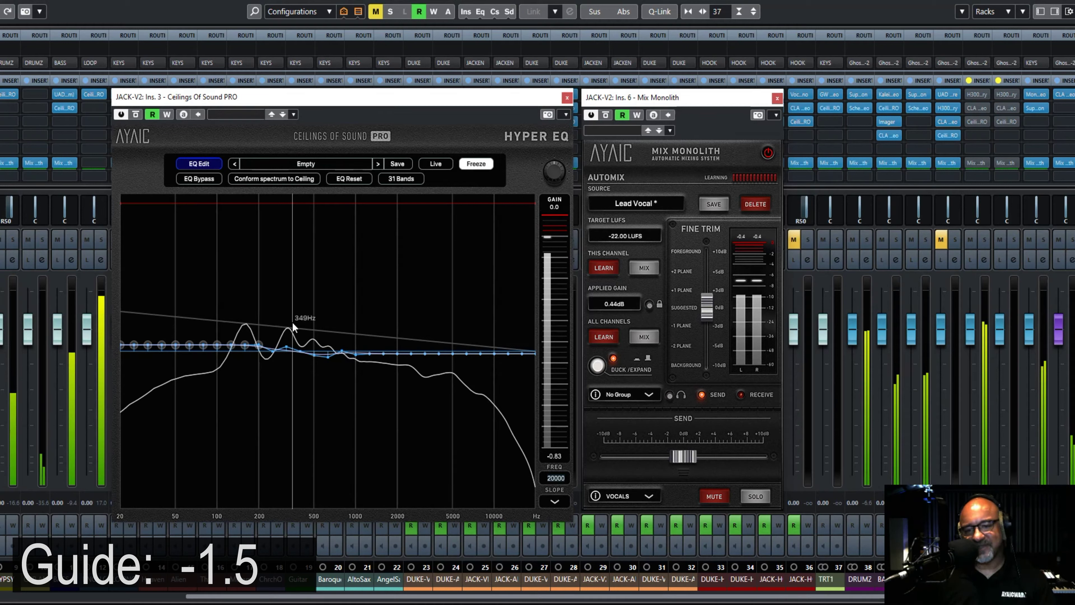
{"action": "left_click", "coordinate": [204, 165]}
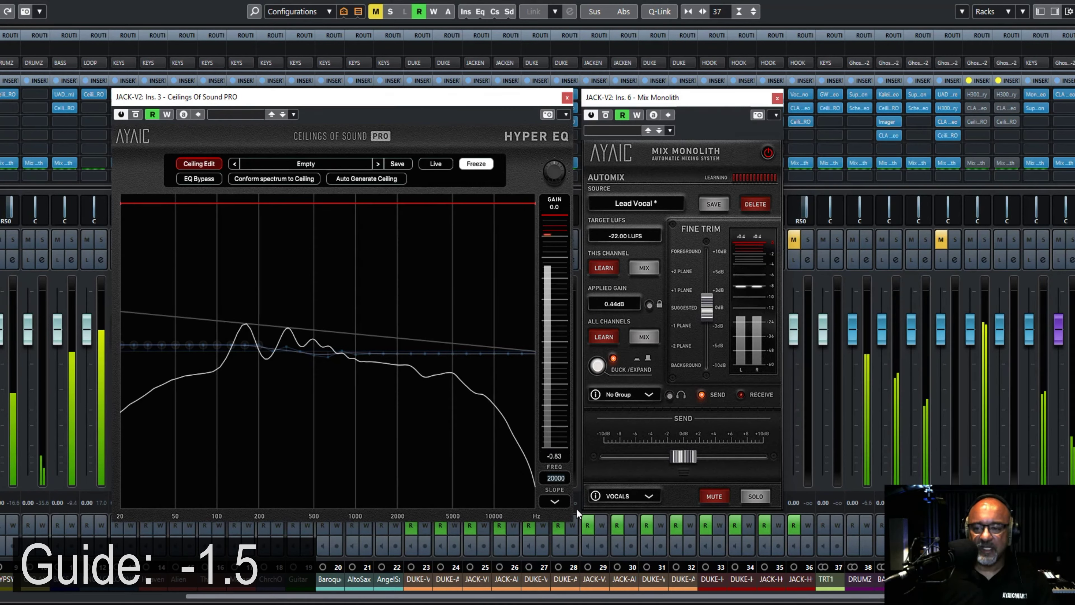
Step: Set the slope guide to Brown and lower all EQ bands from about 2 kHz upwards
{"action": "left_click", "coordinate": [551, 500]}
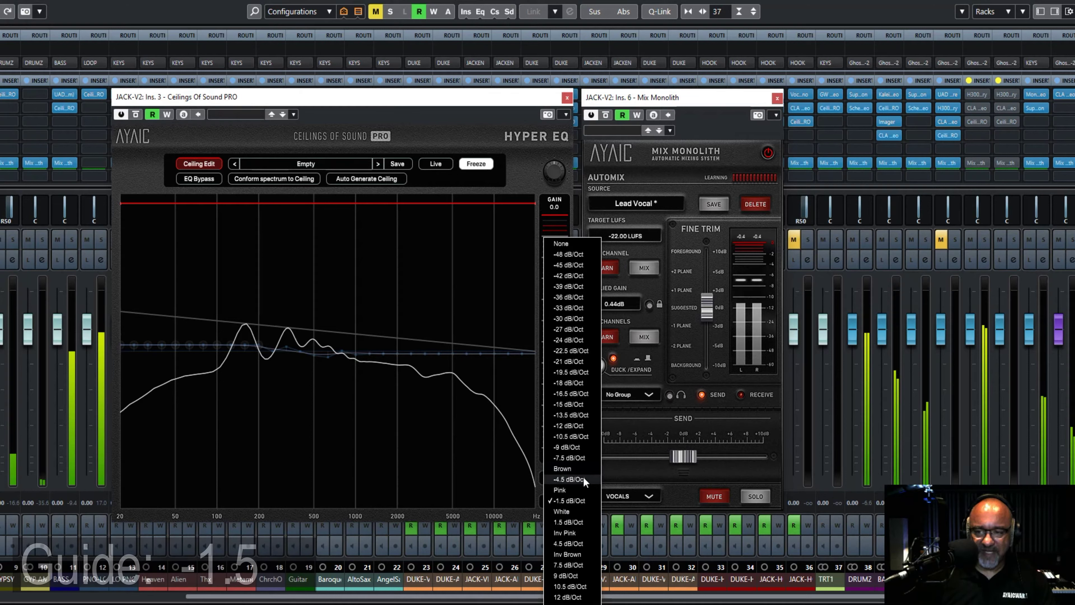
{"action": "left_click", "coordinate": [563, 468]}
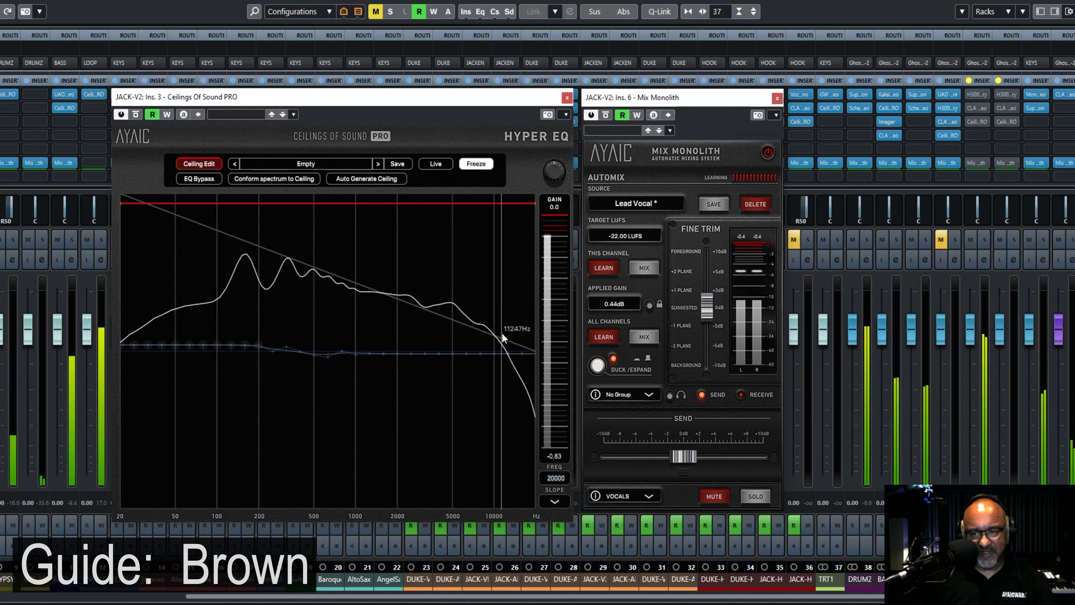
{"action": "left_click", "coordinate": [193, 163]}
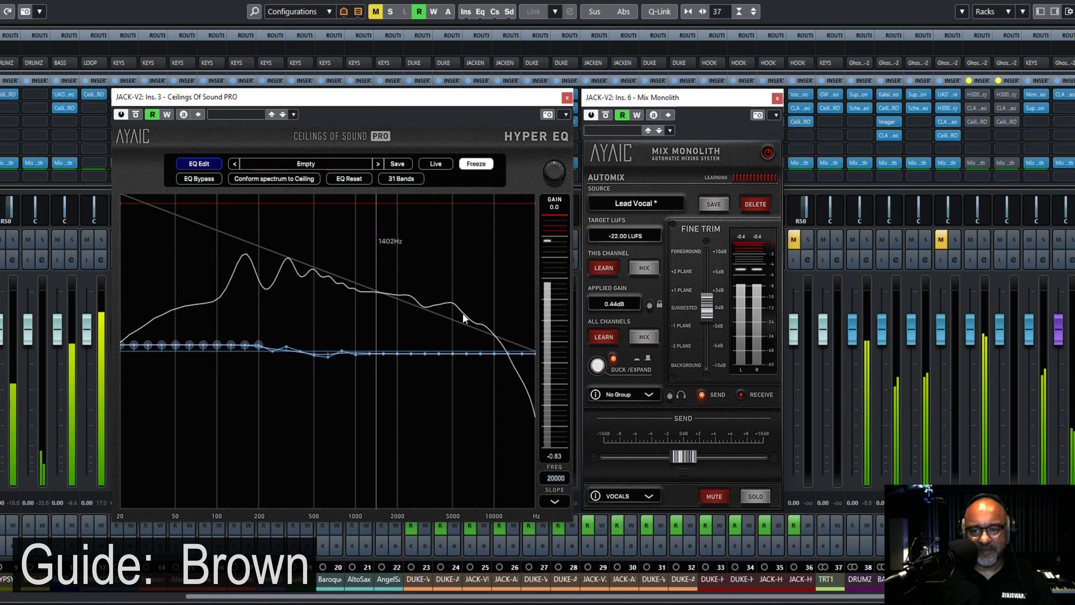
{"action": "left_click_drag", "start_coordinate": [391, 372], "coordinate": [495, 366]}
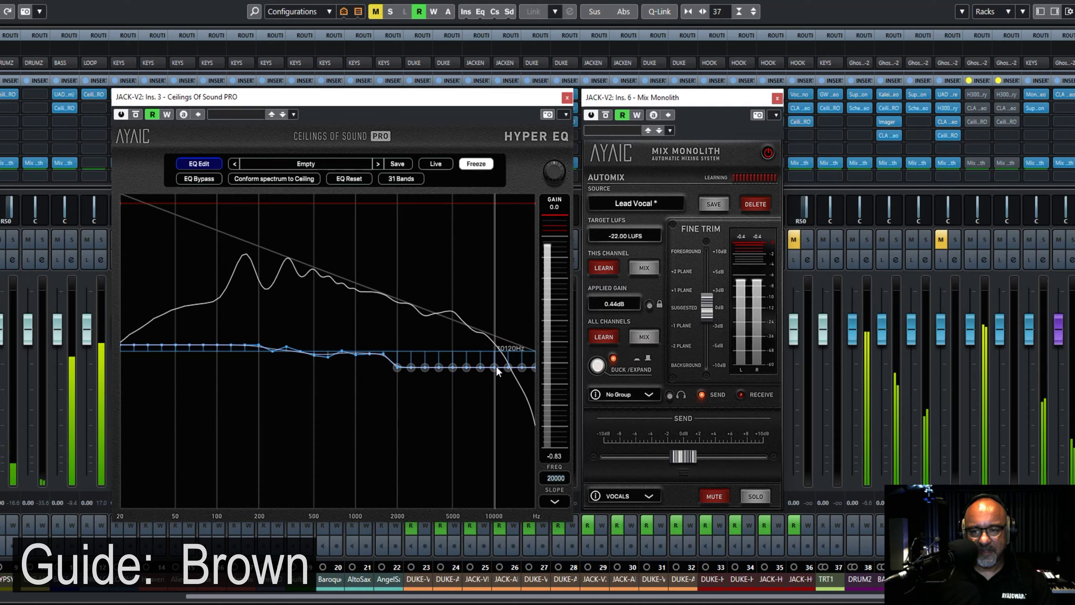
Step: Smooth the high-frequency EQ cut by lowering the band near 1.6 kHz slightly and raising the bands above about 7 kHz
{"action": "left_click", "coordinate": [383, 358]}
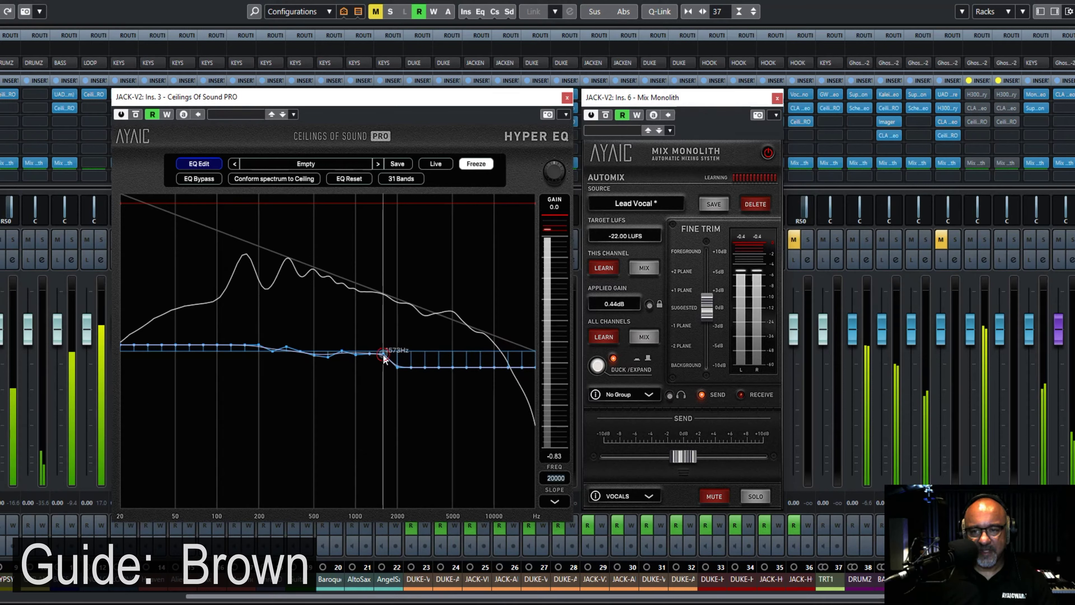
{"action": "left_click_drag", "start_coordinate": [383, 359], "coordinate": [383, 362]}
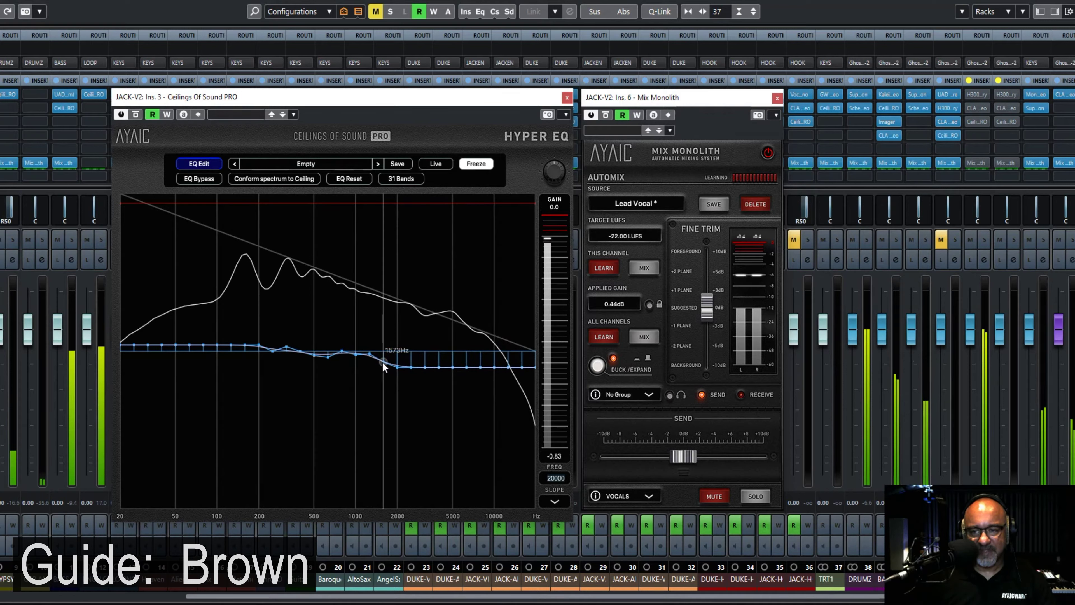
{"action": "left_click", "coordinate": [410, 363]}
{"action": "left_click", "coordinate": [534, 367], "text": "shift"}
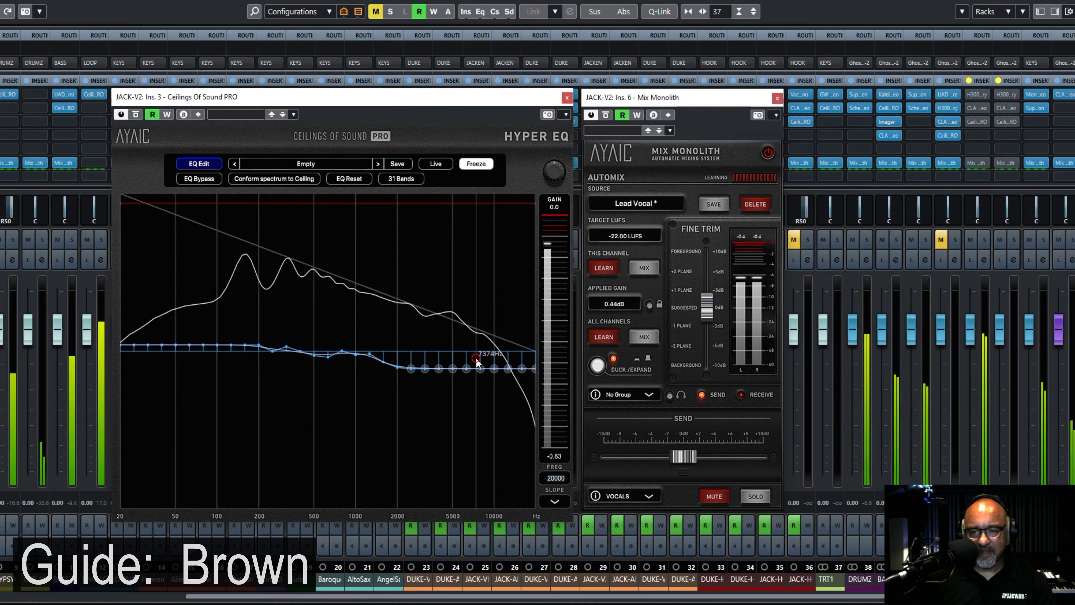
{"action": "left_click_drag", "start_coordinate": [477, 359], "coordinate": [510, 367]}
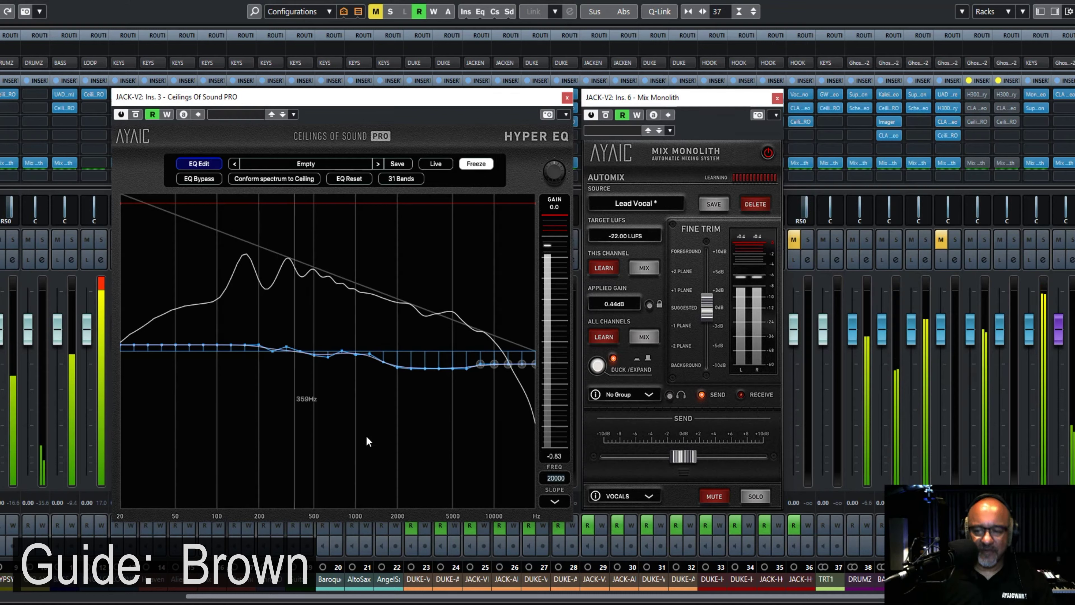
Step: Set the slope guide to -4.5 dB/Oct and lower the EQ band near 5 kHz slightly
{"action": "left_click", "coordinate": [554, 501]}
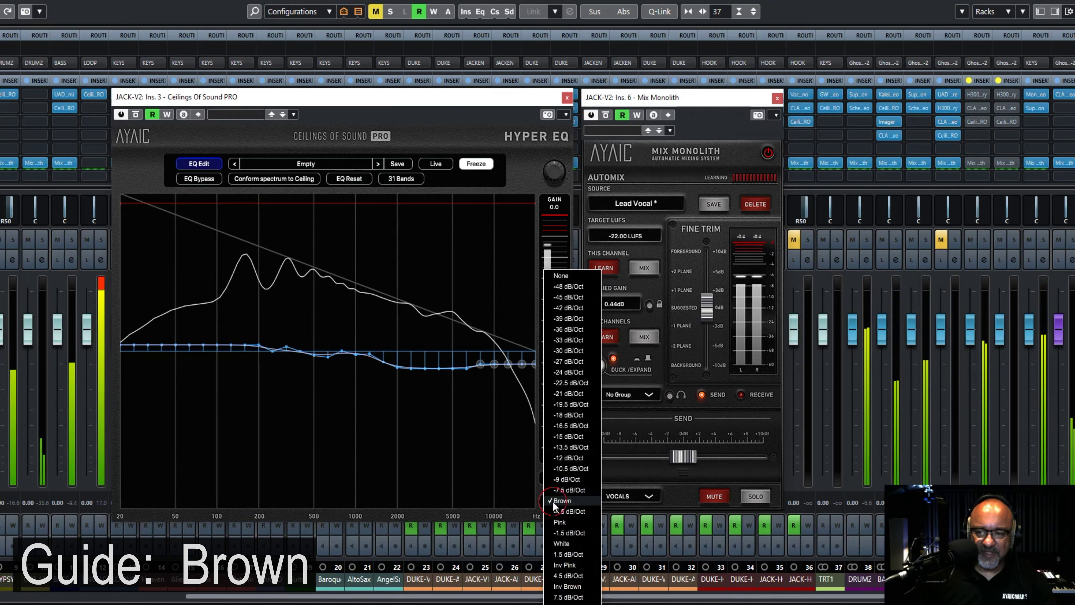
{"action": "left_click", "coordinate": [570, 509]}
{"action": "left_click", "coordinate": [209, 166]}
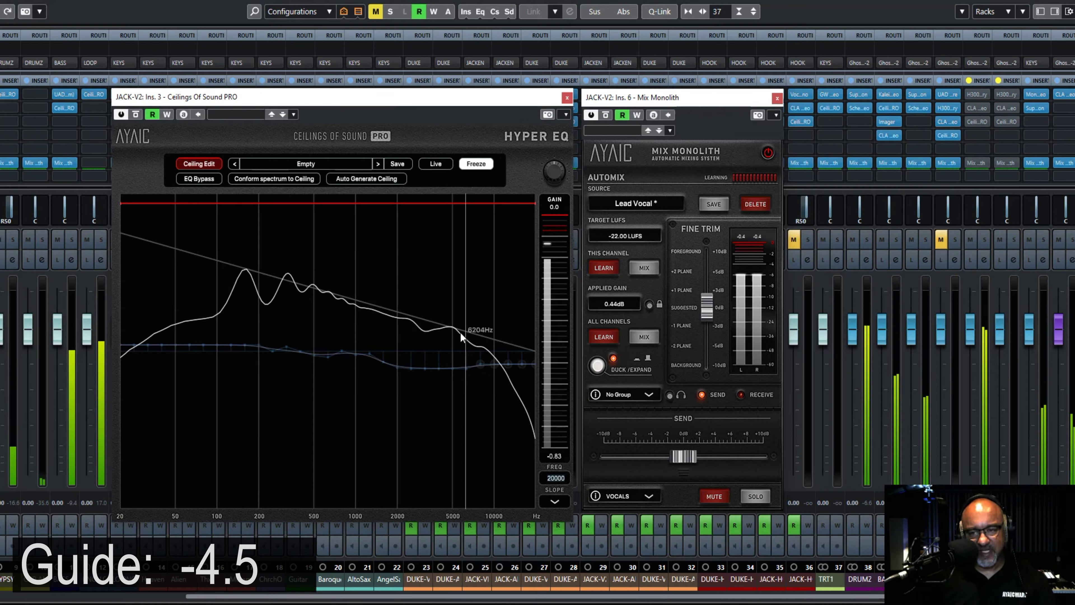
{"action": "left_click", "coordinate": [210, 164]}
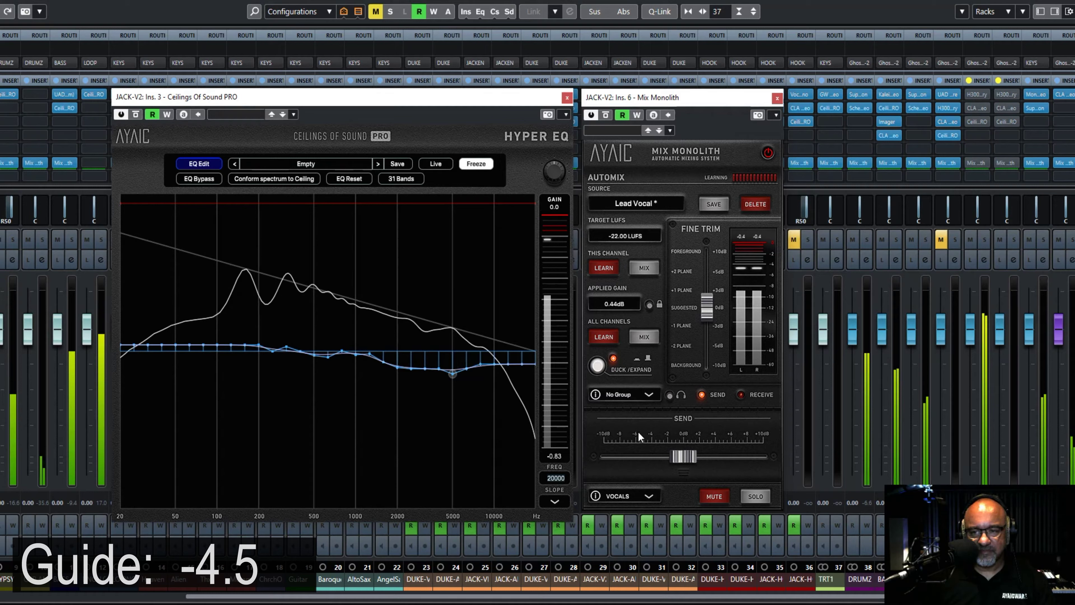
{"action": "left_click", "coordinate": [199, 164]}
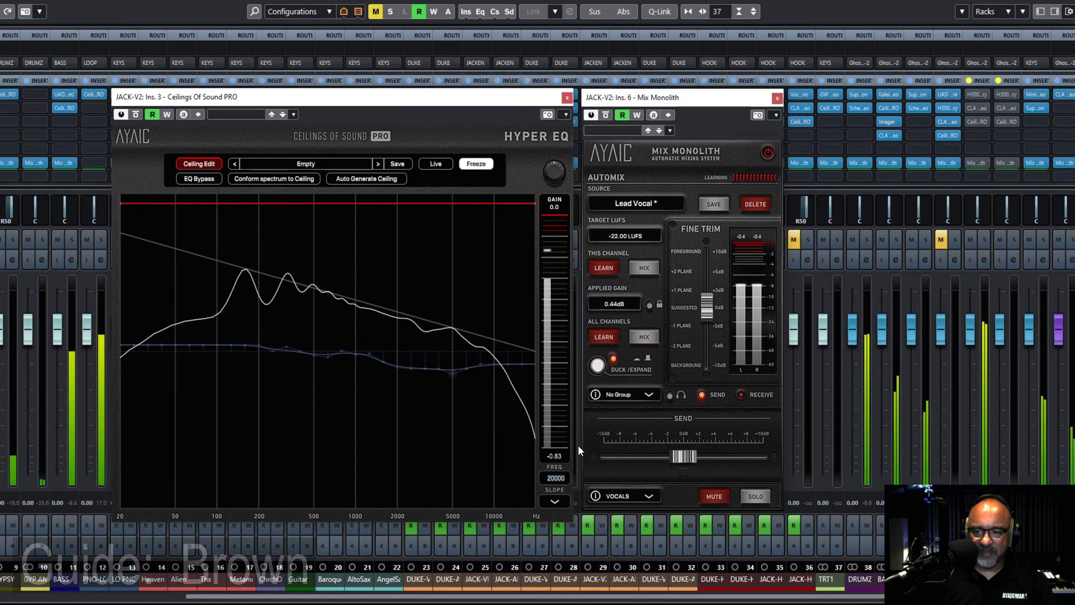
Step: Set the slope guide to Brown and check the vocal spectrum against it
{"action": "left_click", "coordinate": [557, 500]}
{"action": "left_click", "coordinate": [569, 491]}
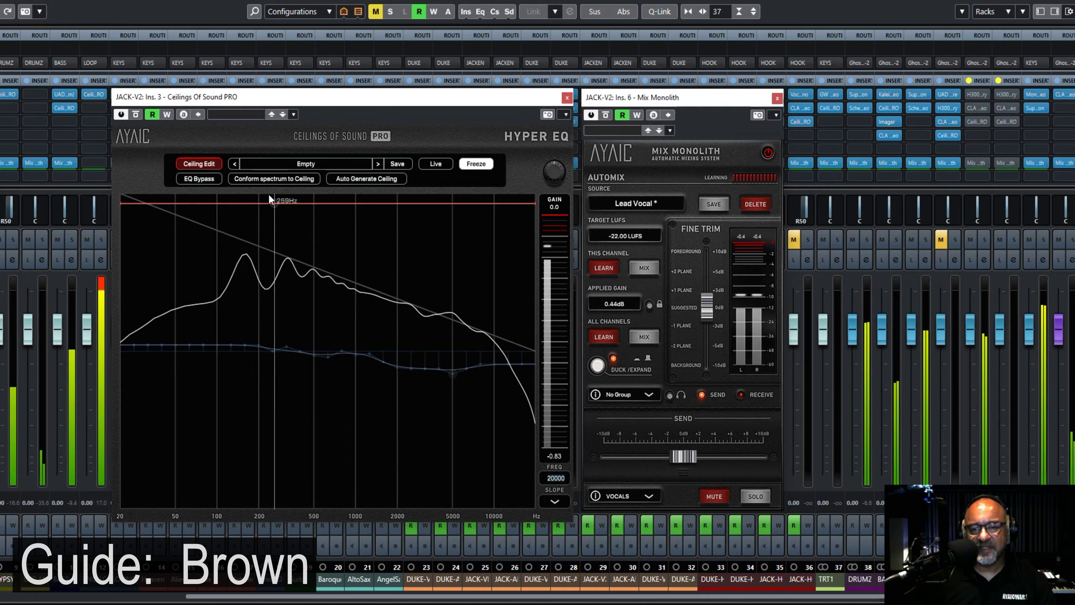
{"action": "left_click", "coordinate": [201, 162]}
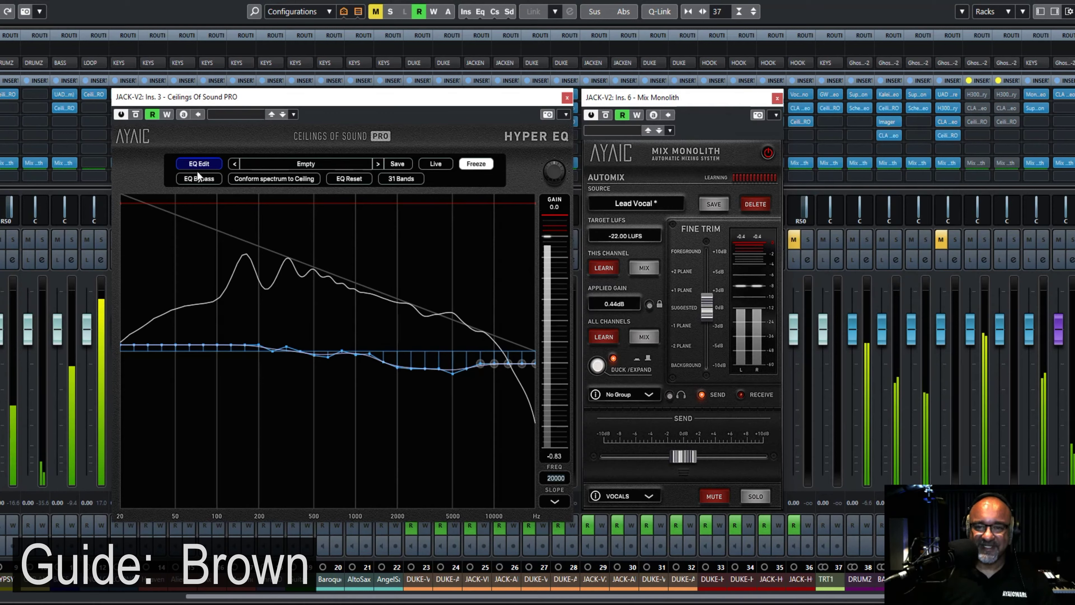
{"action": "left_click", "coordinate": [213, 166]}
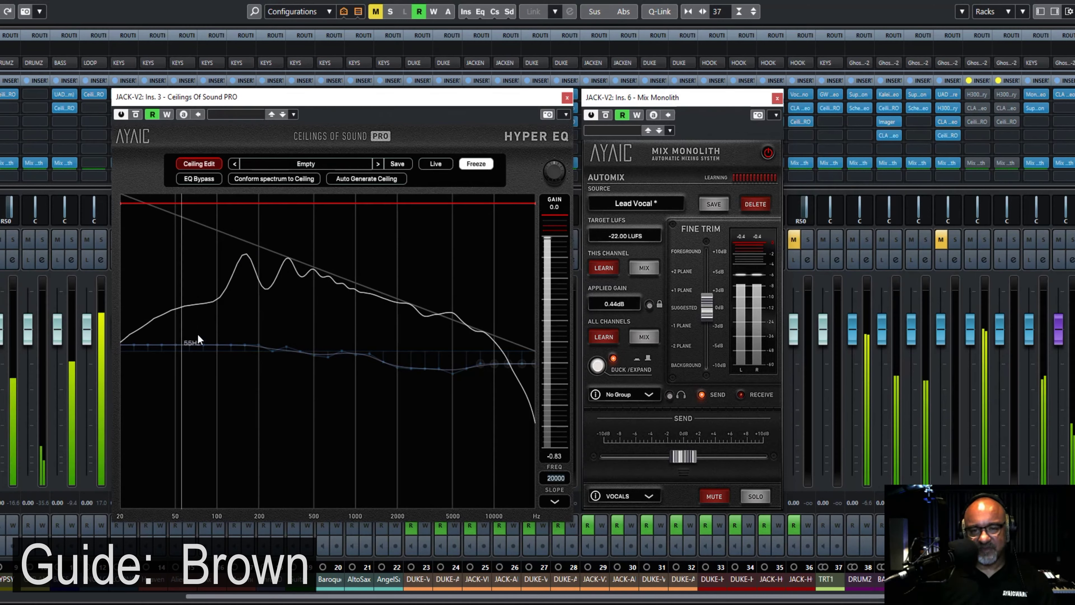
Step: Set the slope guide to 18 dB/Oct with a guide frequency of 30 Hz
{"action": "left_click", "coordinate": [559, 500]}
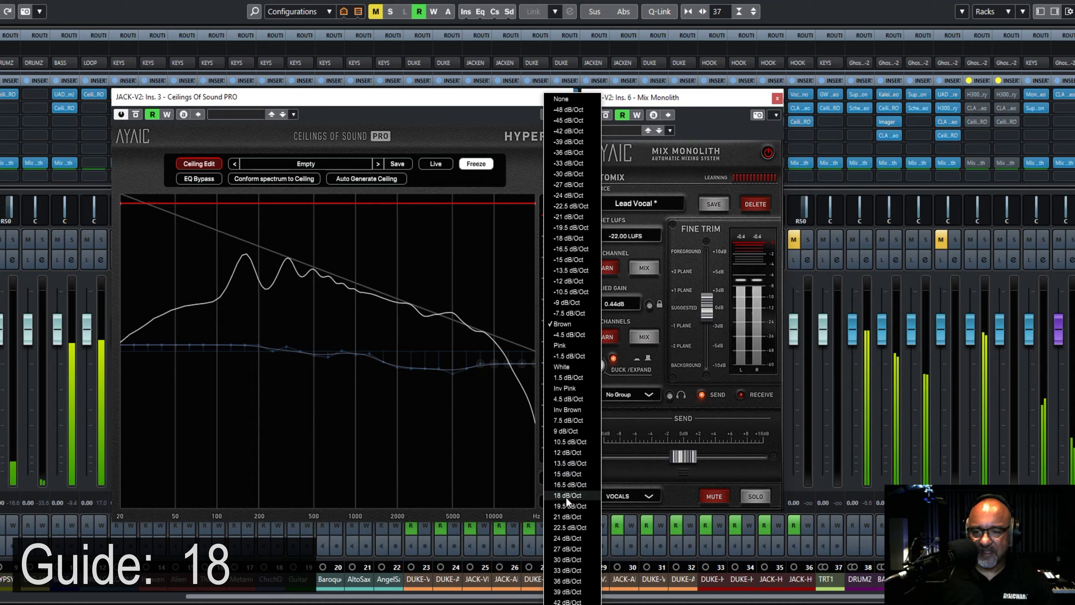
{"action": "left_click", "coordinate": [569, 501]}
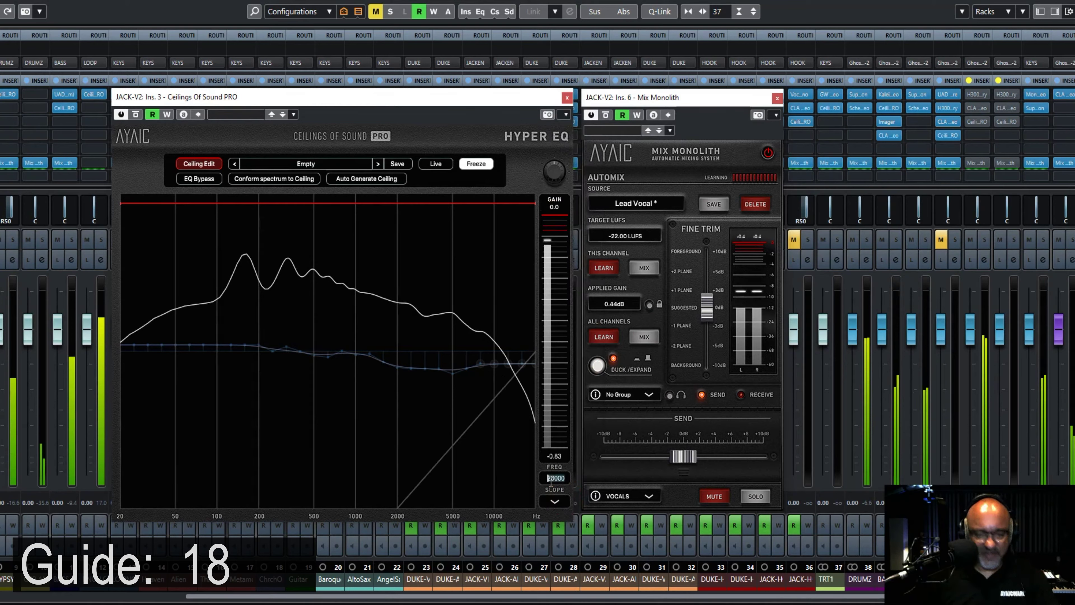
{"action": "key", "text": "Return"}
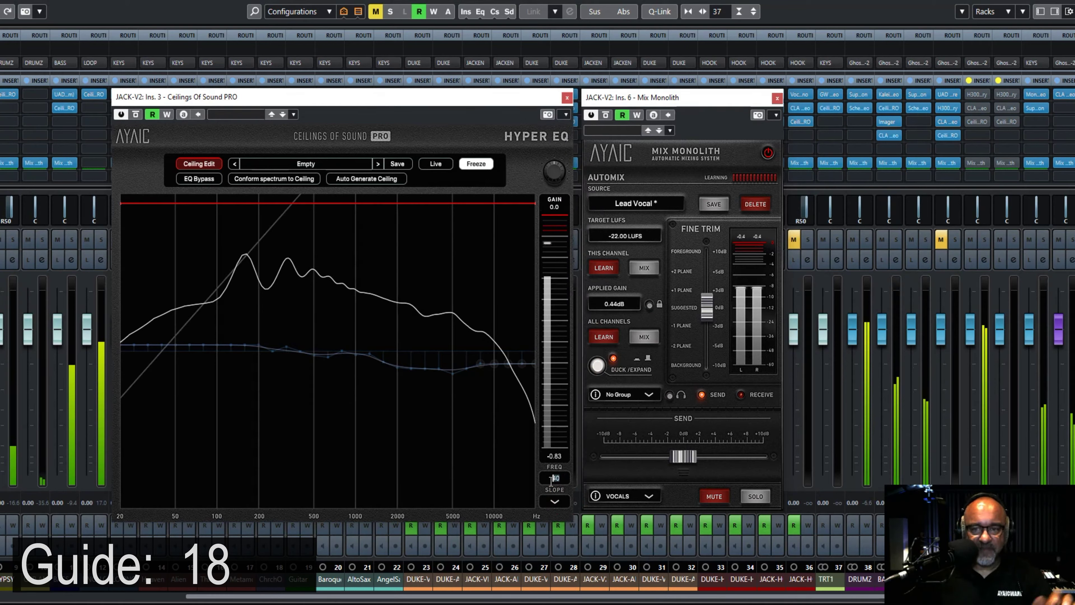
{"action": "scroll", "coordinate": [549, 478], "scroll_direction": "up", "scroll_amount": 2}
{"action": "key", "text": "Return"}
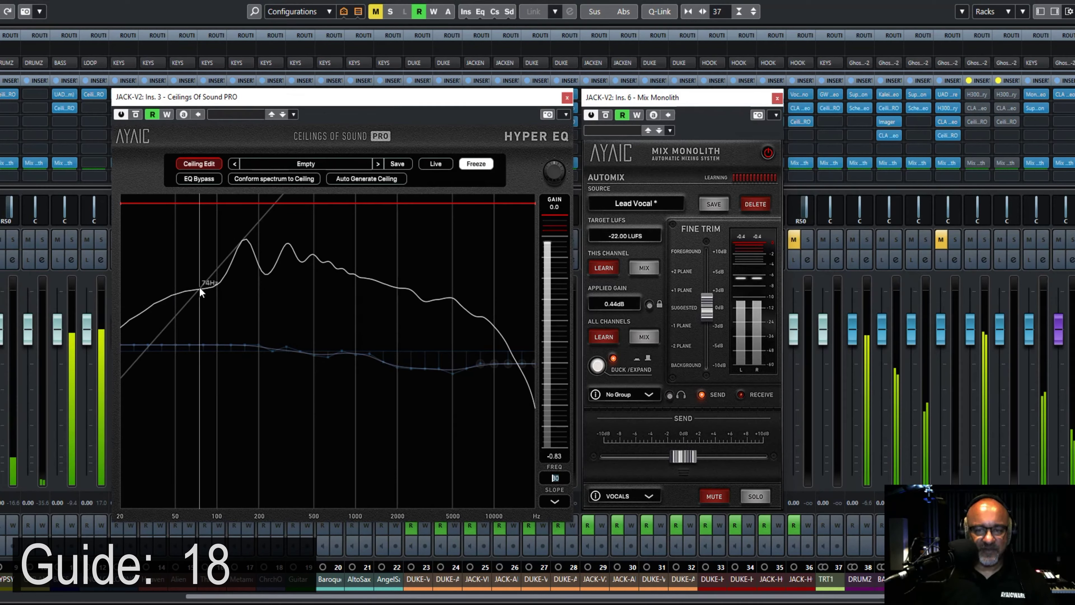
Step: Select the EQ bands from 20 Hz up to about 63 Hz and lower them together
{"action": "left_click", "coordinate": [200, 167]}
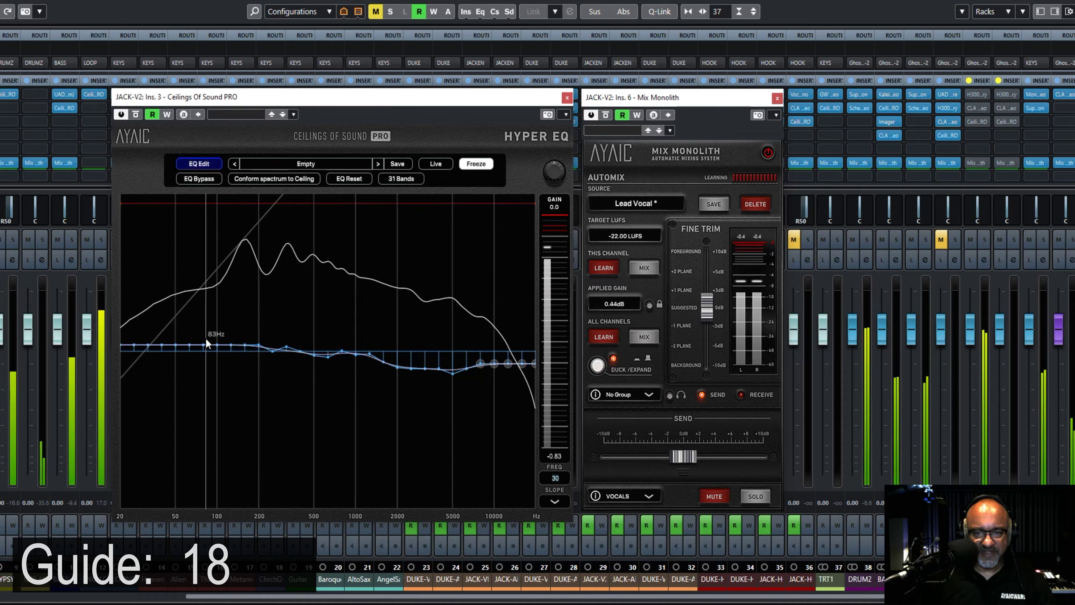
{"action": "left_click_drag", "start_coordinate": [197, 333], "coordinate": [81, 371]}
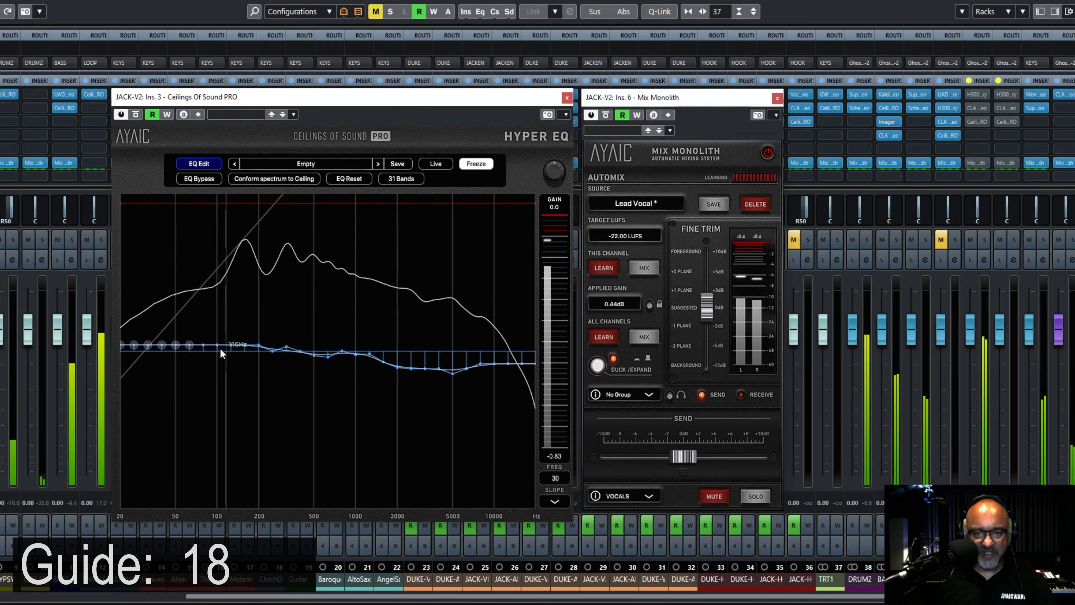
{"action": "left_click_drag", "start_coordinate": [176, 350], "coordinate": [183, 379]}
Step: Smooth the low cut by lowering the EQ bands near 80 Hz, 100 Hz and 50 Hz, and return to ceiling editing
{"action": "left_click", "coordinate": [204, 346]}
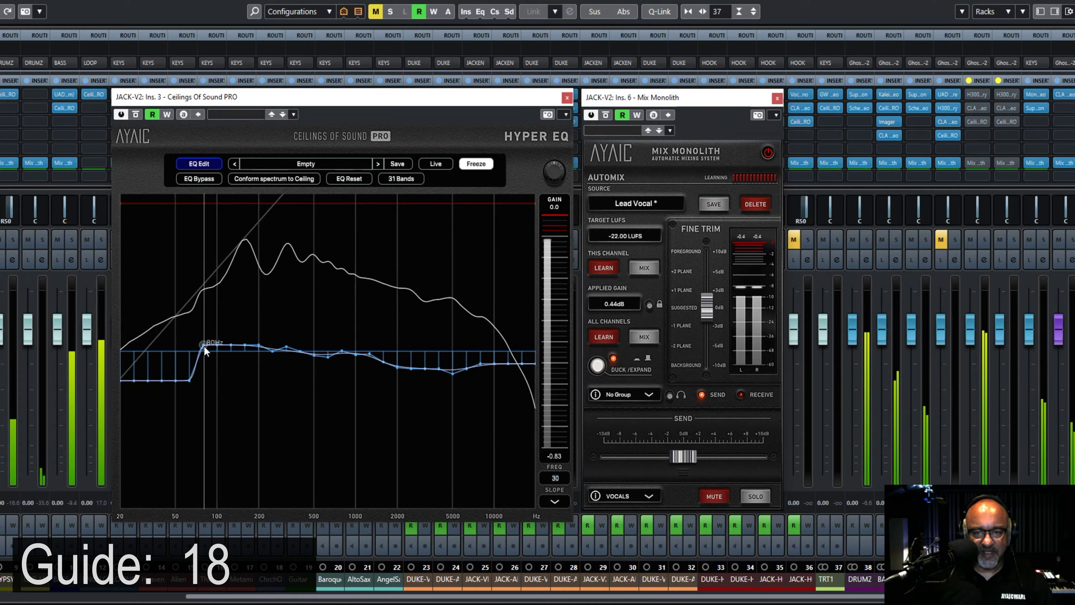
{"action": "left_click_drag", "start_coordinate": [206, 356], "coordinate": [190, 375]}
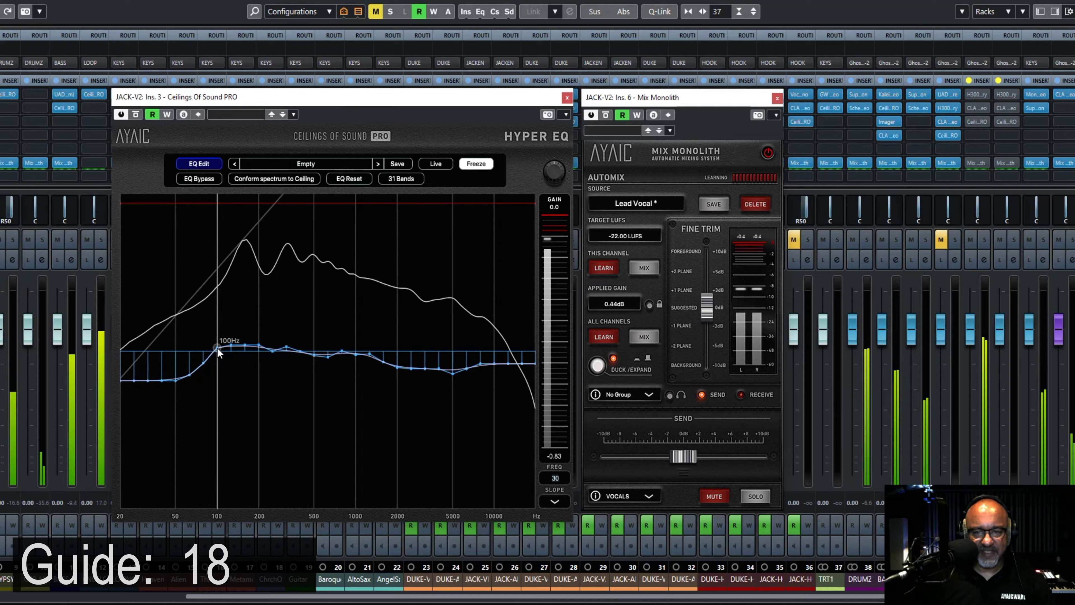
{"action": "left_click", "coordinate": [175, 380]}
{"action": "left_click_drag", "start_coordinate": [175, 380], "coordinate": [176, 382]}
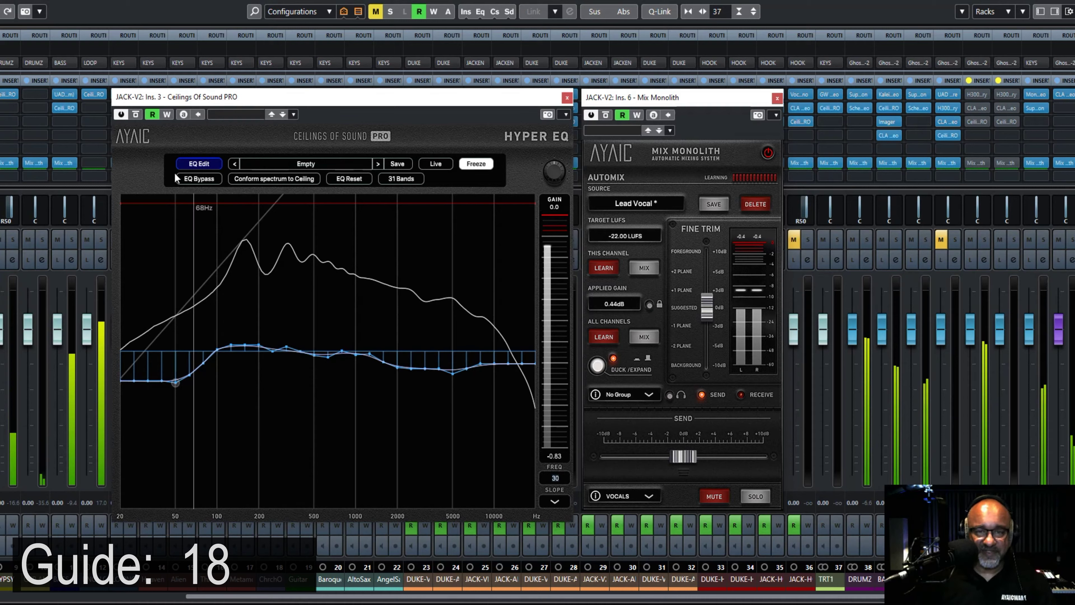
{"action": "left_click", "coordinate": [203, 165]}
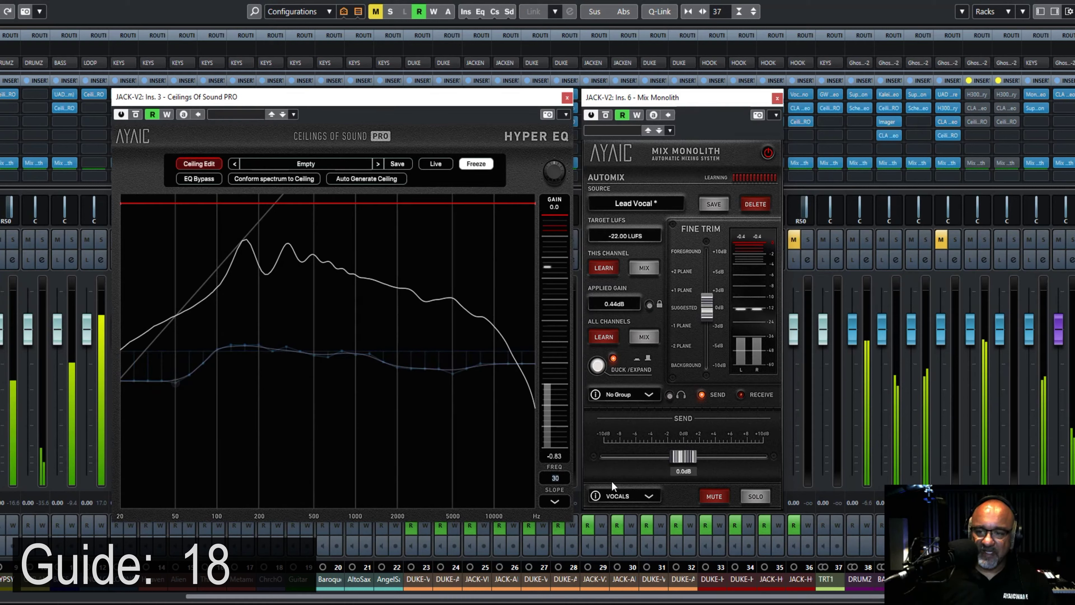
Step: Set the slope guide to 15 dB/Oct and lower the EQ bands up to about 40 Hz into a smooth curve
{"action": "left_click", "coordinate": [555, 502]}
{"action": "left_click", "coordinate": [570, 477]}
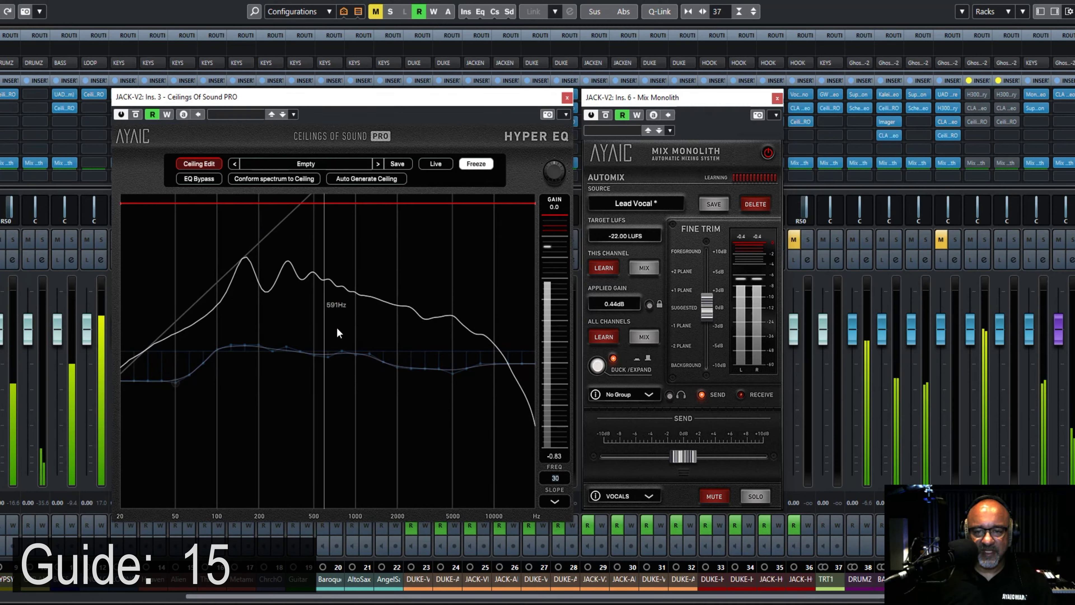
{"action": "left_click", "coordinate": [199, 166]}
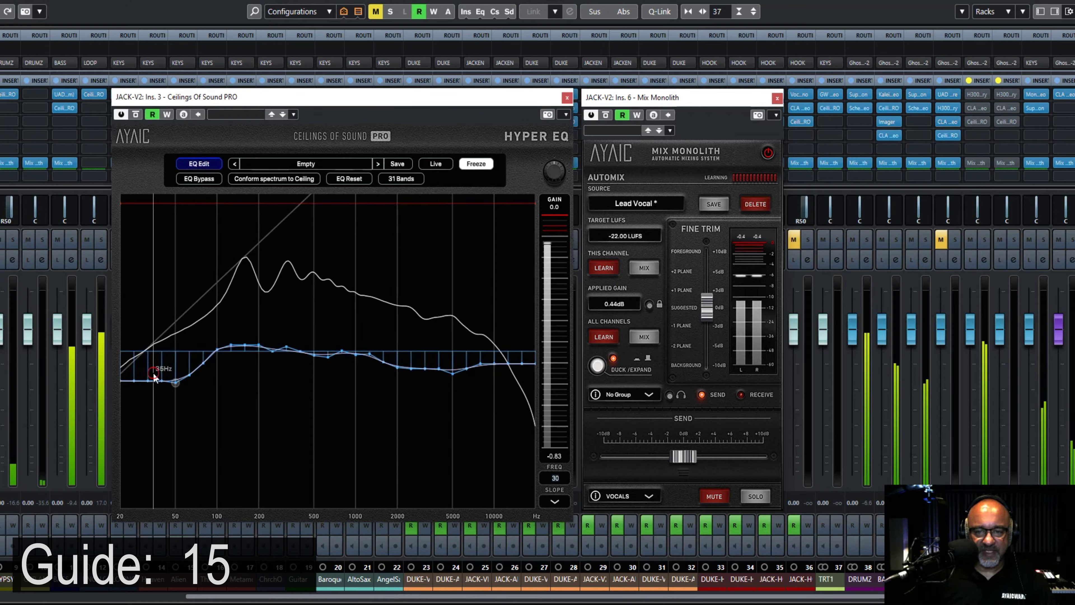
{"action": "left_click_drag", "start_coordinate": [135, 379], "coordinate": [134, 391]}
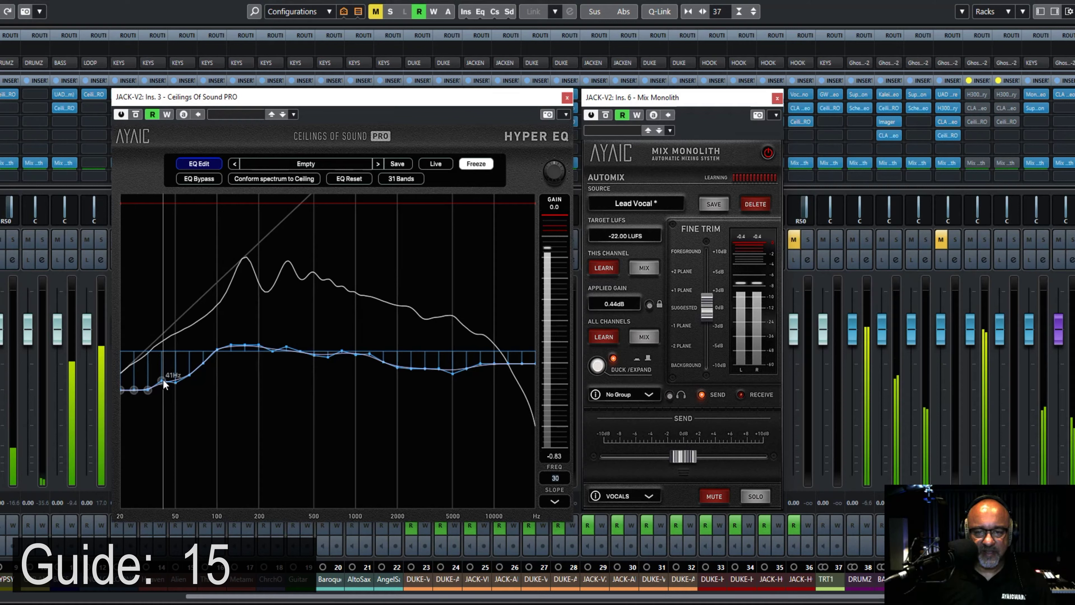
{"action": "left_click_drag", "start_coordinate": [161, 383], "coordinate": [134, 395]}
{"action": "left_click", "coordinate": [163, 389]}
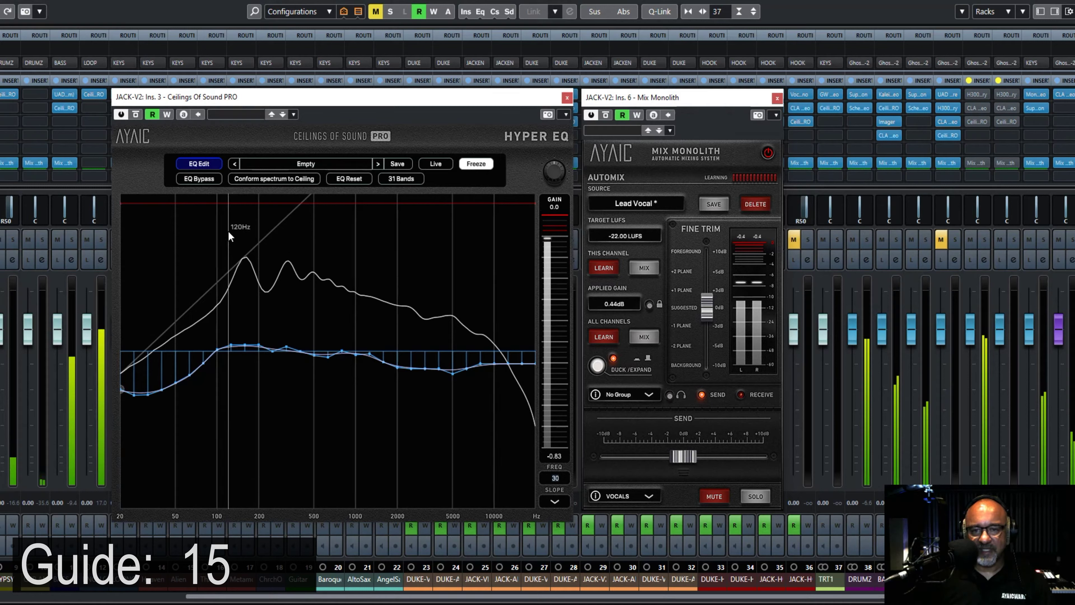
Step: Set the slope guide to 18 dB/Oct at a frequency of 39.2 Hz and return to ceiling editing
{"action": "left_click", "coordinate": [555, 501]}
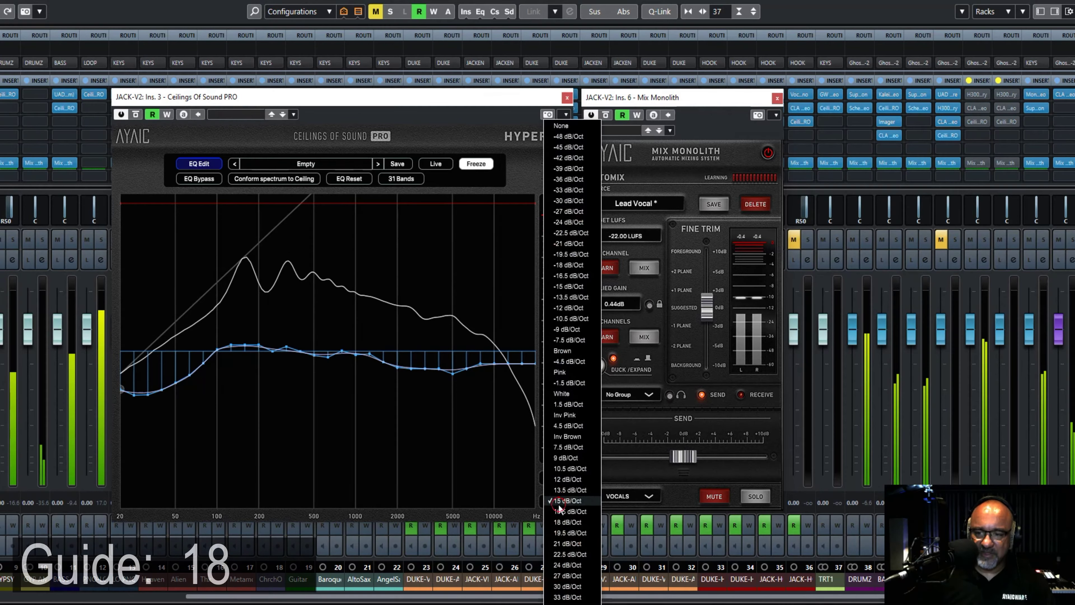
{"action": "left_click", "coordinate": [564, 523]}
{"action": "left_click_drag", "start_coordinate": [565, 477], "coordinate": [567, 460]}
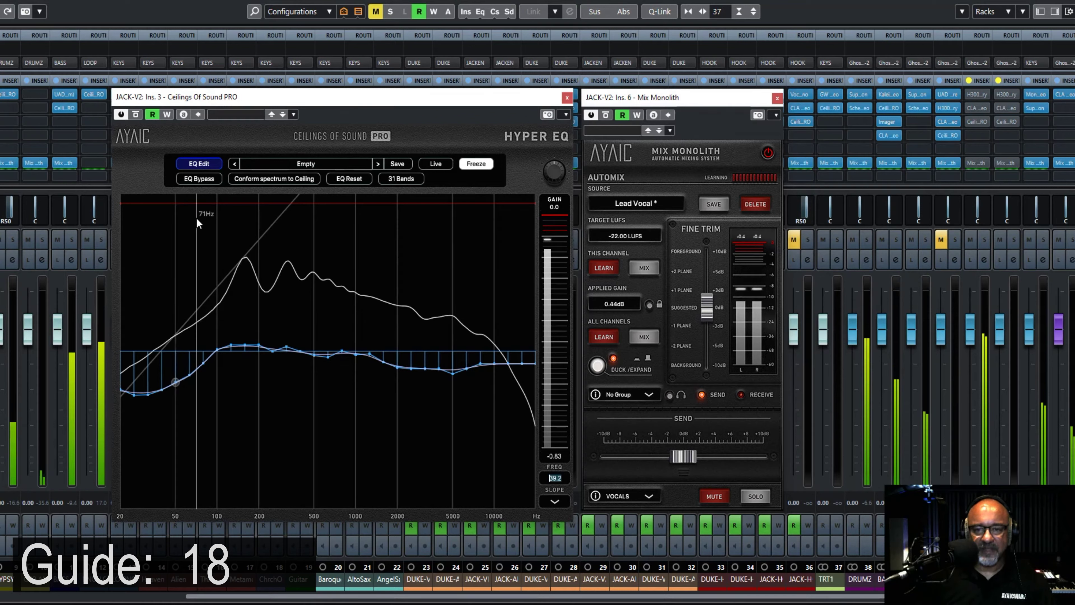
{"action": "left_click", "coordinate": [199, 164]}
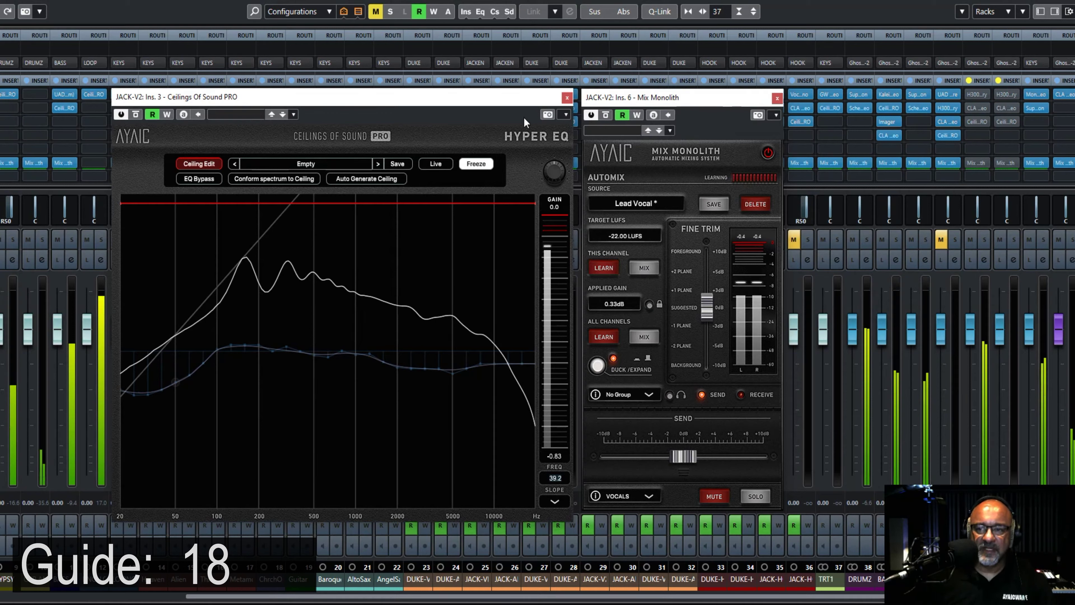
Step: Compare the vocal with the EQ bypassed and active, and close both JACK-V2 plug-in windows
{"action": "left_click", "coordinate": [195, 179]}
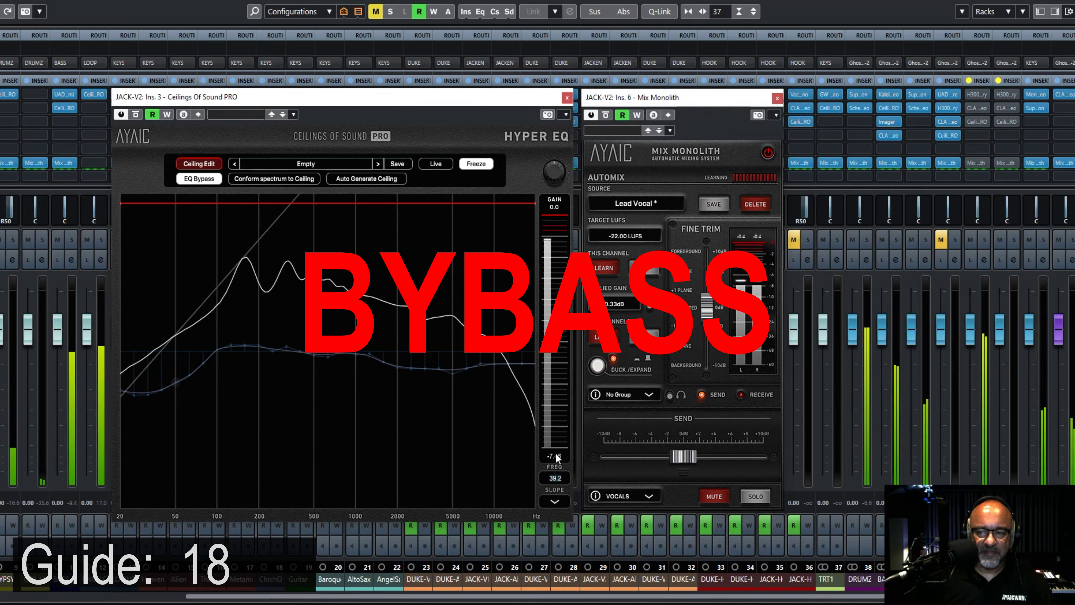
{"action": "left_click", "coordinate": [198, 179]}
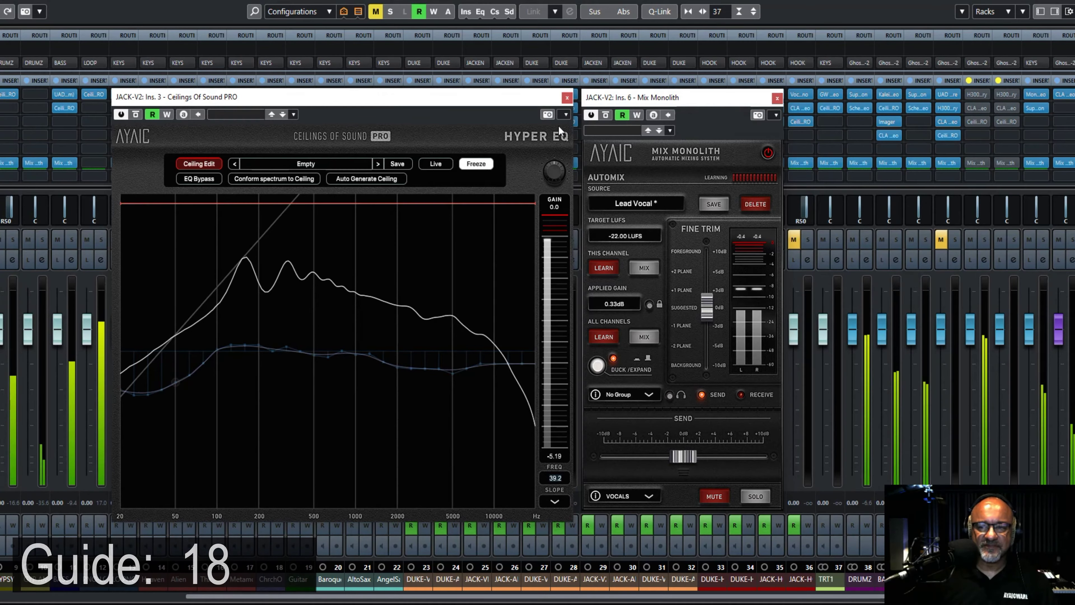
{"action": "left_click", "coordinate": [567, 99]}
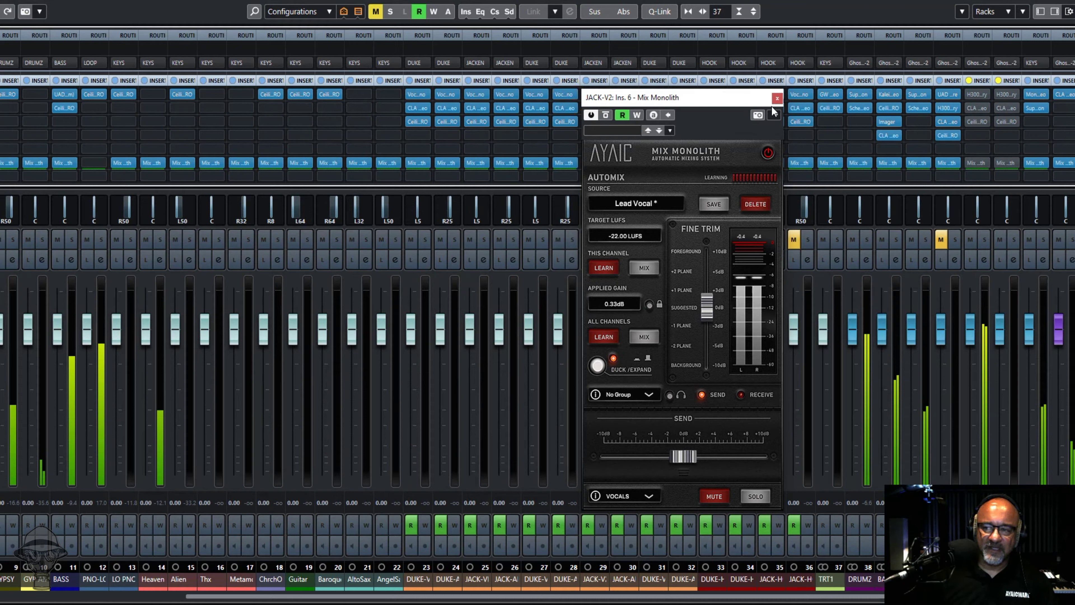
{"action": "left_click", "coordinate": [777, 99]}
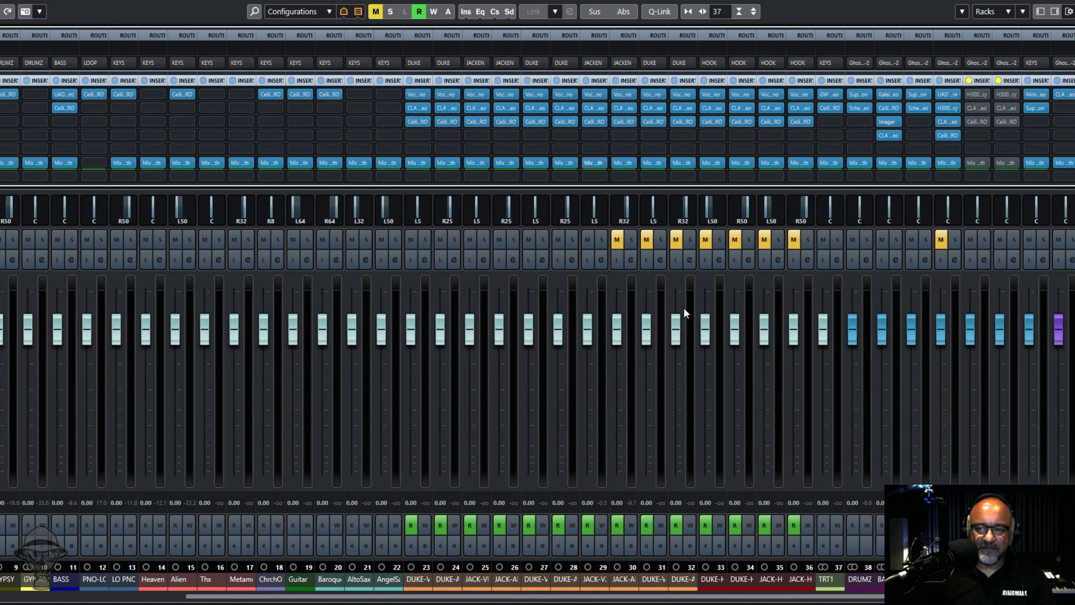
Step: Start playback, activate the H3000 Factory insert on the JACKEN group channel and view its settings
{"action": "key", "text": "space"}
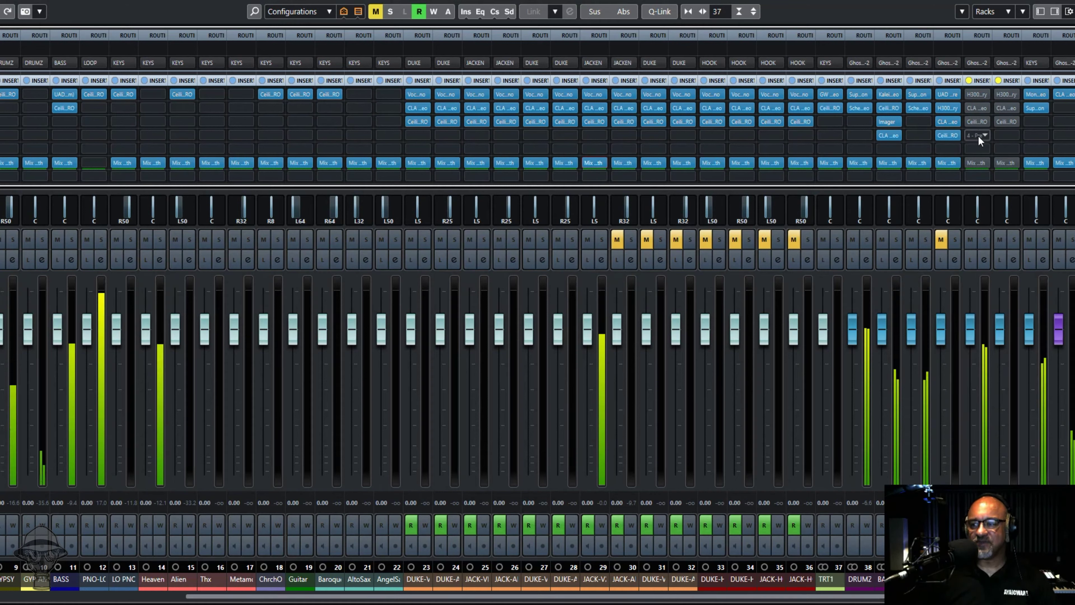
{"action": "left_click", "coordinate": [971, 94]}
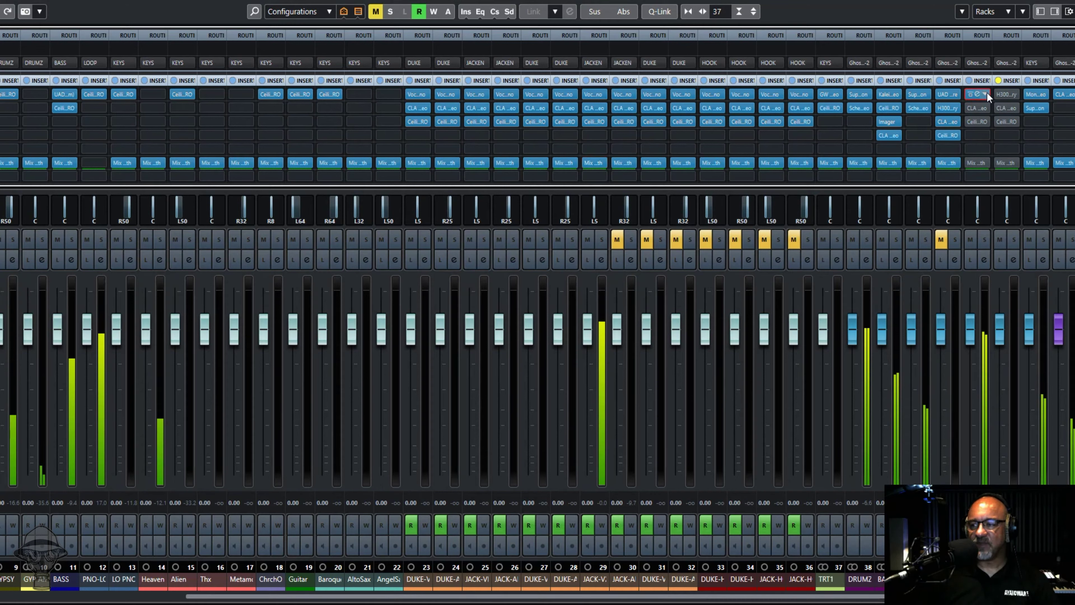
{"action": "left_click", "coordinate": [976, 93]}
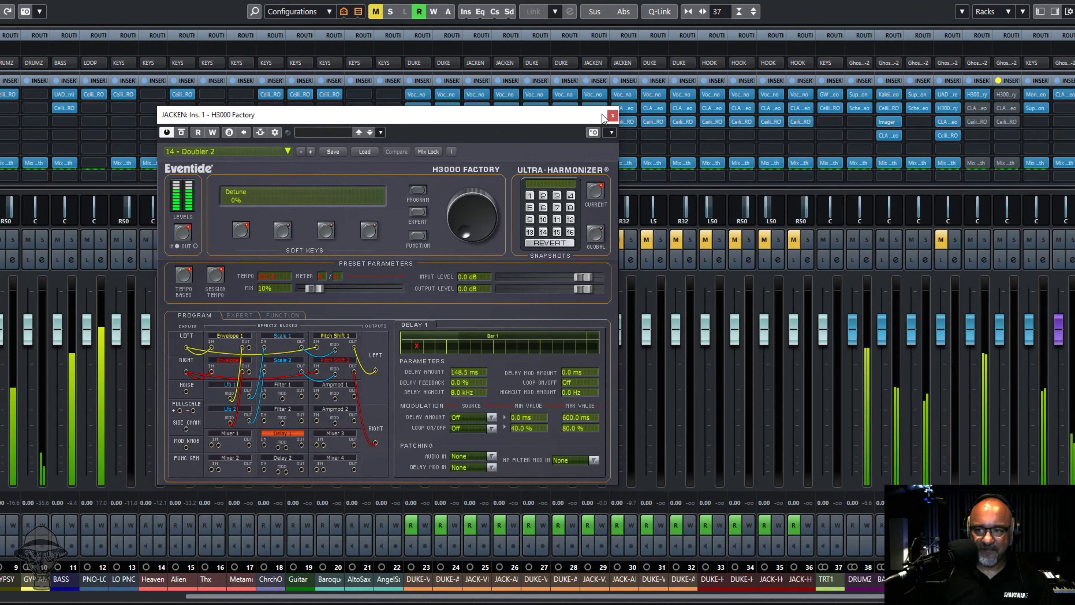
{"action": "left_click", "coordinate": [613, 116]}
Step: Activate the CLA Epic Stereo insert on the JACKEN group channel and view its settings
{"action": "mouse_move", "coordinate": [974, 107]}
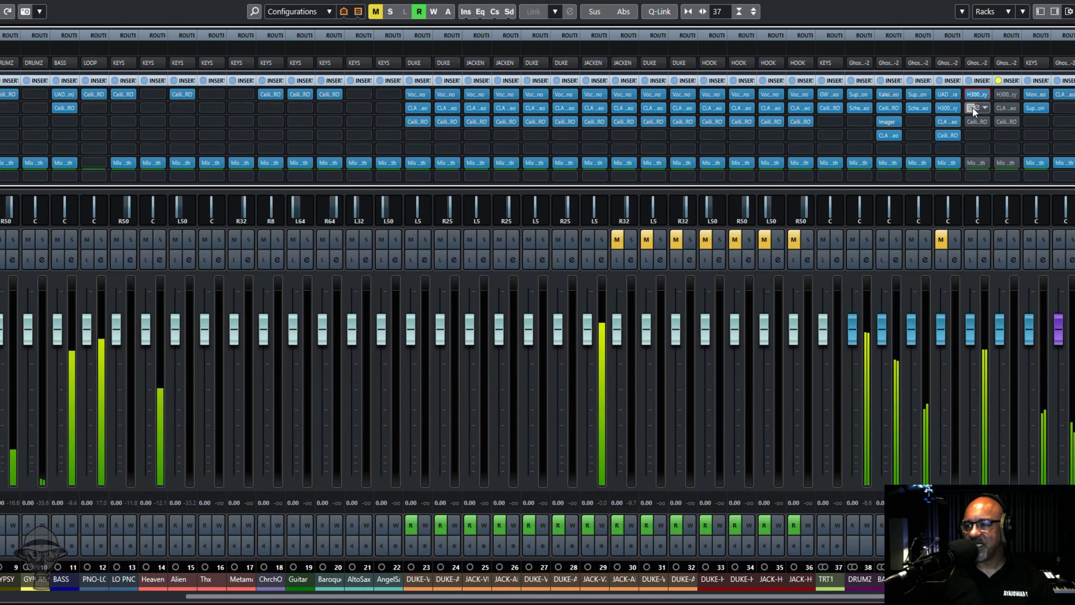
{"action": "left_click", "coordinate": [975, 108]}
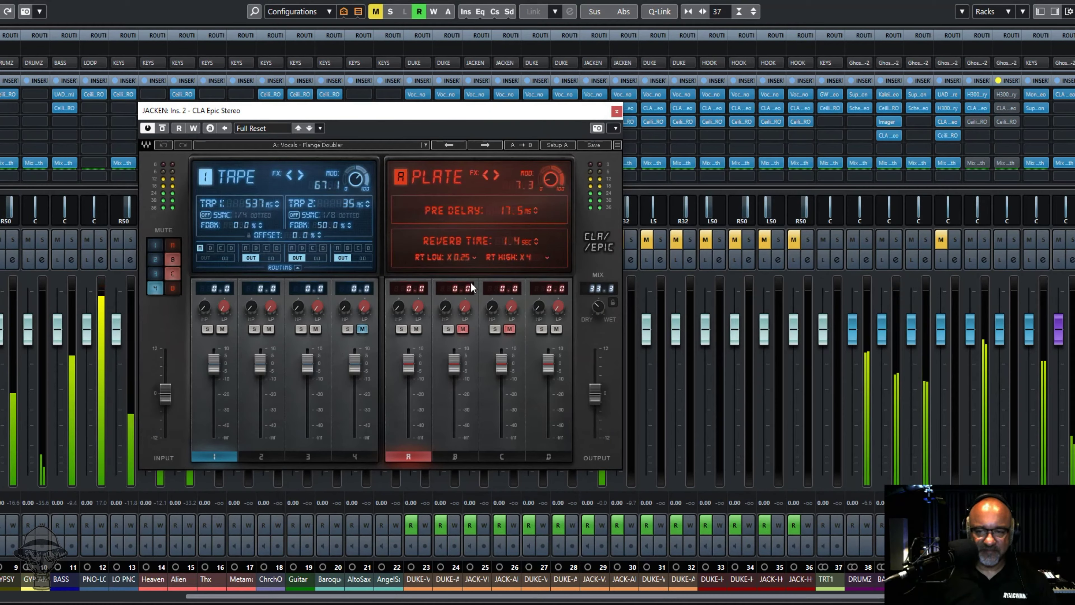
{"action": "left_click", "coordinate": [616, 111]}
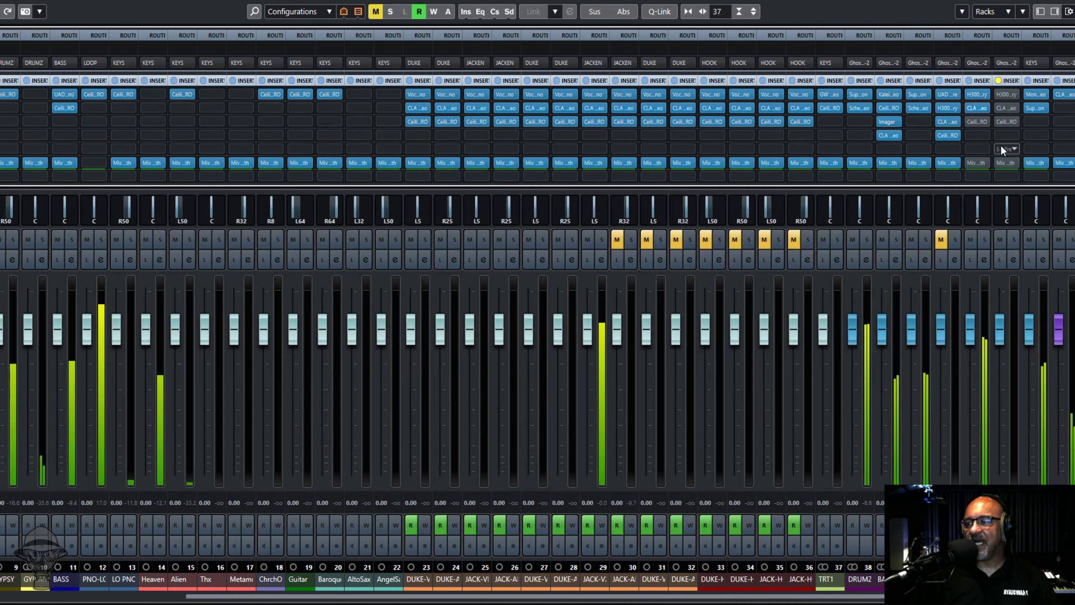
Step: Activate and open Mix Monolith and Ceilings Of Sound PRO on the JACKEN group channel, arranging their windows side by side
{"action": "left_click", "coordinate": [974, 165]}
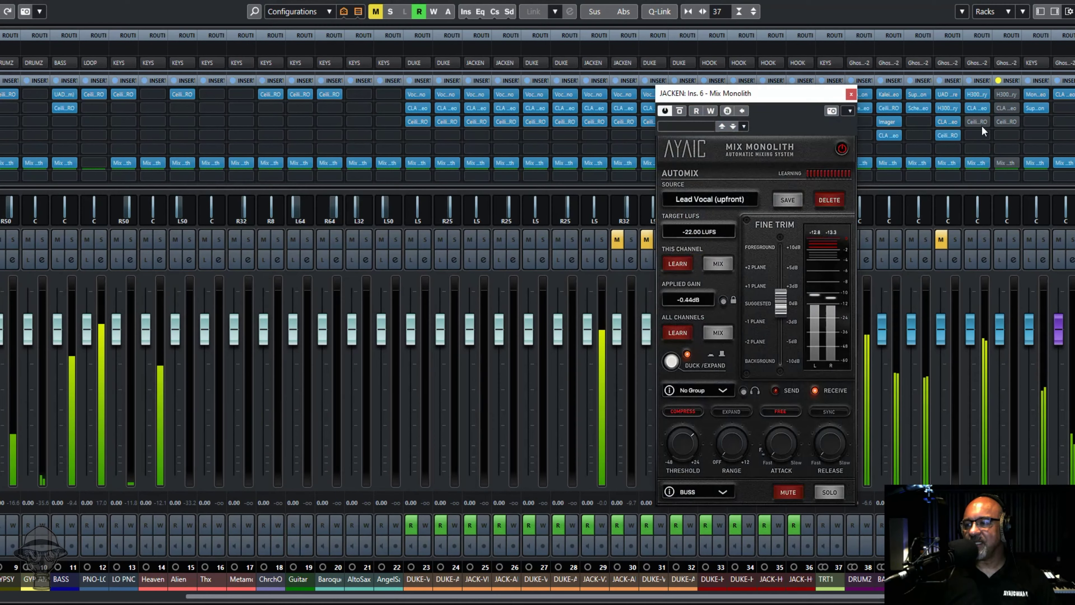
{"action": "left_click", "coordinate": [970, 121]}
{"action": "left_click", "coordinate": [667, 90]}
{"action": "left_click_drag", "start_coordinate": [666, 91], "coordinate": [548, 92]}
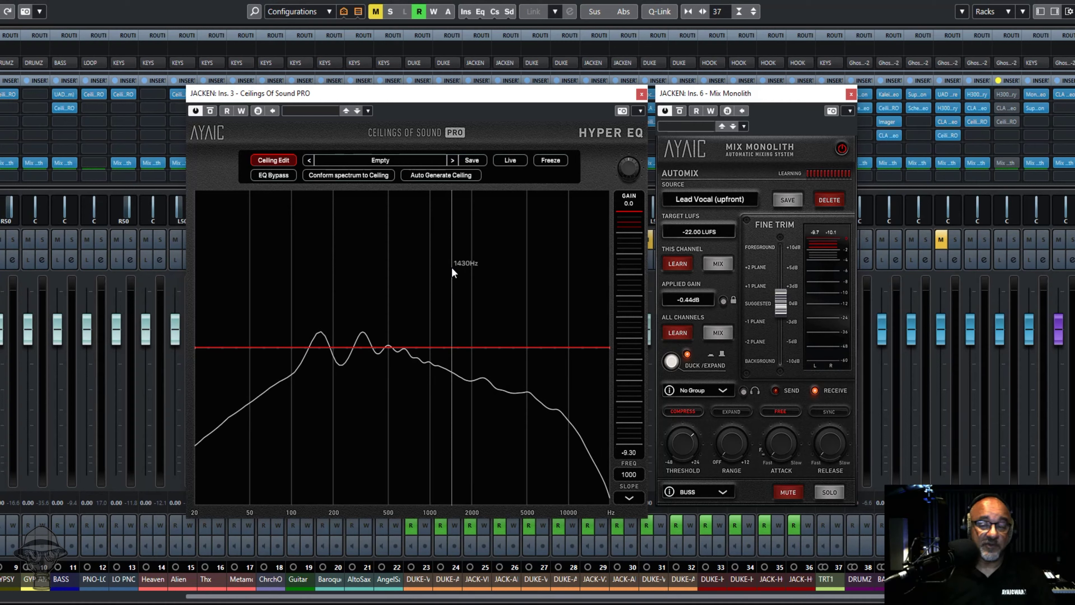
Step: Raise the JACKEN ceiling line well above the spectrum and freeze the spectrum display
{"action": "left_click", "coordinate": [460, 261]}
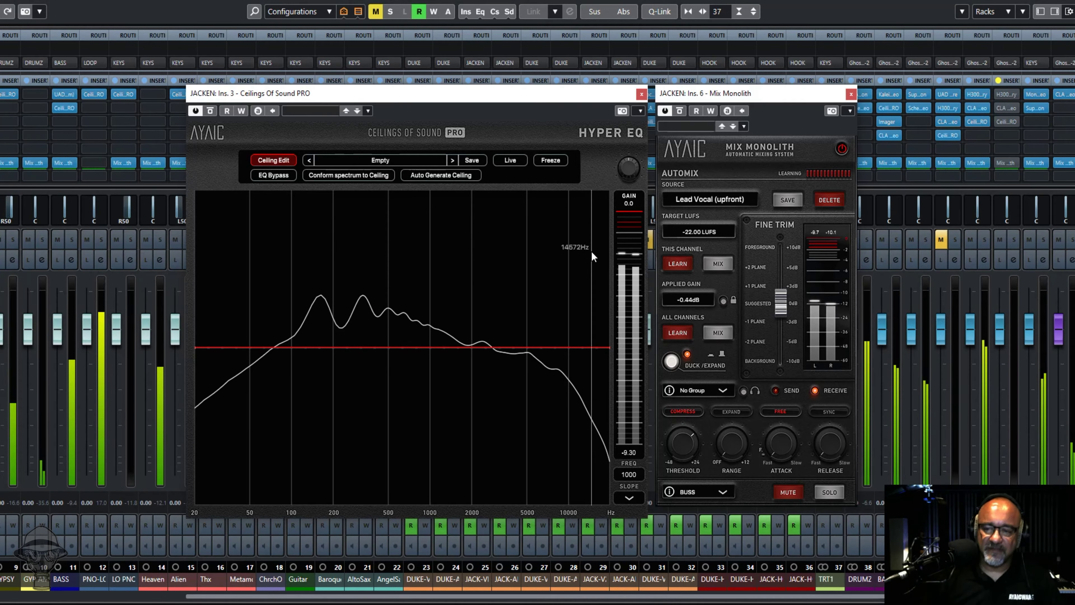
{"action": "left_click_drag", "start_coordinate": [583, 346], "coordinate": [567, 202]}
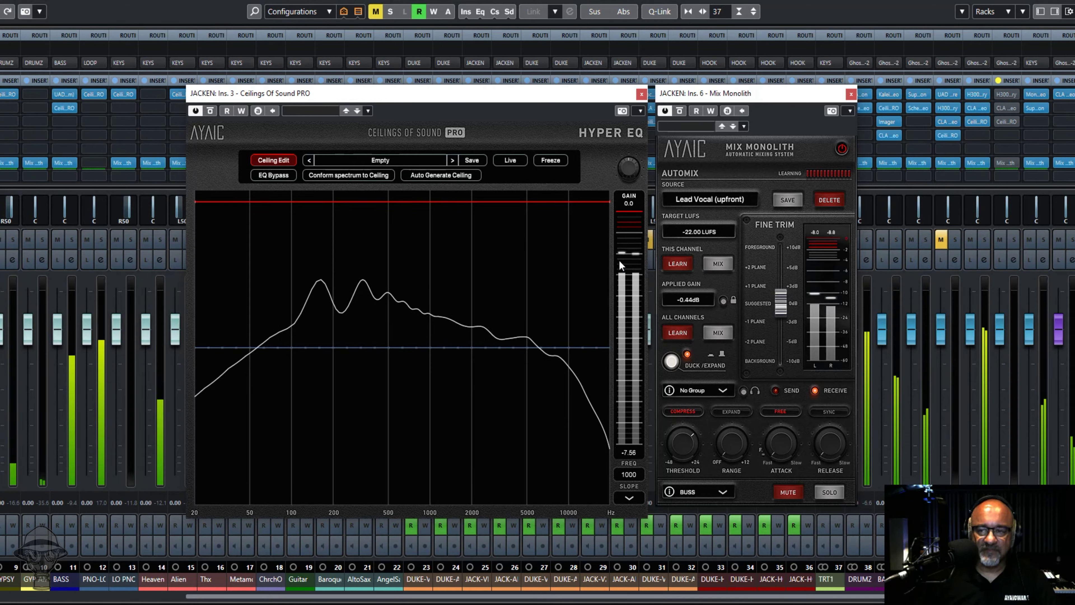
{"action": "left_click", "coordinate": [551, 160]}
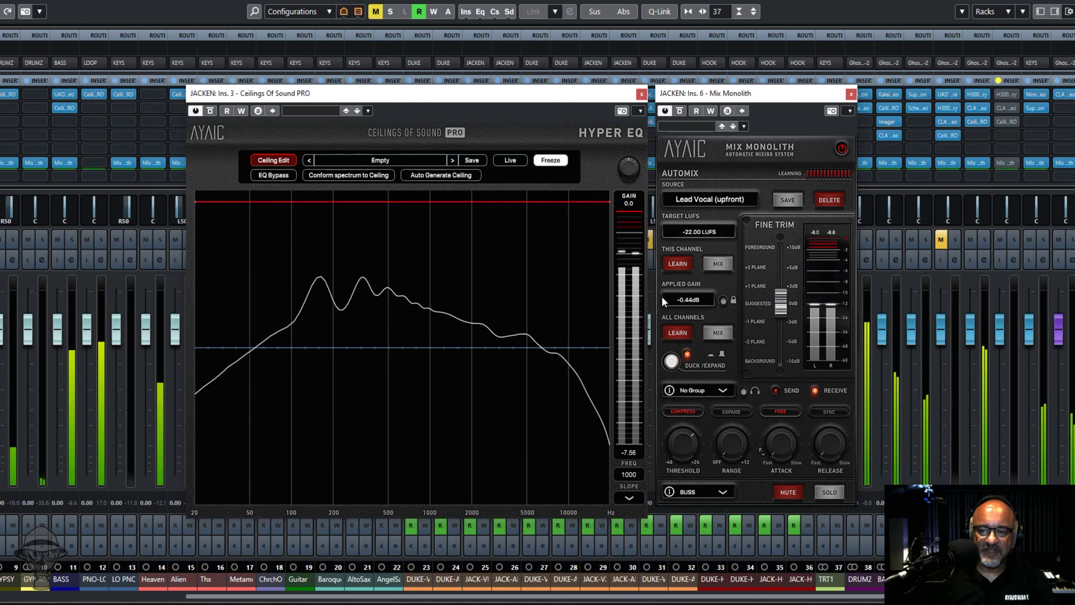
Step: Set the JACKEN slope guide to -1.5 dB/Oct at 20000 Hz and slightly raise the EQ bands up to about 200 Hz
{"action": "left_click", "coordinate": [628, 498]}
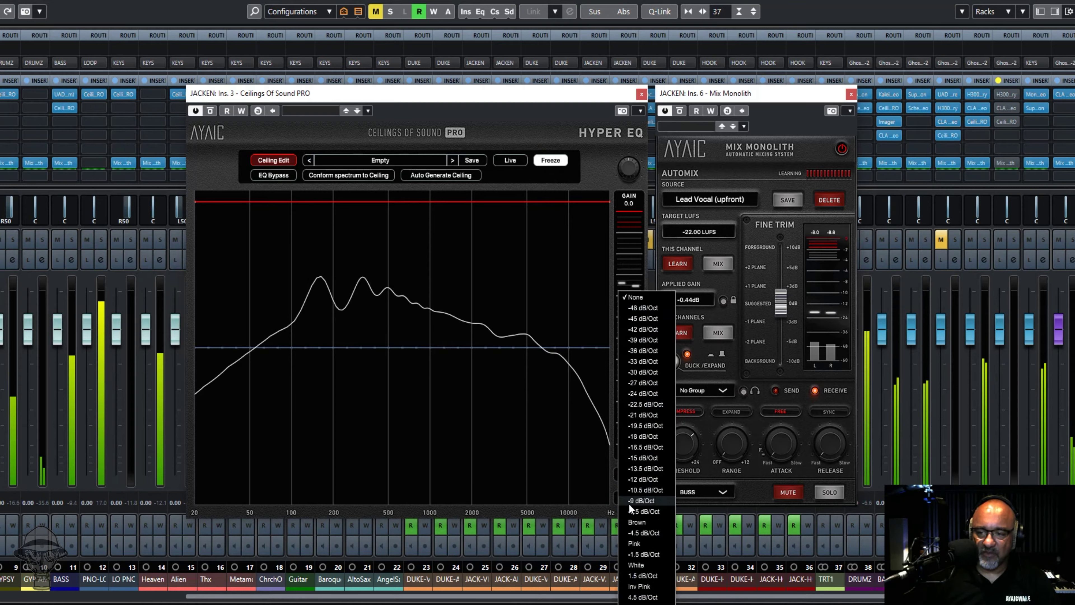
{"action": "left_click", "coordinate": [642, 555]}
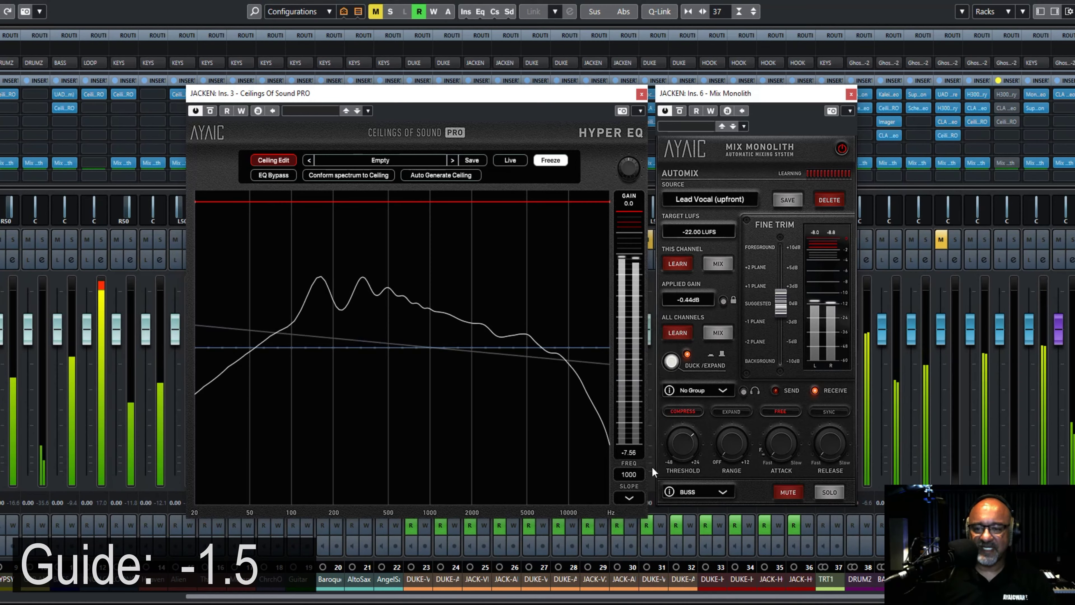
{"action": "type", "text": "20000"}
{"action": "key", "text": "Return"}
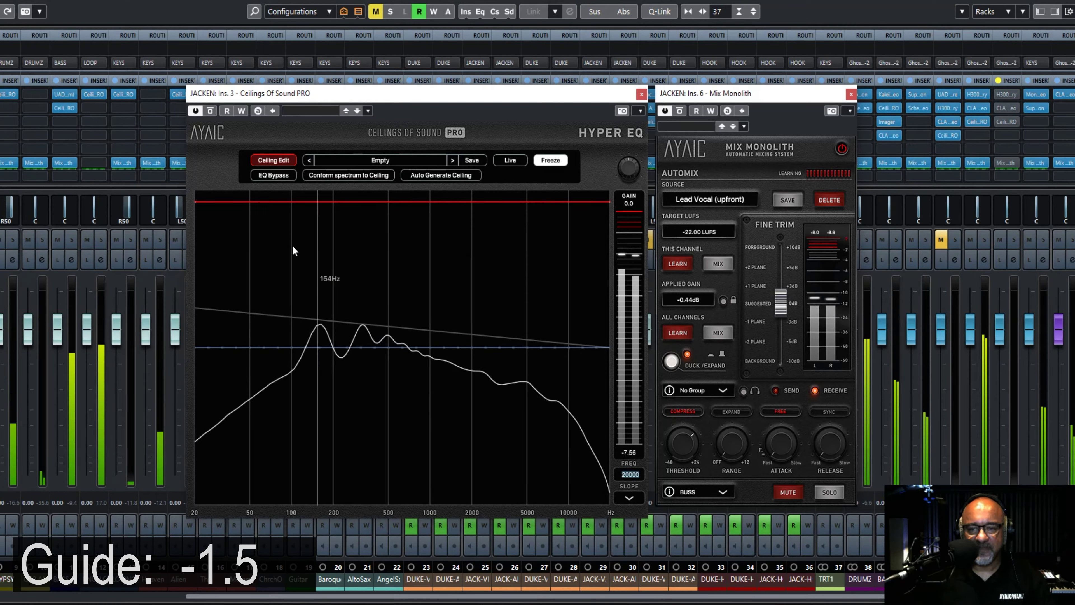
{"action": "left_click", "coordinate": [274, 161]}
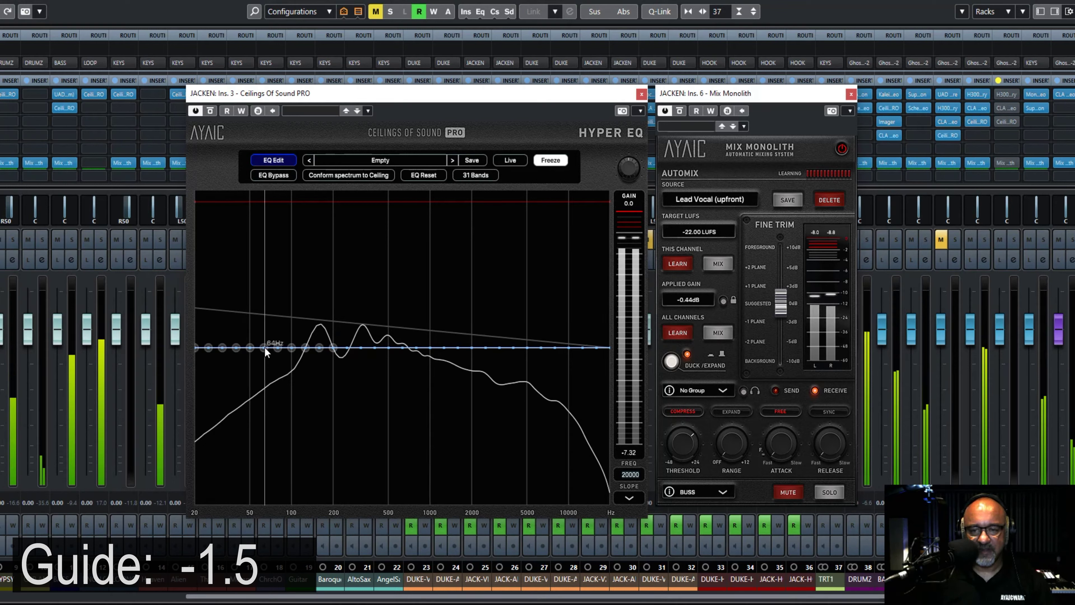
{"action": "left_click_drag", "start_coordinate": [263, 347], "coordinate": [264, 345]}
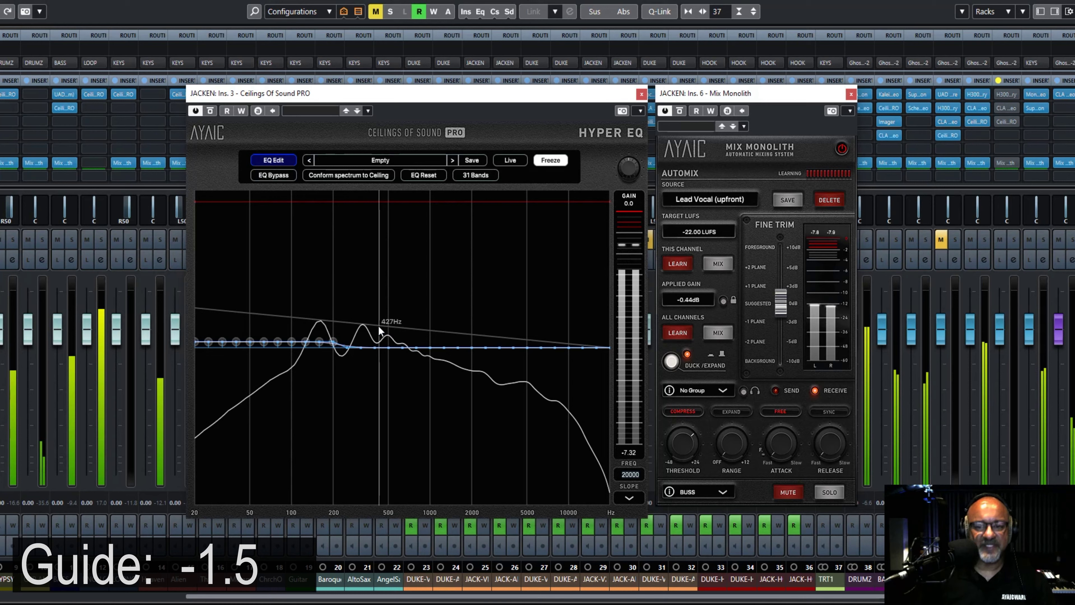
Step: Set the slope guide to -7.5 dB/Oct and align the frozen spectrum's midrange with the guide line
{"action": "left_click", "coordinate": [629, 497]}
{"action": "left_click", "coordinate": [649, 458]}
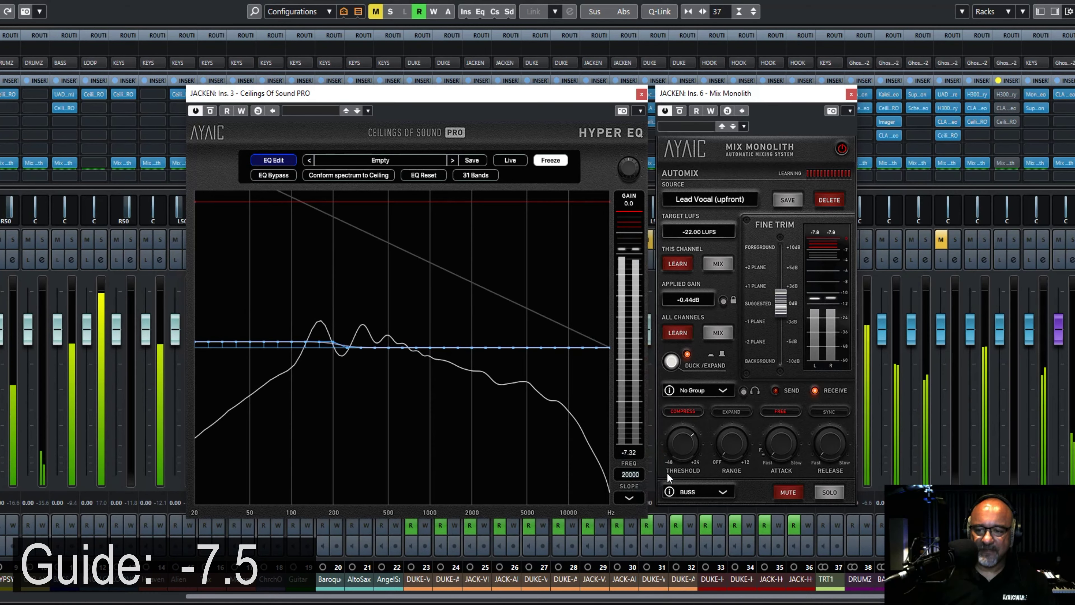
{"action": "left_click", "coordinate": [272, 159]}
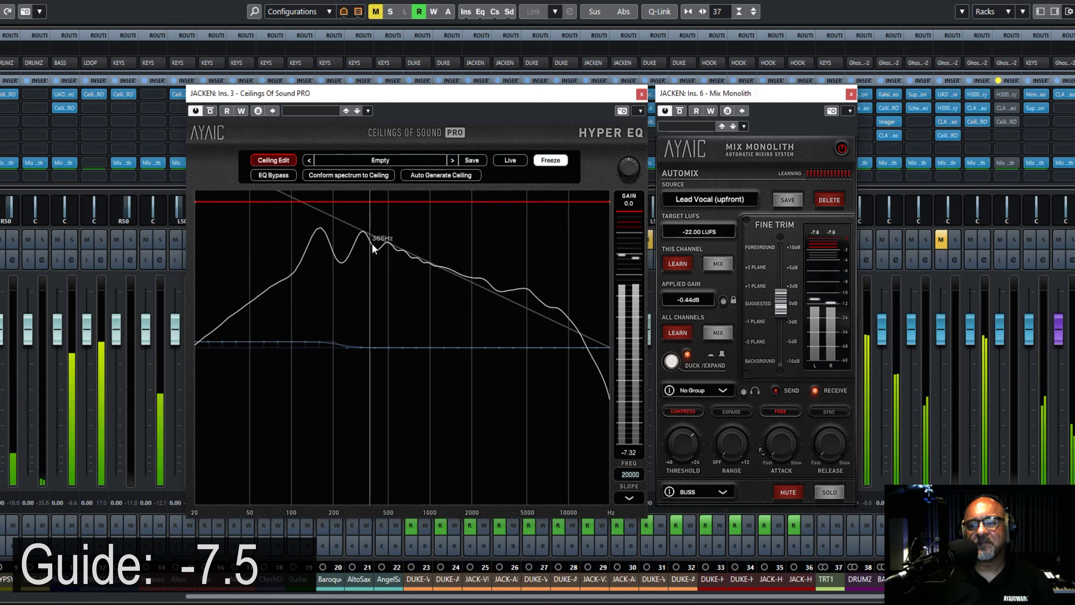
Step: Cut the EQ at about 500 Hz, boost it slightly at about 800 Hz and dip it slightly at about 1 kHz
{"action": "left_click", "coordinate": [273, 159]}
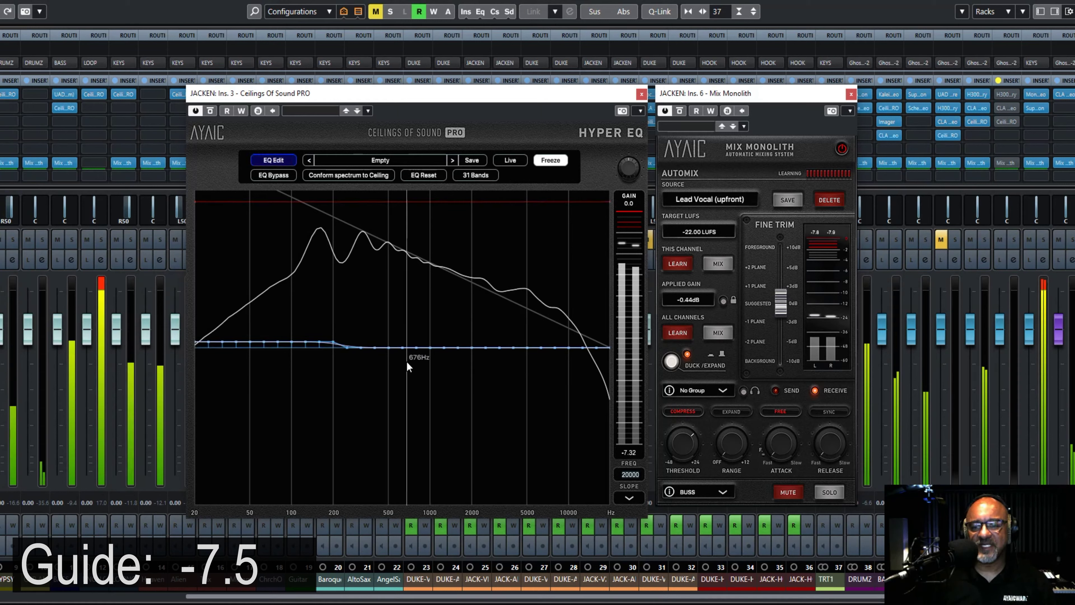
{"action": "left_click_drag", "start_coordinate": [388, 348], "coordinate": [388, 352]}
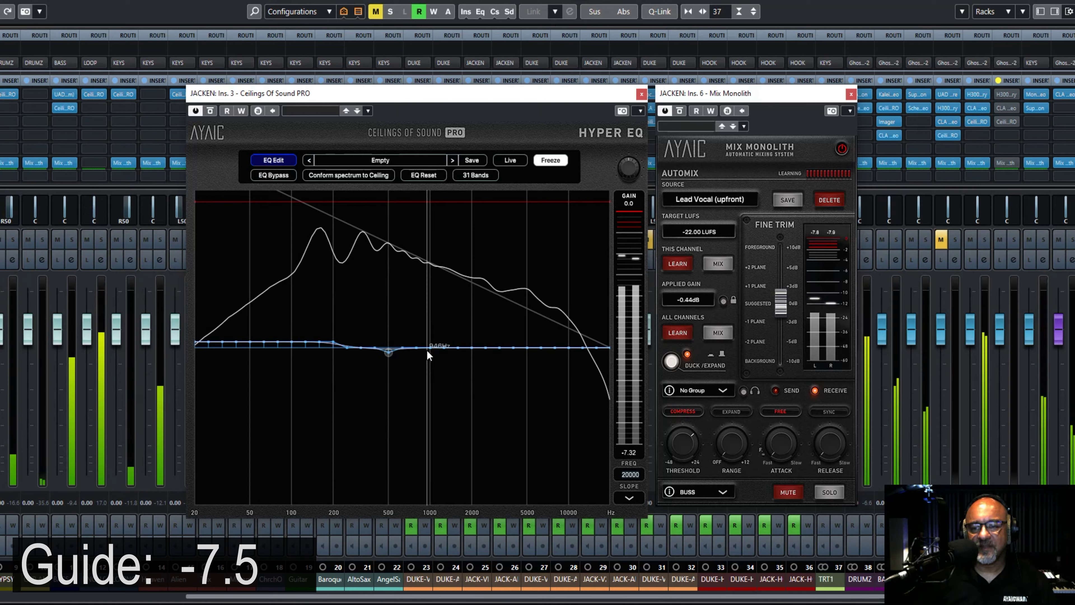
{"action": "left_click", "coordinate": [416, 349]}
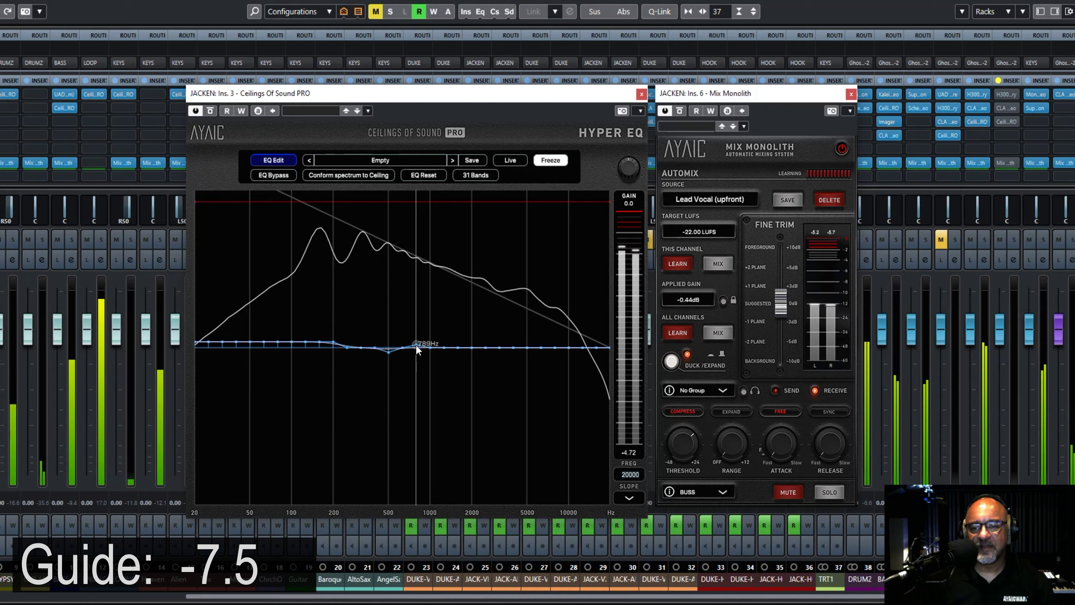
{"action": "left_click_drag", "start_coordinate": [429, 347], "coordinate": [431, 350]}
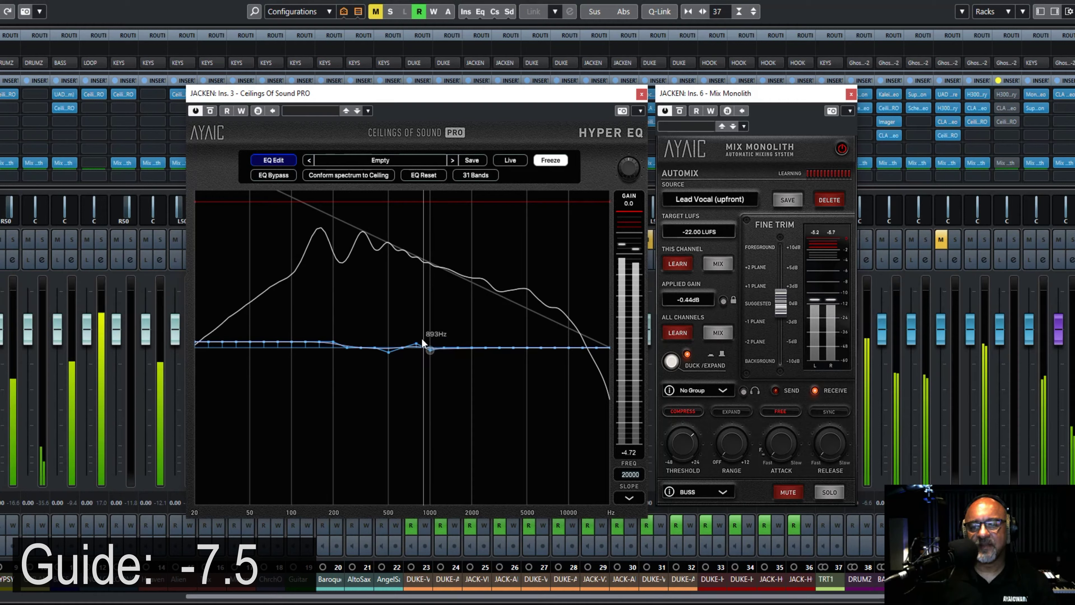
{"action": "left_click", "coordinate": [388, 351]}
{"action": "left_click_drag", "start_coordinate": [388, 353], "coordinate": [389, 355]}
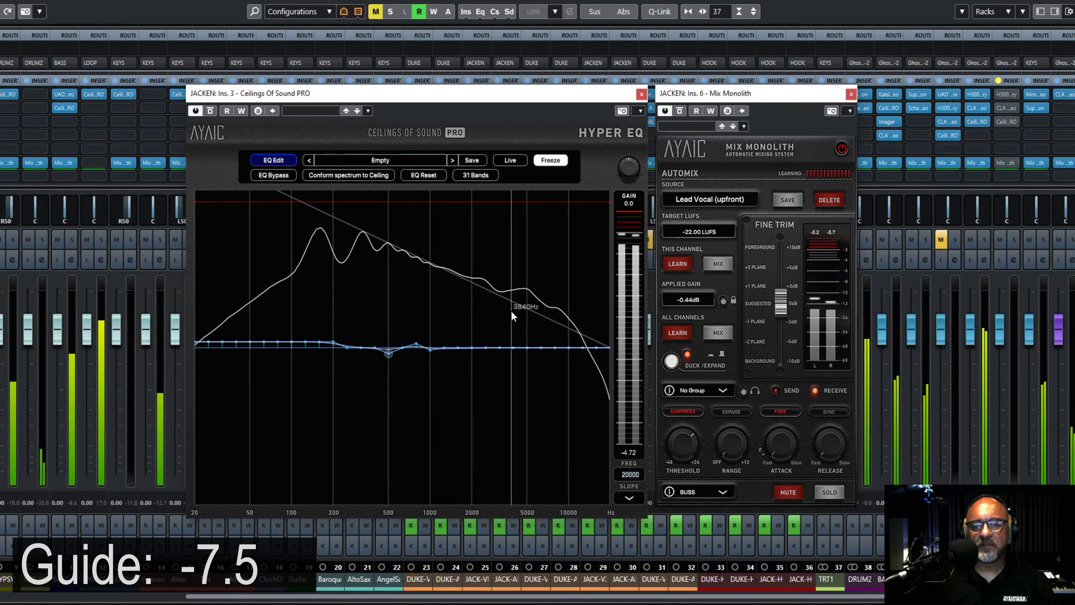
Step: Set the slope guide to Brown, align the spectrum with it and slightly raise the EQ bands from about 2.5 kHz up
{"action": "left_click", "coordinate": [629, 499]}
{"action": "left_click", "coordinate": [634, 505]}
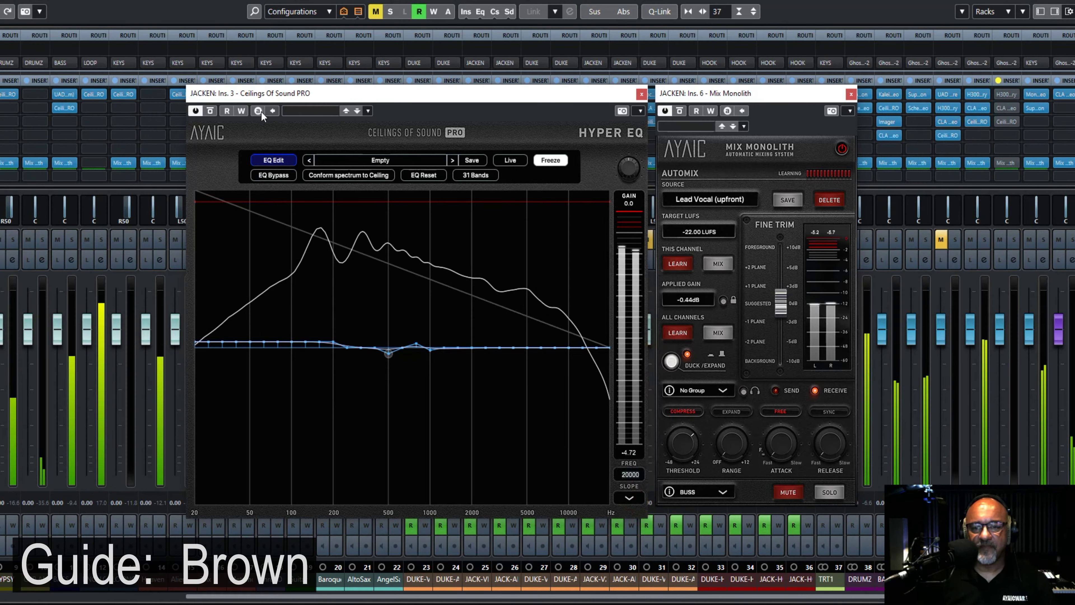
{"action": "left_click", "coordinate": [273, 159]}
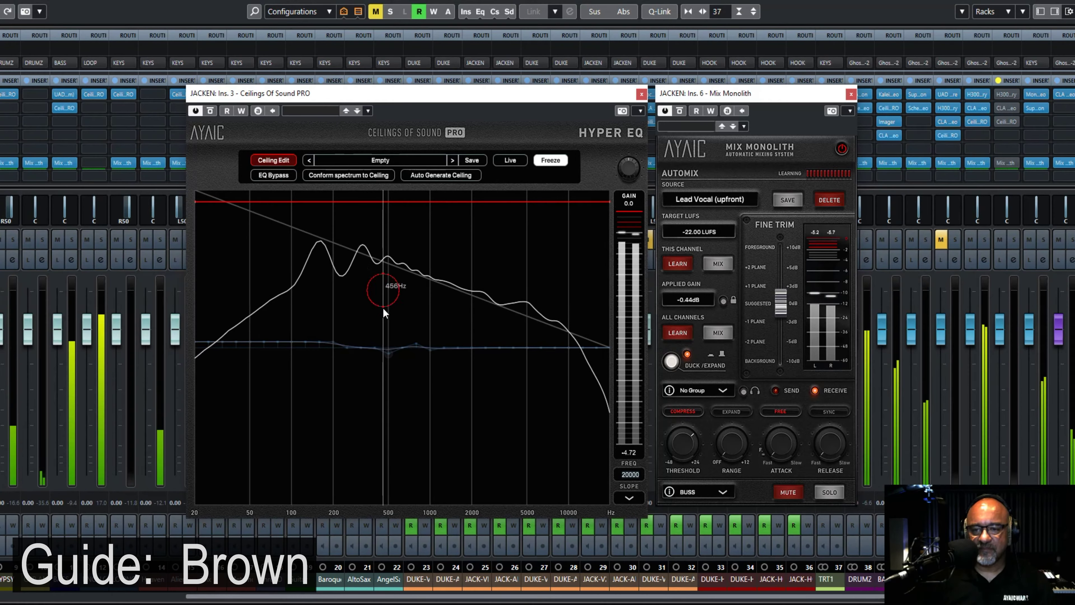
{"action": "left_click", "coordinate": [273, 159]}
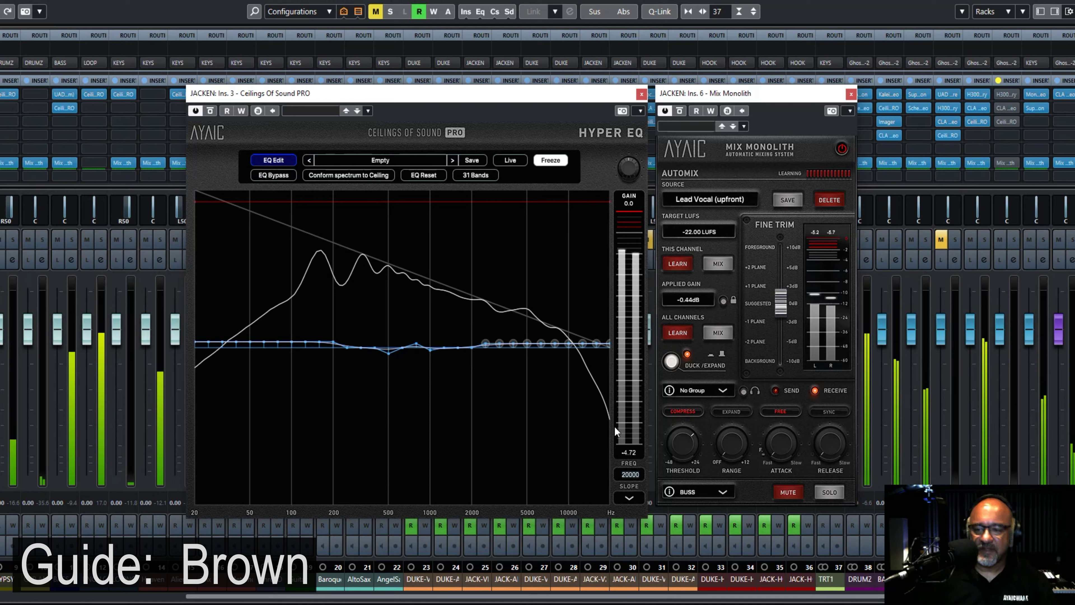
Step: Set the slope guide to -4.5 dB/Oct, align the spectrum with it and slightly raise the EQ band at about 5 kHz
{"action": "left_click", "coordinate": [629, 498]}
{"action": "left_click", "coordinate": [644, 508]}
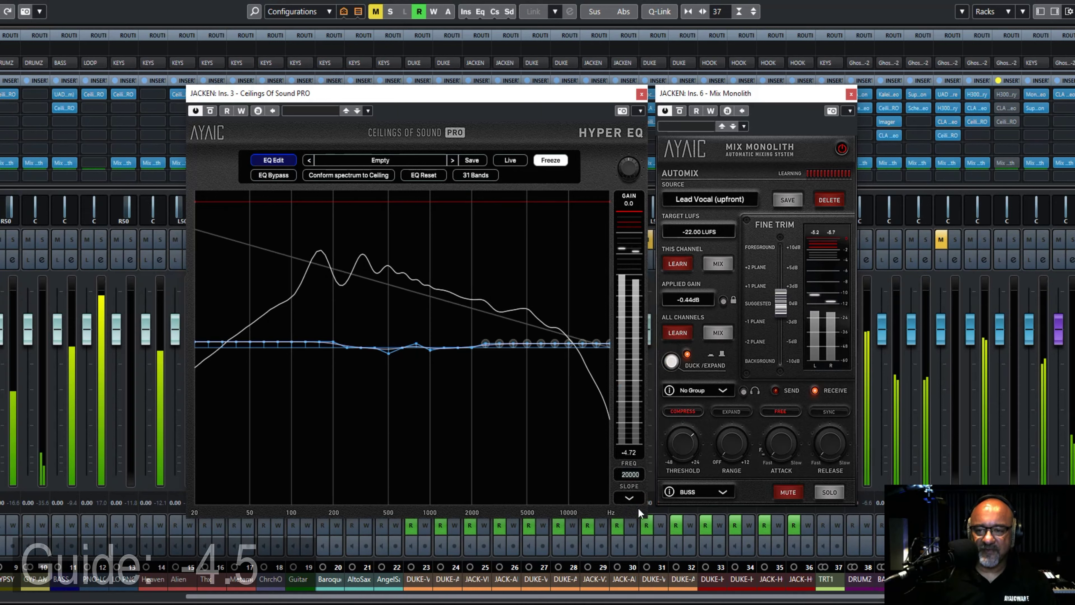
{"action": "left_click", "coordinate": [274, 160]}
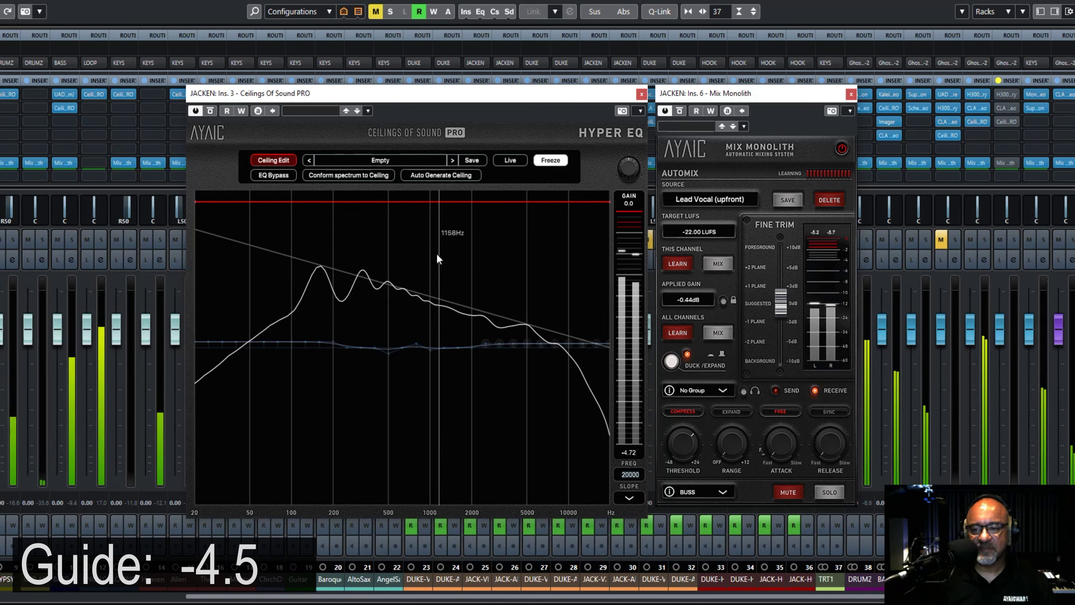
{"action": "left_click", "coordinate": [276, 160]}
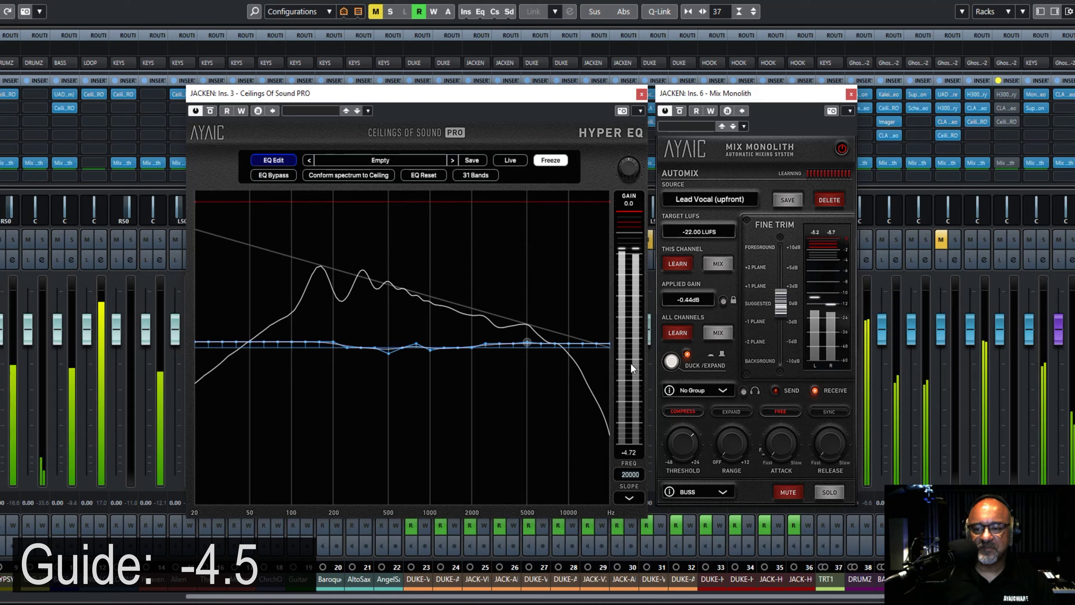
{"action": "left_click", "coordinate": [273, 160]}
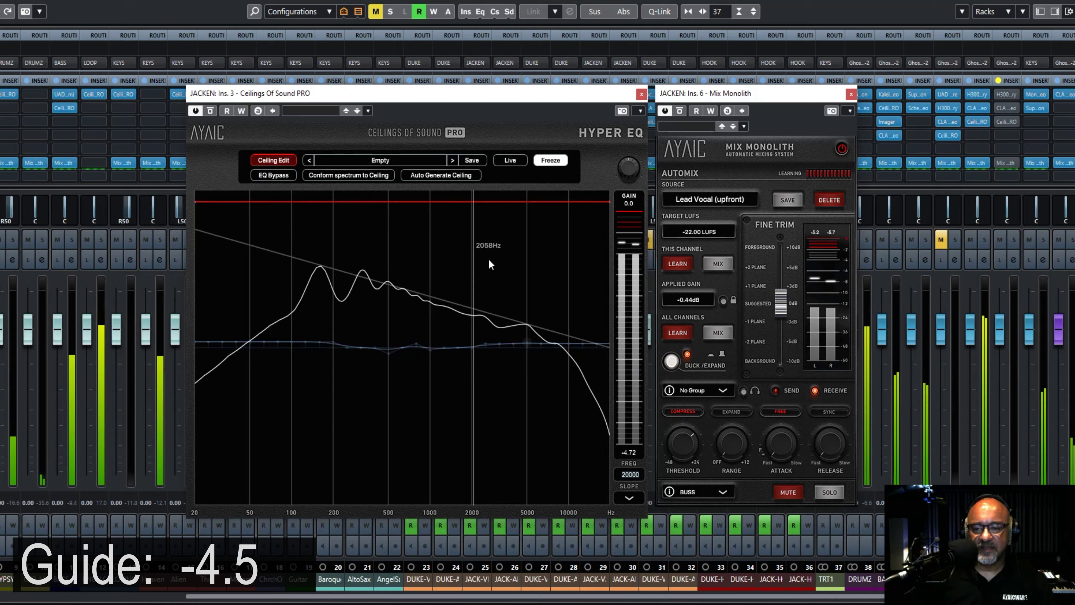
Step: Set the slope guide to 18 dB/Oct at 30 Hz and align the spectrum's low-end rise with it
{"action": "left_click", "coordinate": [629, 498]}
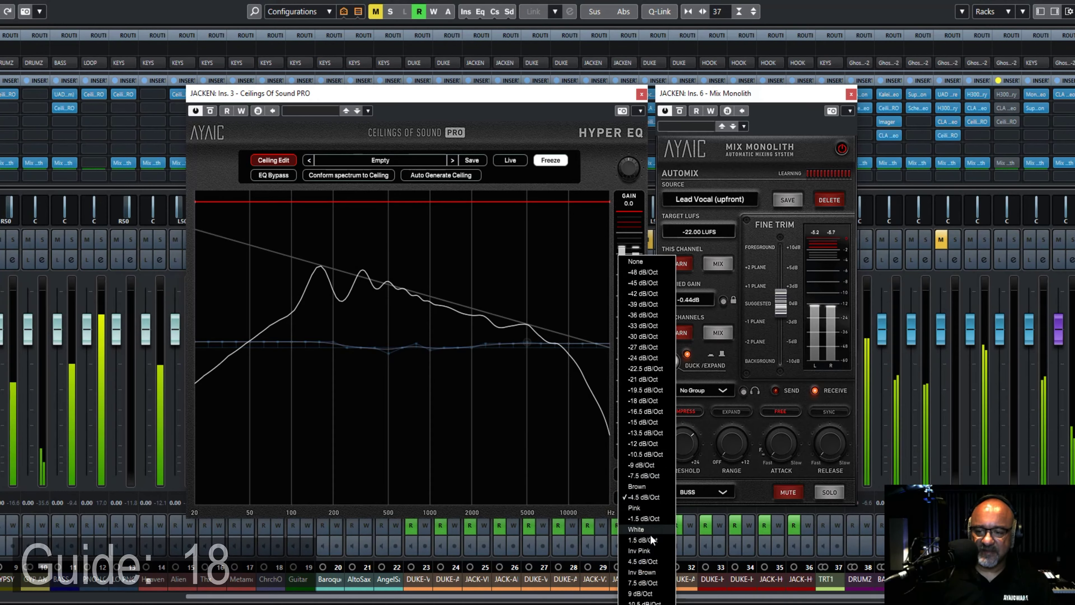
{"action": "left_click", "coordinate": [639, 493]}
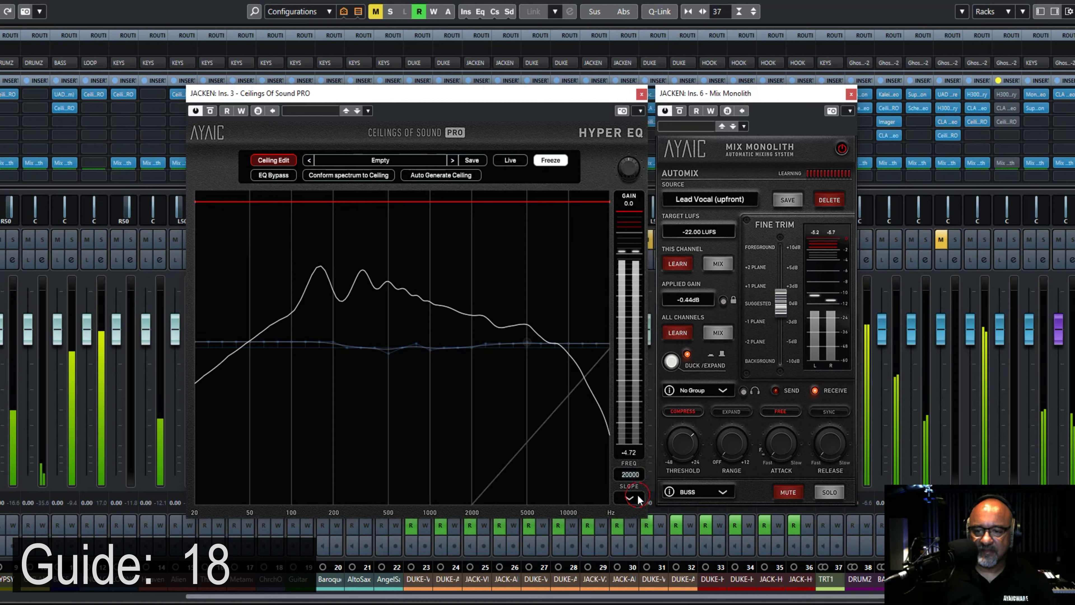
{"action": "double_click", "coordinate": [633, 473]}
{"action": "type", "text": "30"}
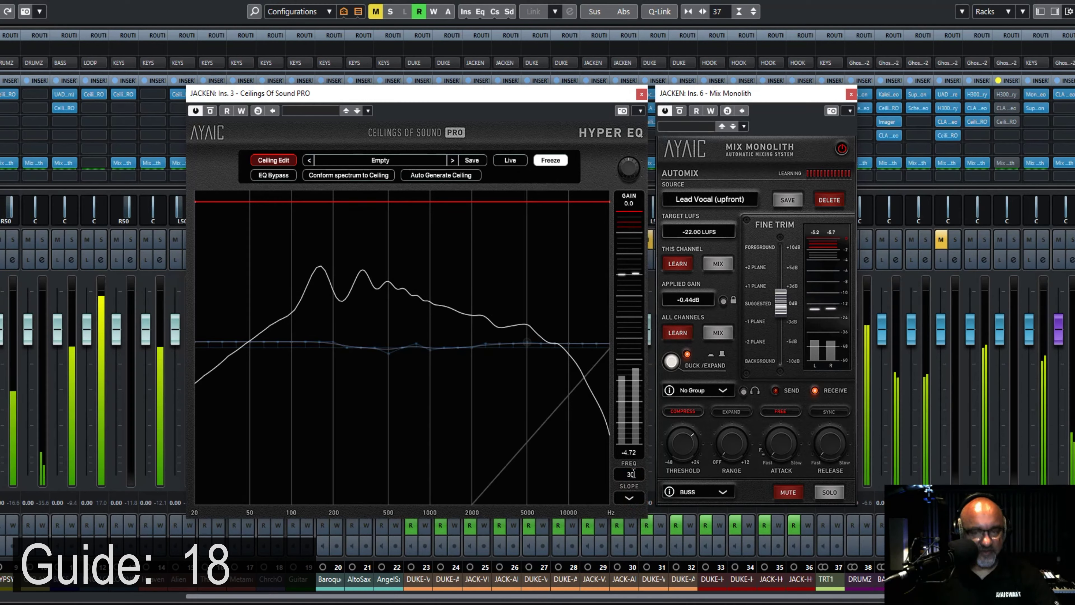
{"action": "key", "text": "Return"}
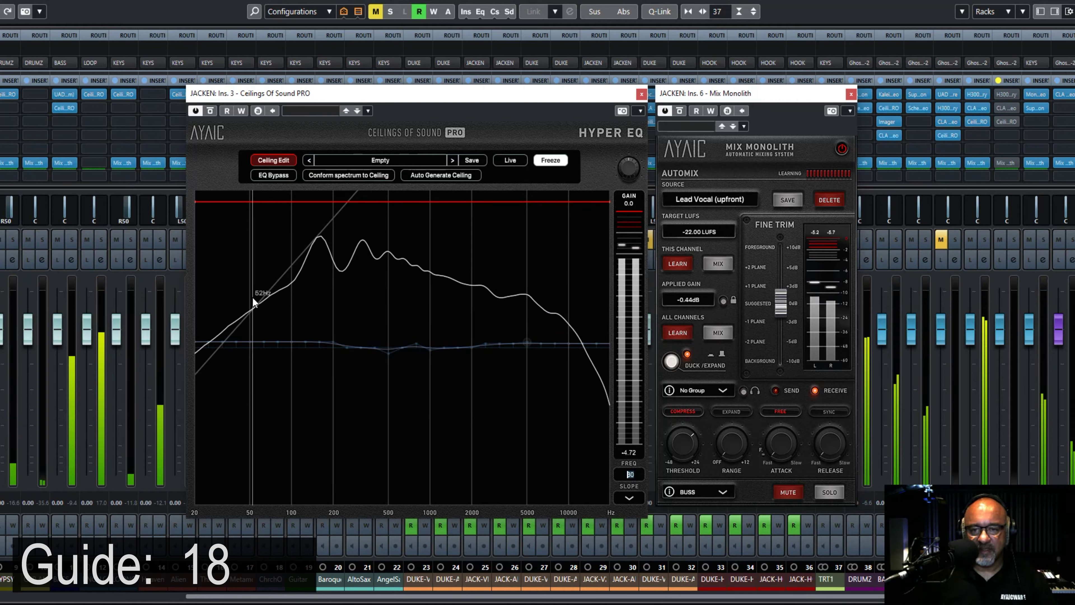
Step: Lower the EQ bands below about 80 Hz so the spectrum's low end follows the 18 dB/Oct guide
{"action": "left_click", "coordinate": [275, 162]}
{"action": "left_click", "coordinate": [256, 334]}
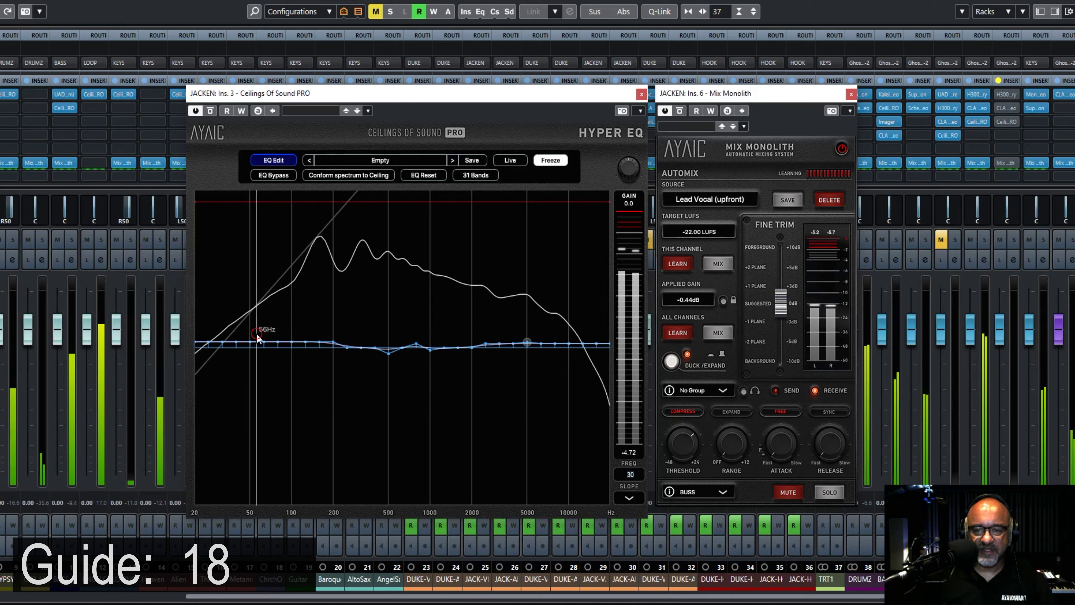
{"action": "left_click_drag", "start_coordinate": [160, 380], "coordinate": [161, 379]}
{"action": "left_click_drag", "start_coordinate": [235, 346], "coordinate": [267, 346]}
{"action": "left_click", "coordinate": [264, 346]}
{"action": "left_click", "coordinate": [276, 345]}
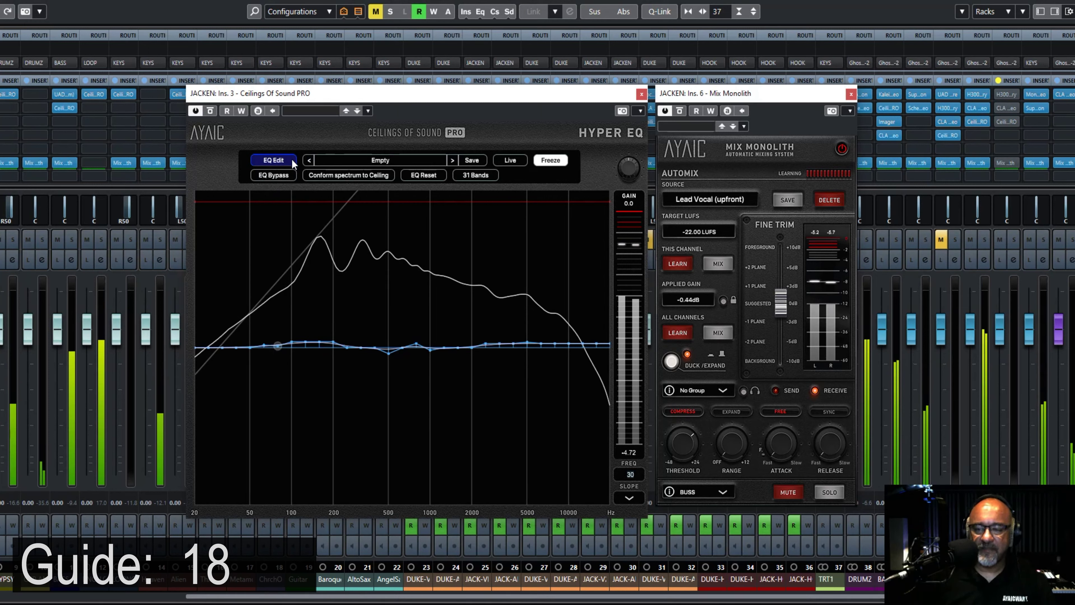
{"action": "left_click", "coordinate": [282, 160]}
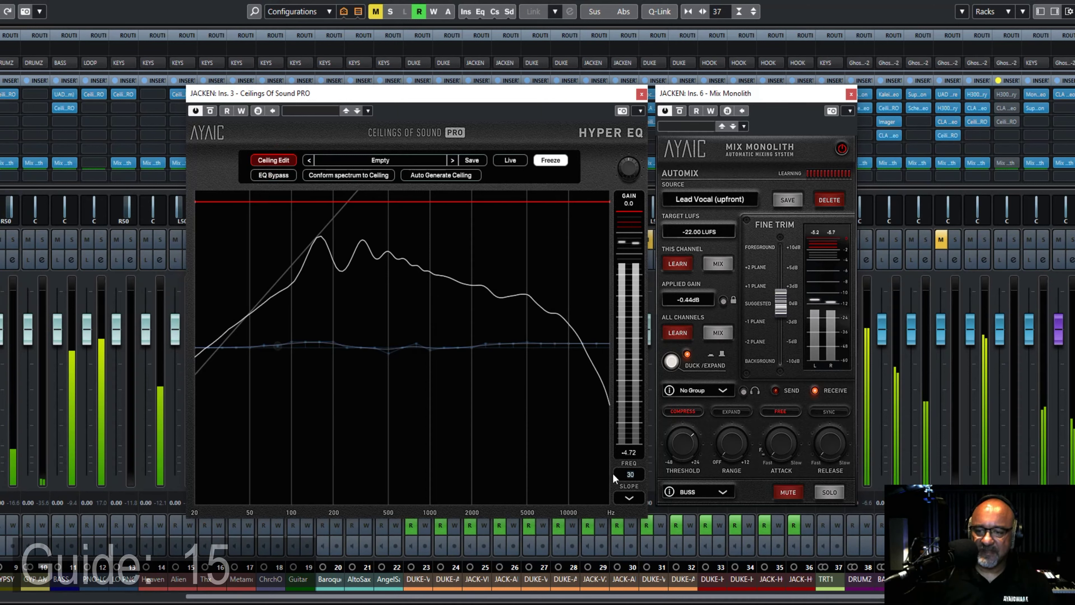
Step: Set the slope guide to 15 dB/Oct, slightly raise the lowest EQ bands near 20 Hz and close Ceilings Of Sound PRO
{"action": "left_click", "coordinate": [629, 497]}
{"action": "left_click", "coordinate": [650, 476]}
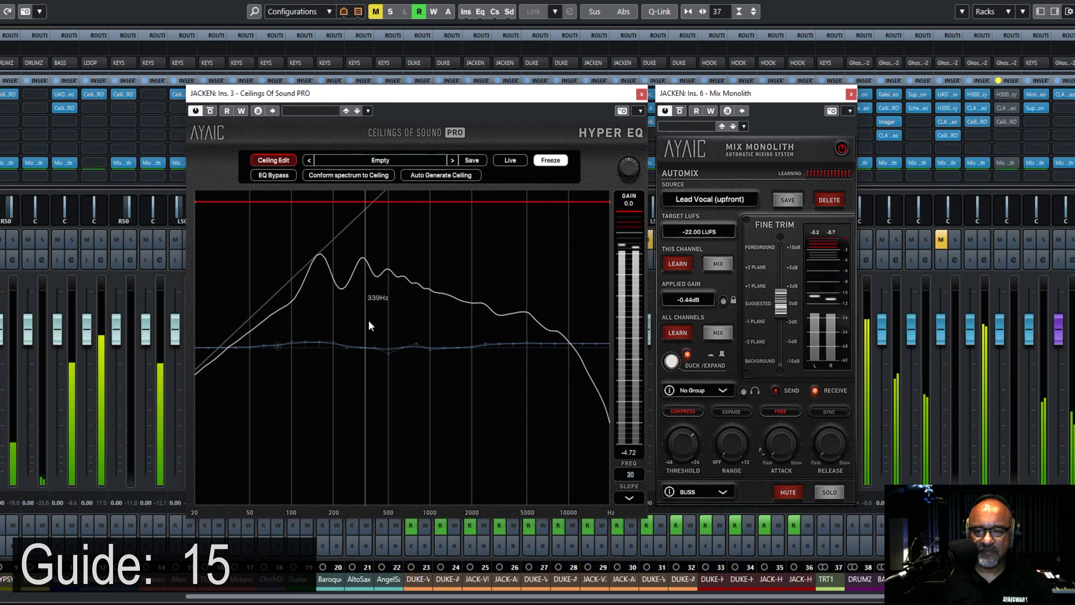
{"action": "left_click", "coordinate": [272, 161]}
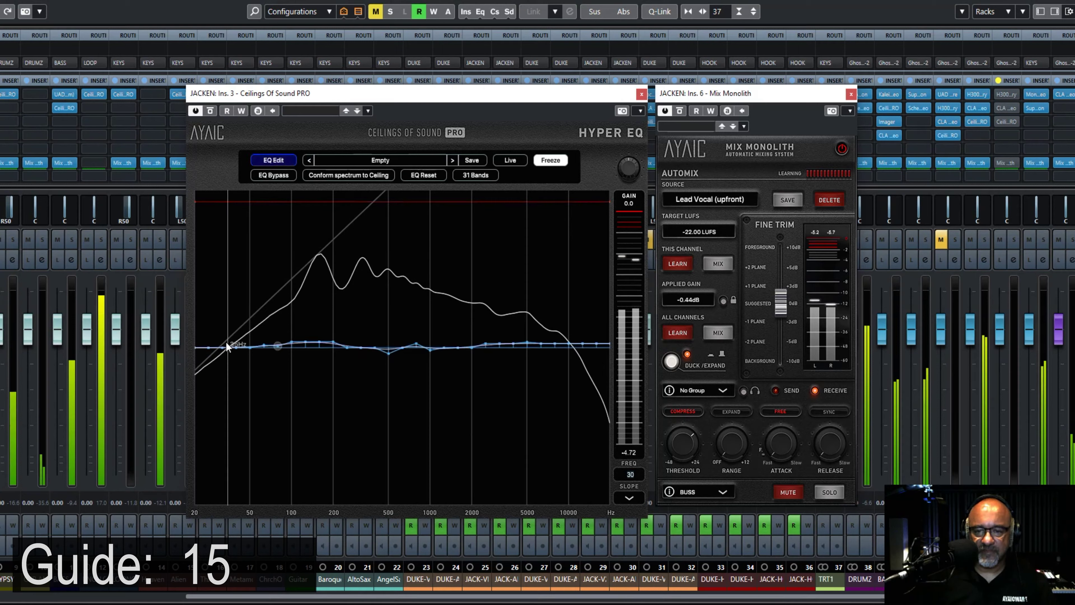
{"action": "left_click_drag", "start_coordinate": [208, 348], "coordinate": [222, 346]}
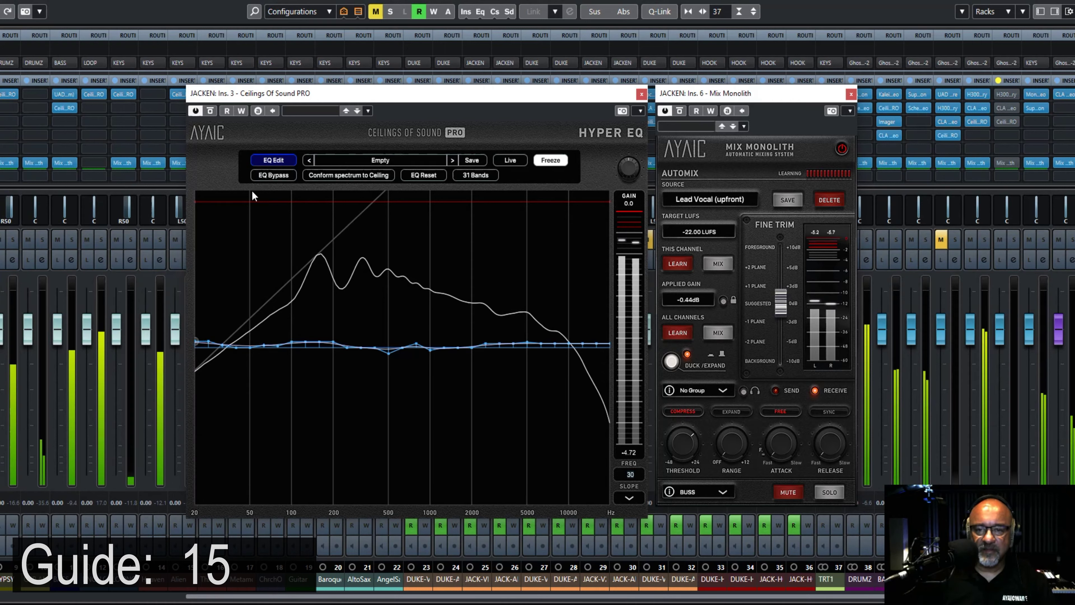
{"action": "left_click", "coordinate": [270, 160]}
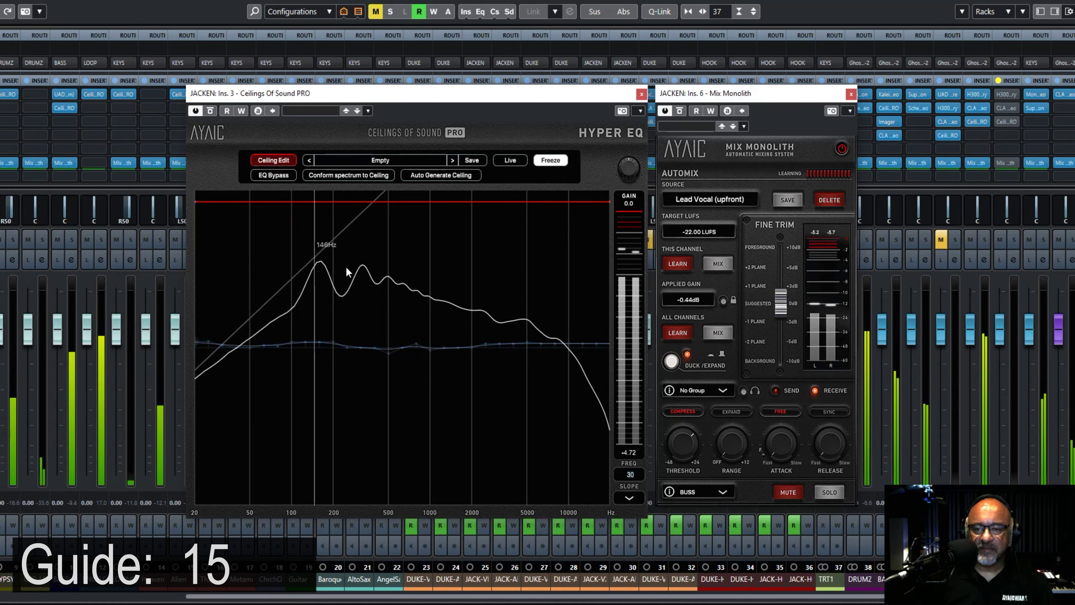
{"action": "left_click", "coordinate": [641, 93]}
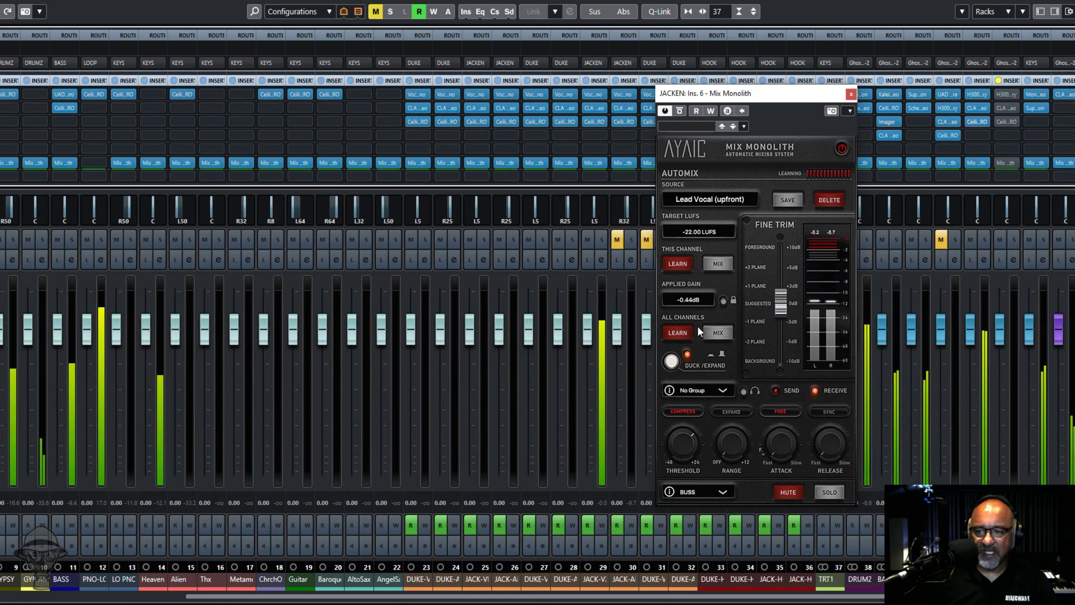
Step: Unmute channel 30 and relearn the JACKEN group's level with Mix Monolith, closing its window when done
{"action": "left_click", "coordinate": [618, 239]}
{"action": "left_click", "coordinate": [678, 263]}
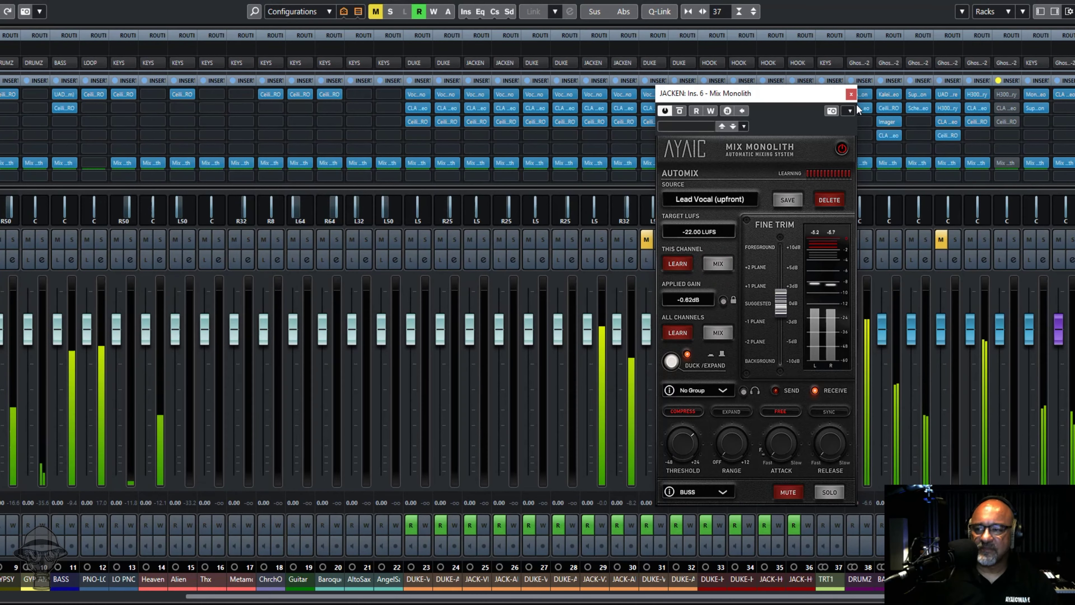
{"action": "left_click", "coordinate": [851, 94]}
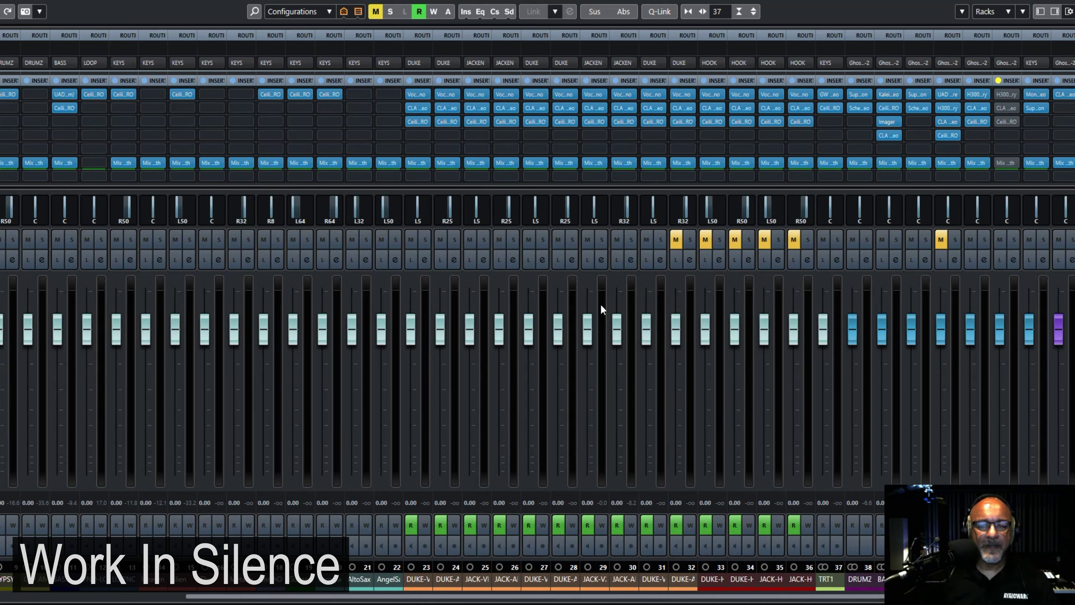
Step: Mute JACKEN vocal channels 29 and 30 and start playback
{"action": "left_click", "coordinate": [617, 240]}
{"action": "left_click", "coordinate": [588, 239]}
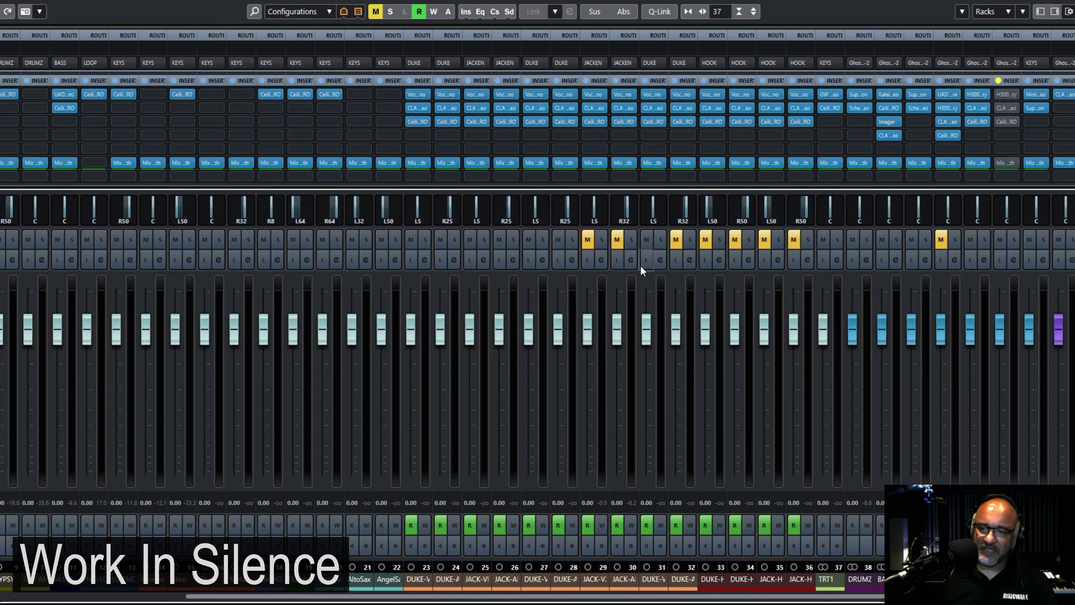
{"action": "key", "text": "space"}
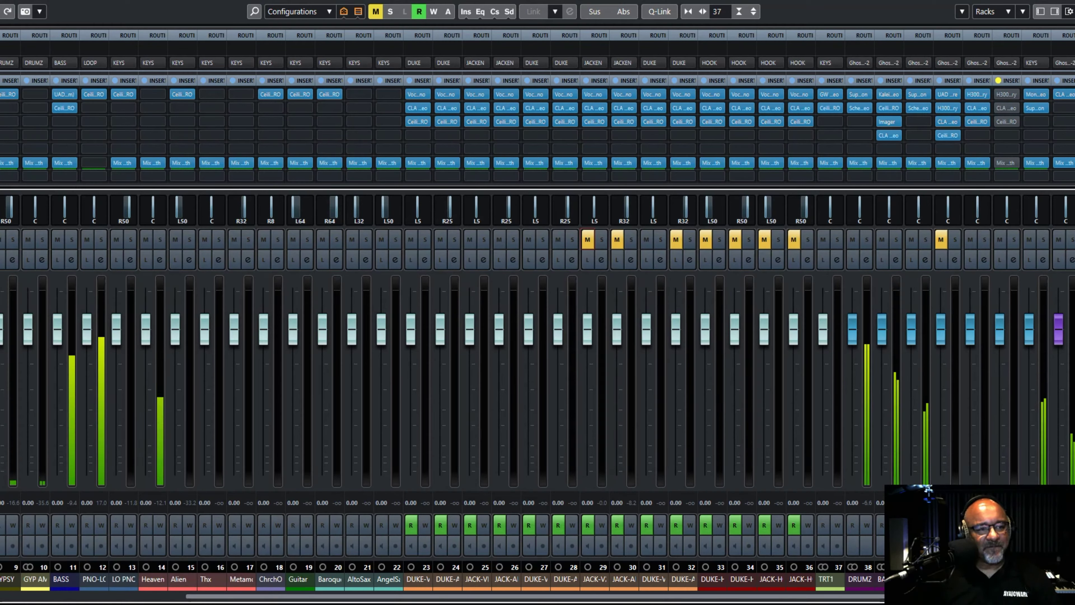
Step: Pull channel 31's fader fully down during playback, open its Ceilings Of Sound PRO and Mix Monolith, and freeze the captured spectrum
{"action": "key", "text": "space"}
{"action": "left_click_drag", "start_coordinate": [646, 328], "coordinate": [651, 550]}
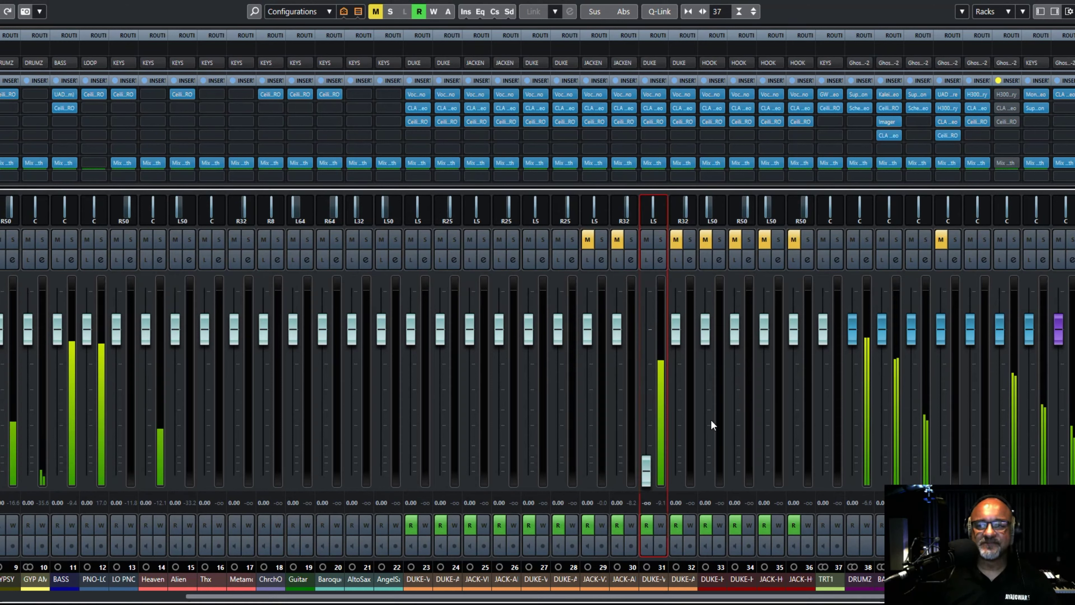
{"action": "left_click", "coordinate": [652, 122]}
{"action": "left_click", "coordinate": [652, 163]}
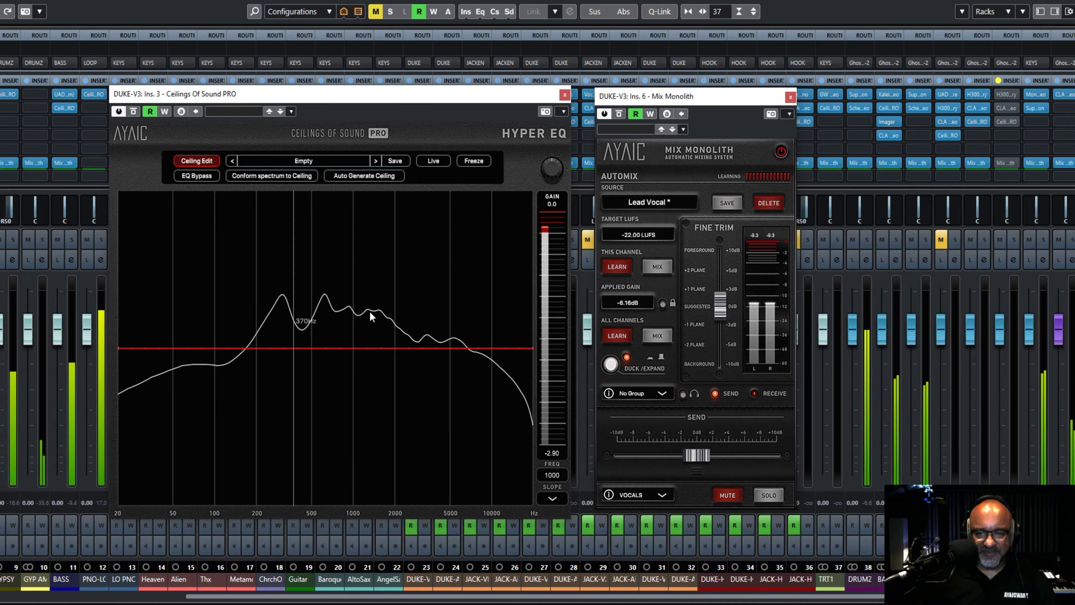
{"action": "left_click", "coordinate": [478, 161]}
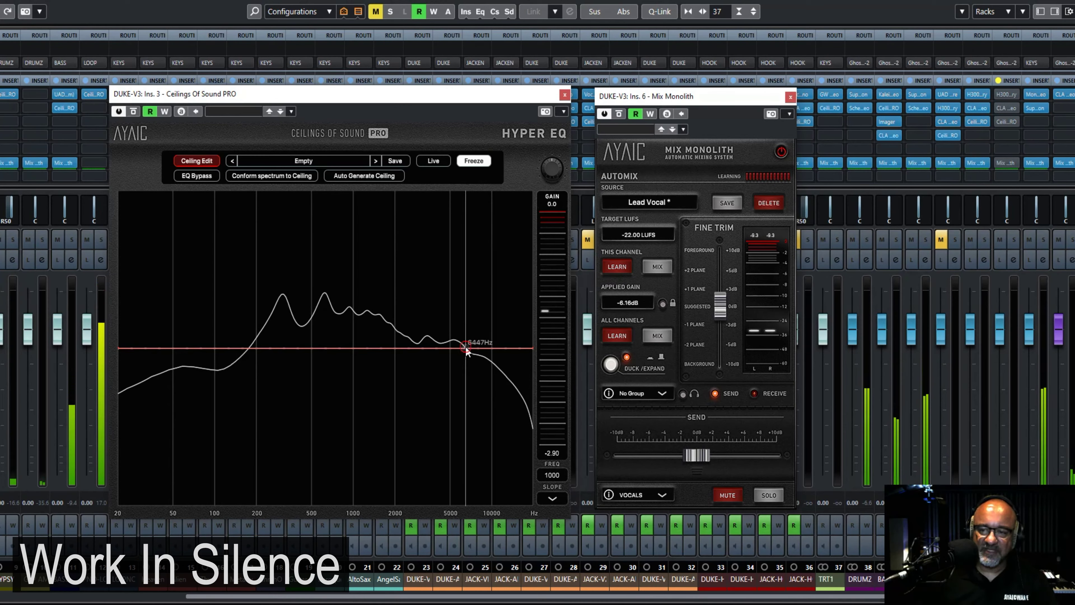
Step: Raise the ceiling line above the DUKE-V3 spectrum and set the slope guide to -1.5 dB/Oct with a frequency of 20000
{"action": "left_click_drag", "start_coordinate": [465, 346], "coordinate": [456, 203]}
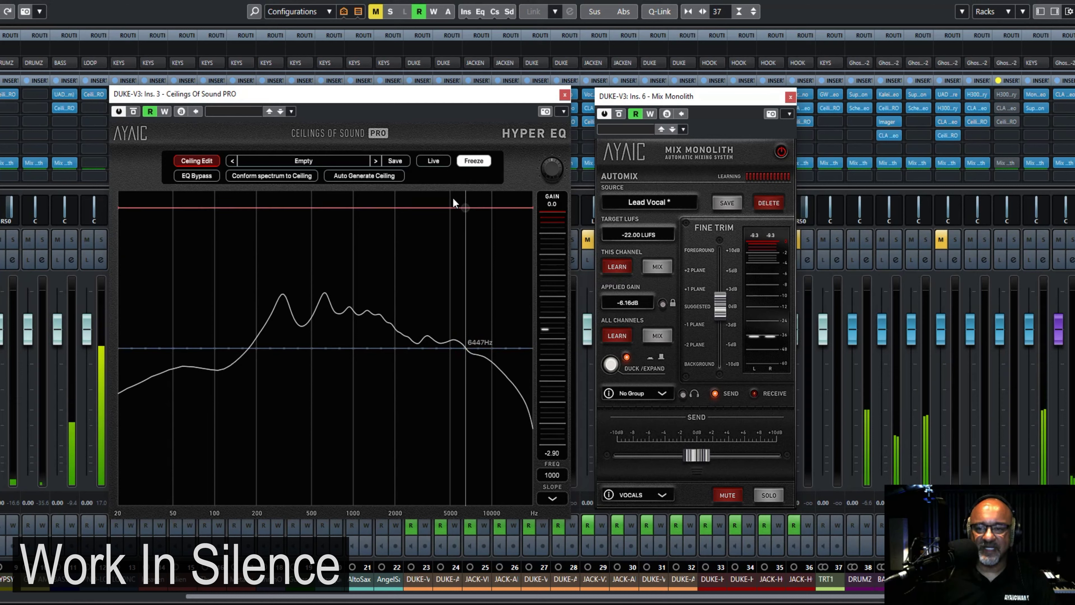
{"action": "left_click", "coordinate": [553, 498]}
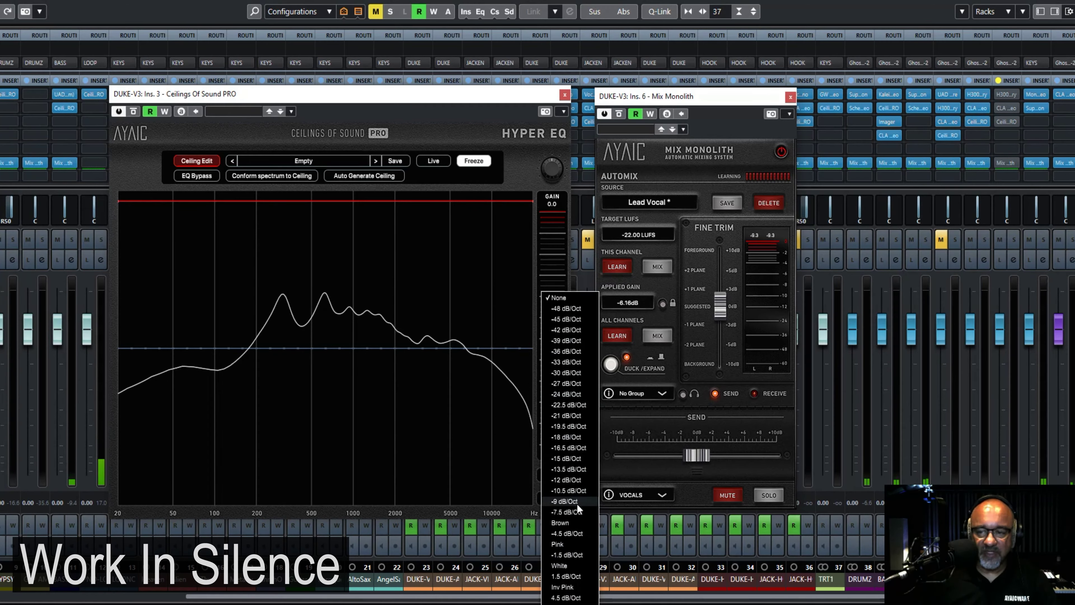
{"action": "left_click", "coordinate": [565, 554]}
{"action": "left_click", "coordinate": [552, 476]}
{"action": "type", "text": "20000"}
{"action": "key", "text": "Return"}
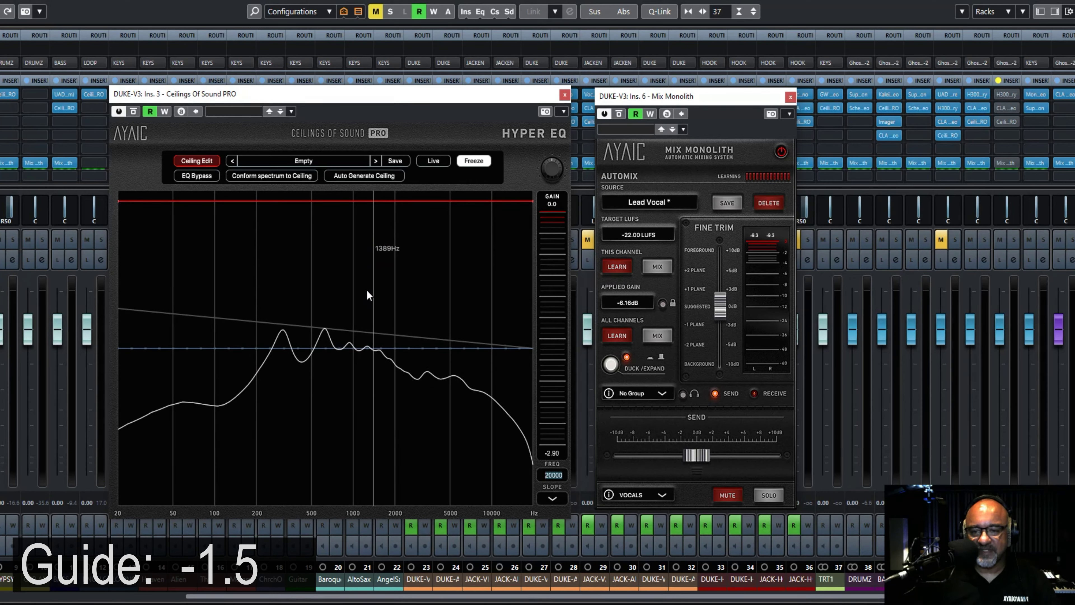
Step: Raise the EQ bands from about 400 Hz downward slightly so the low-mid peak meets the -1.5 dB/Oct guide
{"action": "left_click", "coordinate": [197, 161]}
{"action": "left_click_drag", "start_coordinate": [309, 348], "coordinate": [306, 340]}
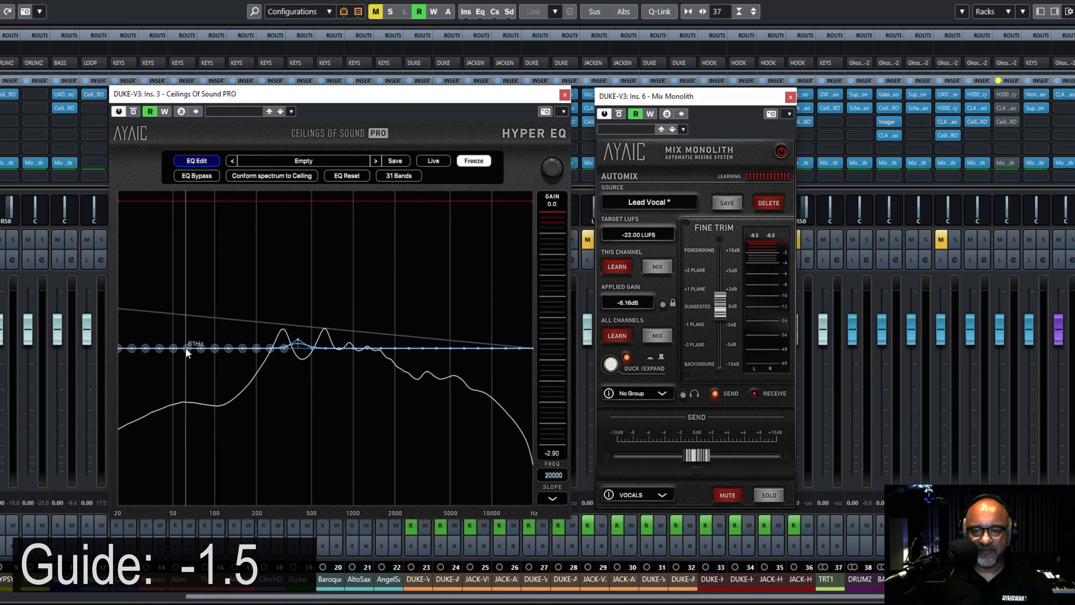
{"action": "left_click_drag", "start_coordinate": [185, 347], "coordinate": [186, 338]}
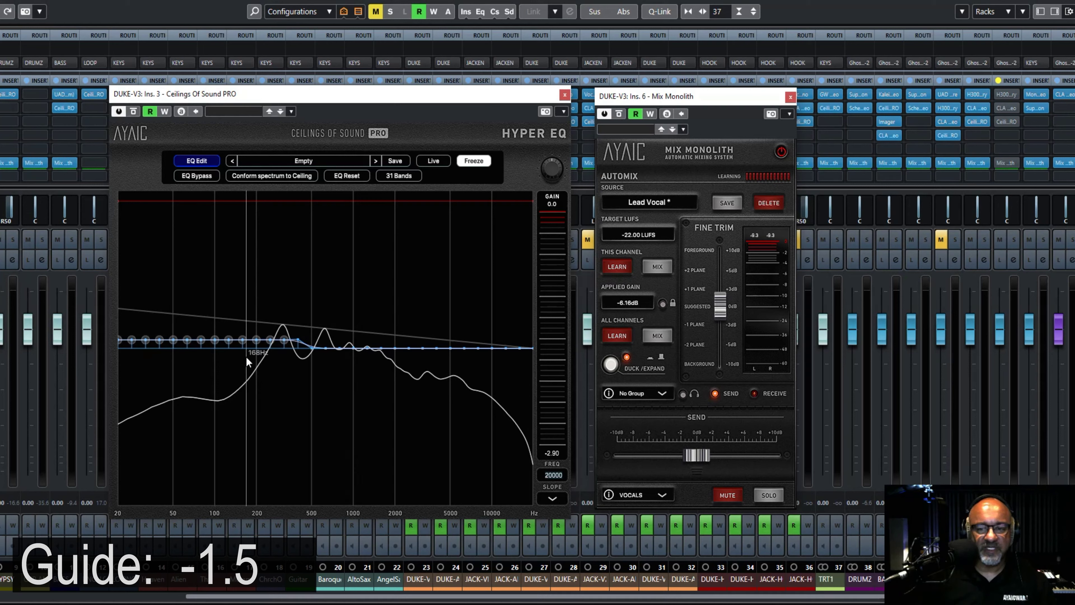
{"action": "left_click", "coordinate": [304, 375]}
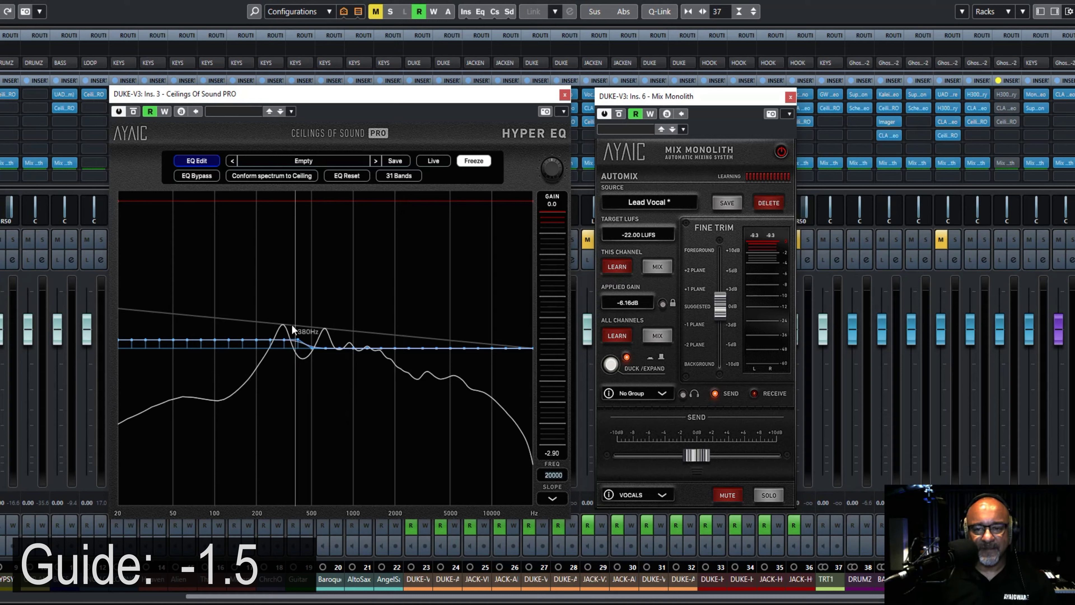
Step: Set the slope guide to -9 dB/Oct and lower the EQ bands above about 1.3 kHz towards it
{"action": "left_click", "coordinate": [552, 498]}
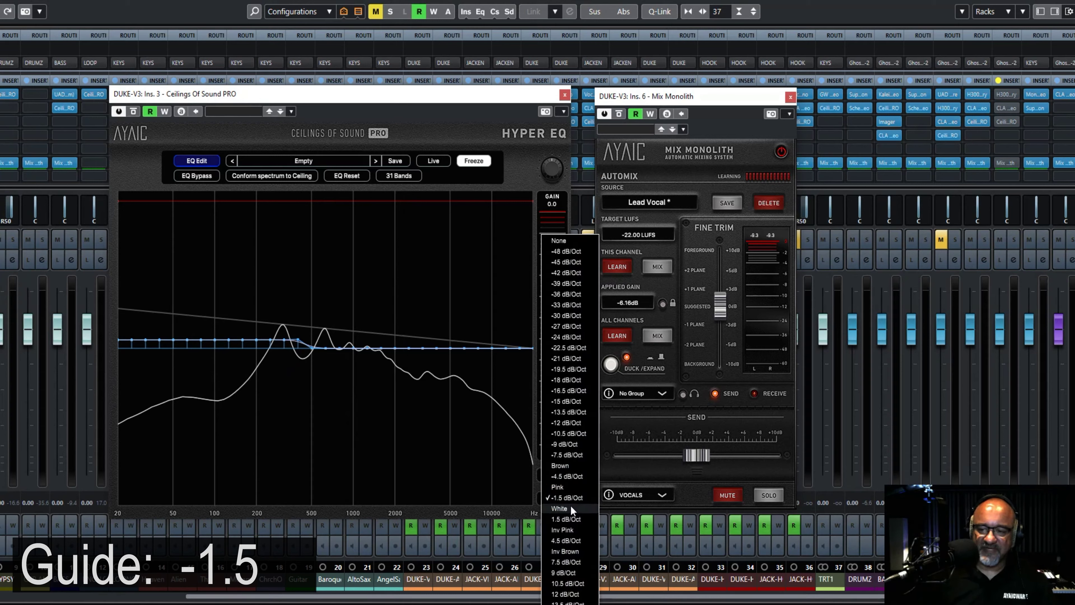
{"action": "left_click", "coordinate": [562, 444]}
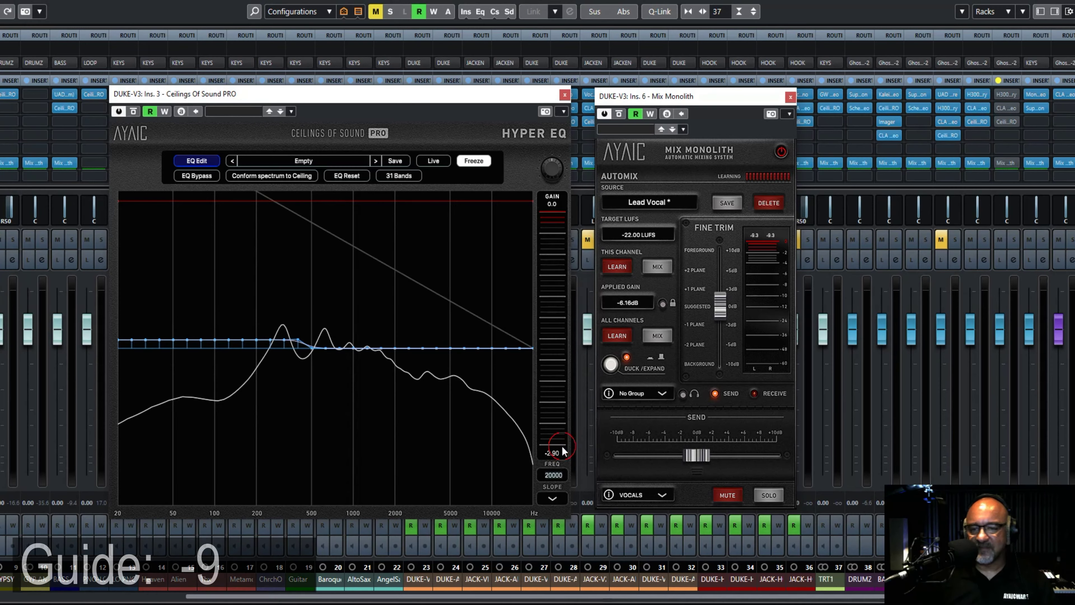
{"action": "left_click", "coordinate": [209, 161]}
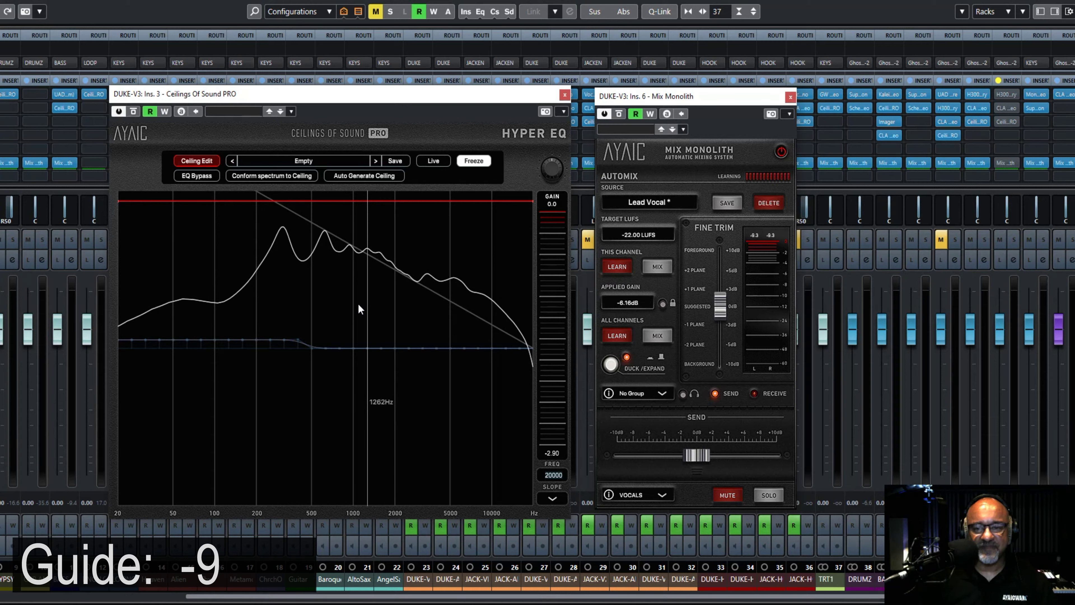
{"action": "left_click", "coordinate": [204, 163]}
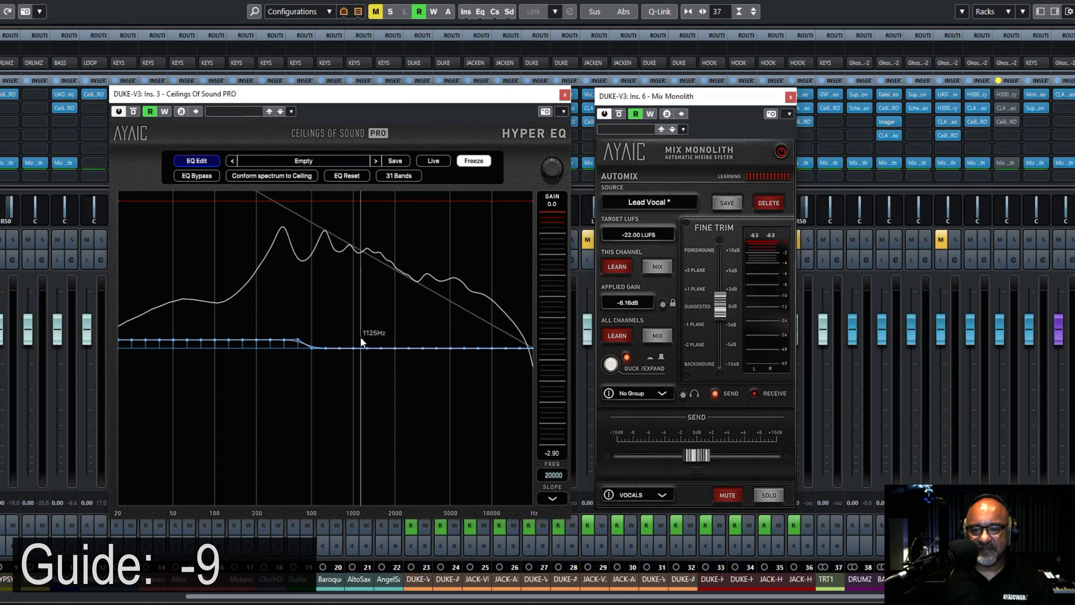
{"action": "left_click_drag", "start_coordinate": [361, 338], "coordinate": [534, 382]}
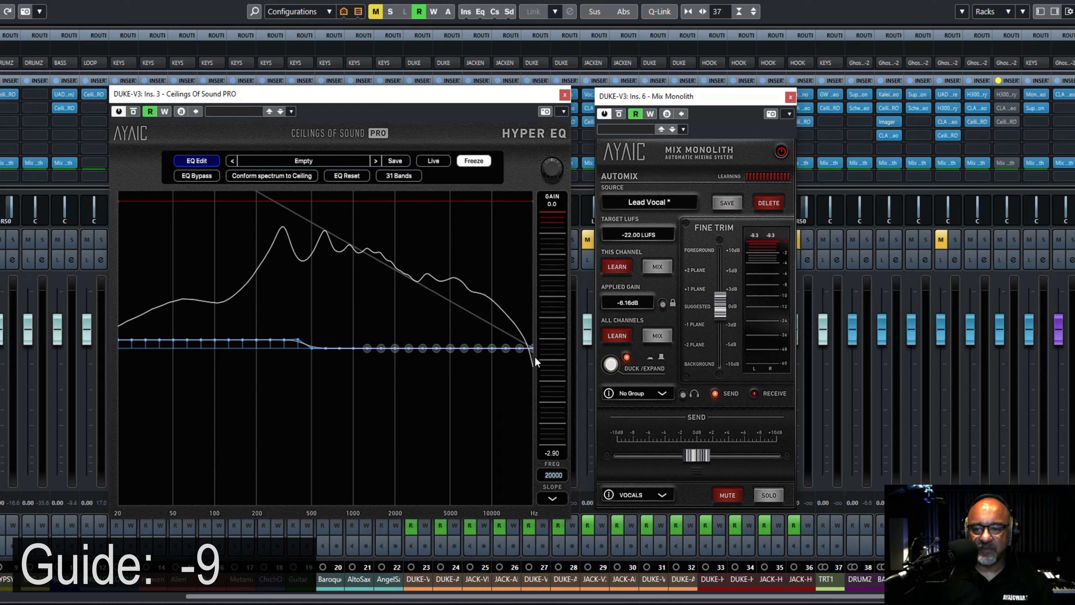
{"action": "left_click_drag", "start_coordinate": [477, 347], "coordinate": [477, 360]}
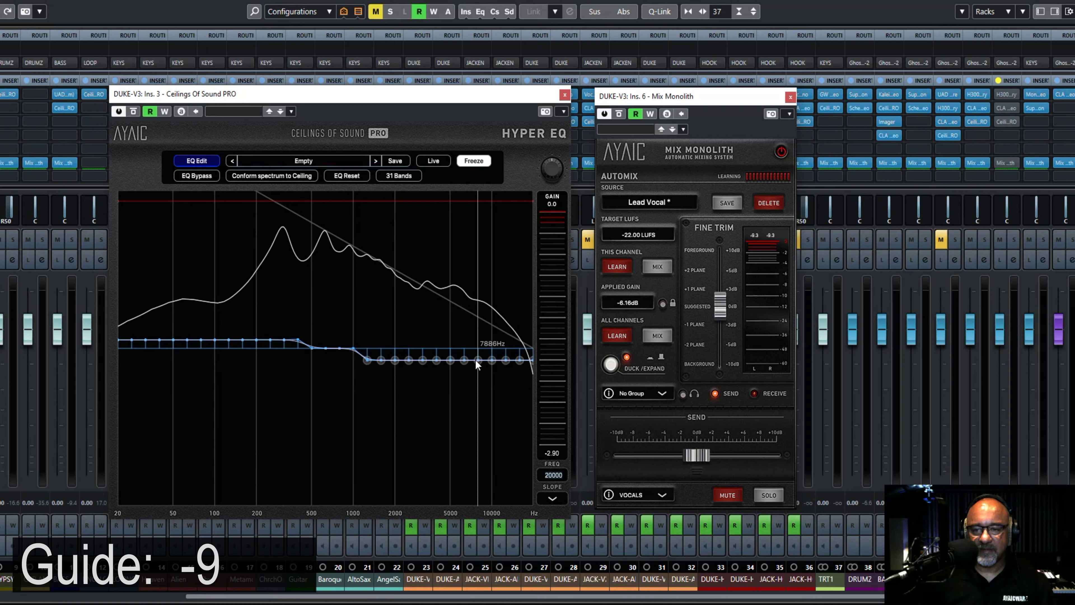
{"action": "left_click", "coordinate": [367, 359], "text": "ctrl"}
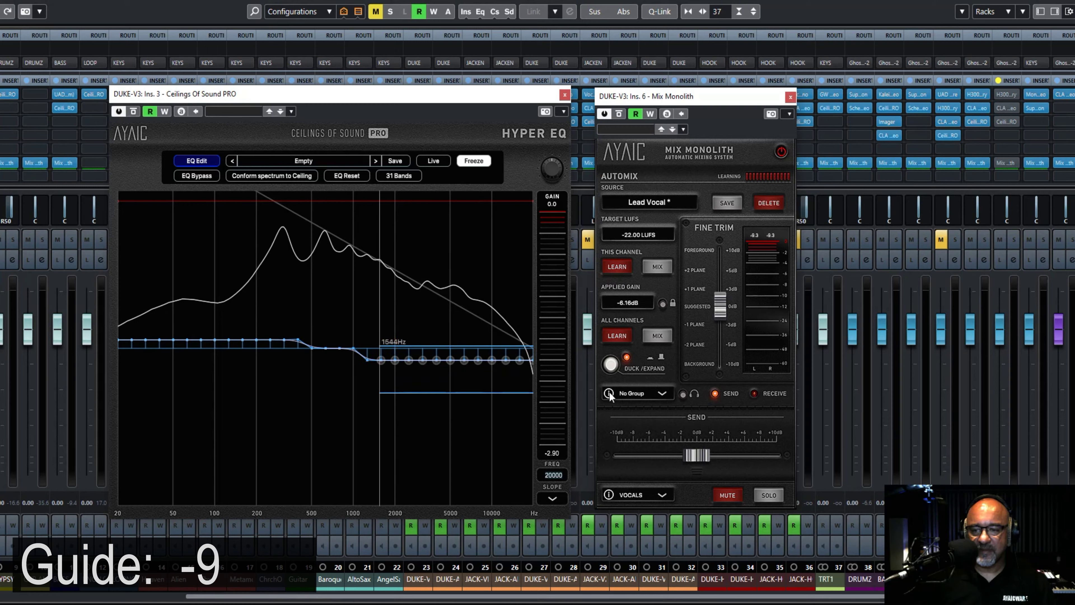
{"action": "left_click_drag", "start_coordinate": [491, 361], "coordinate": [491, 364]}
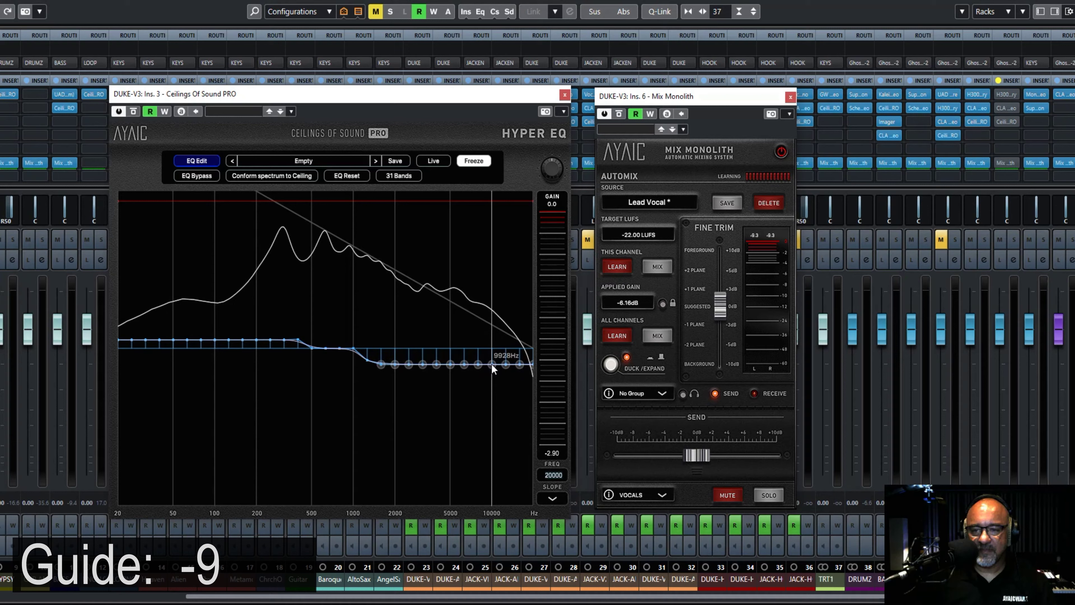
Step: Fine-tune individual EQ bands between about 600 Hz and 2 kHz so the spectrum's peaks follow the -9 dB/Oct guide
{"action": "left_click", "coordinate": [369, 361]}
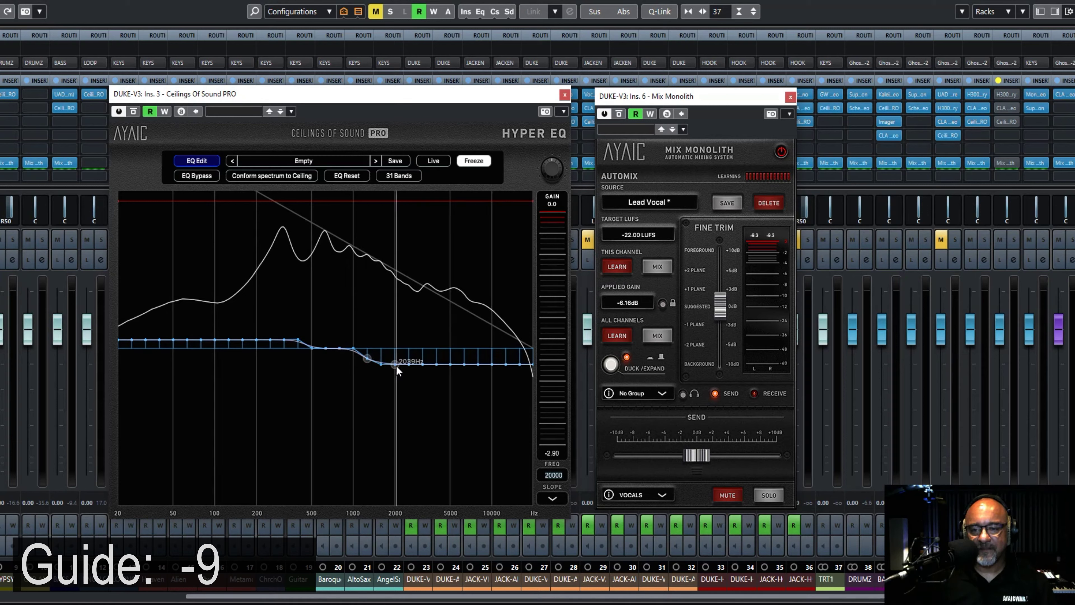
{"action": "mouse_move", "coordinate": [394, 363]}
{"action": "left_mouse_down"}
{"action": "mouse_move", "coordinate": [394, 353]}
{"action": "mouse_move", "coordinate": [381, 365]}
{"action": "left_mouse_up"}
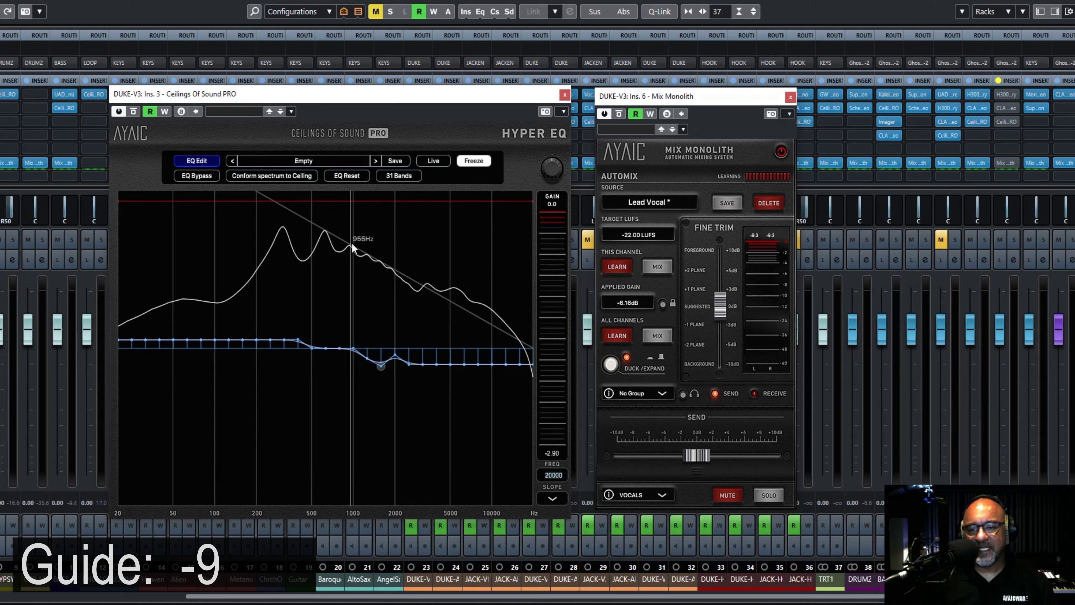
{"action": "left_click_drag", "start_coordinate": [351, 345], "coordinate": [352, 349]}
{"action": "left_click_drag", "start_coordinate": [326, 348], "coordinate": [325, 345]}
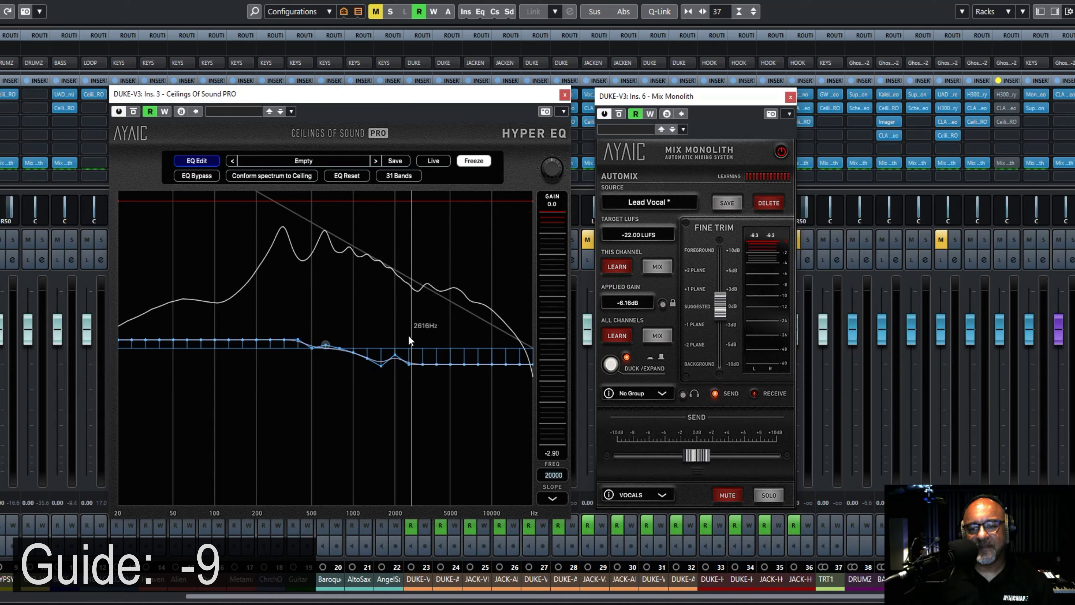
{"action": "left_click_drag", "start_coordinate": [393, 353], "coordinate": [394, 351]}
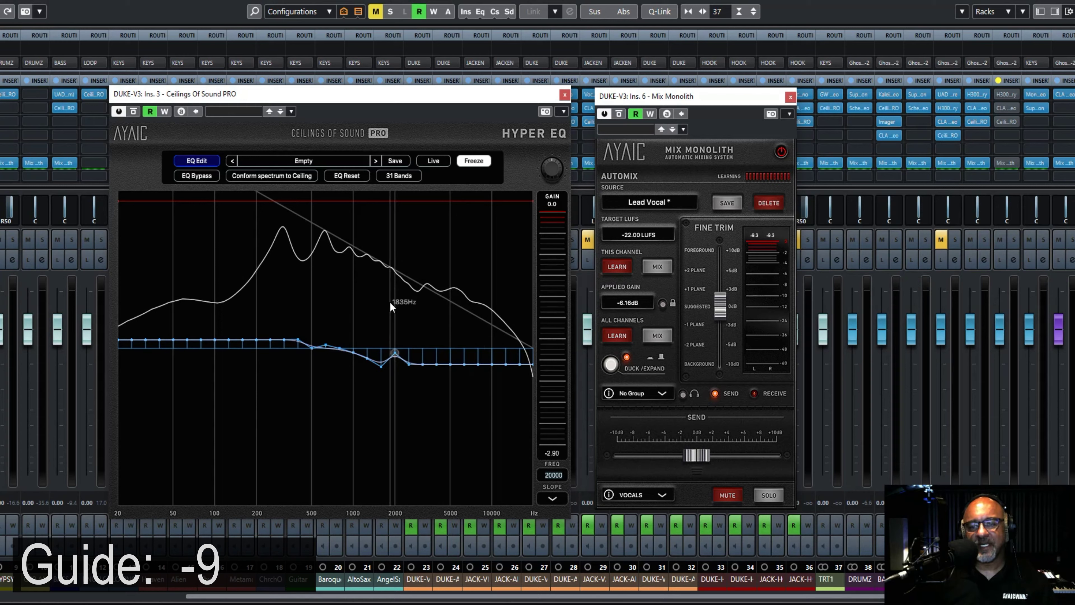
Step: Set the slope guide to -1.5 dB/Oct and nudge up the EQ bands below about 350 Hz to meet it
{"action": "left_click", "coordinate": [553, 499]}
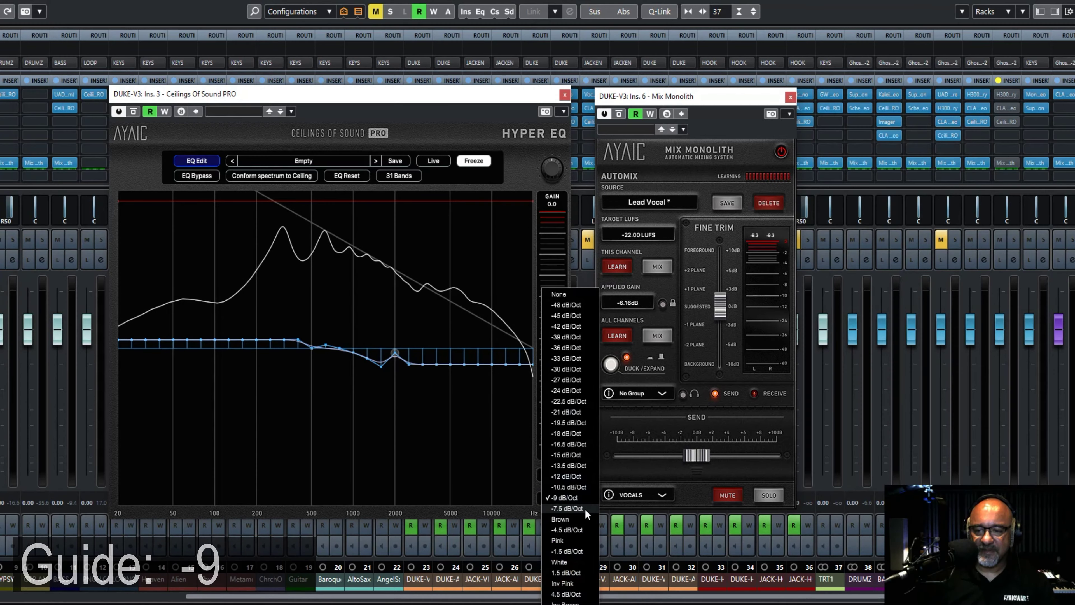
{"action": "left_click", "coordinate": [566, 550]}
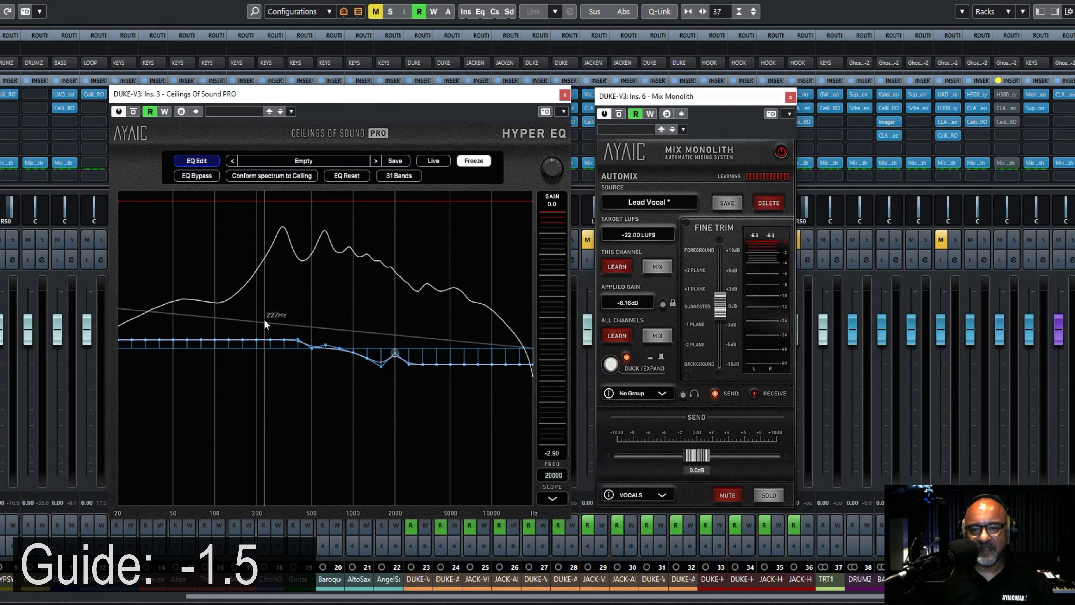
{"action": "left_click", "coordinate": [199, 162]}
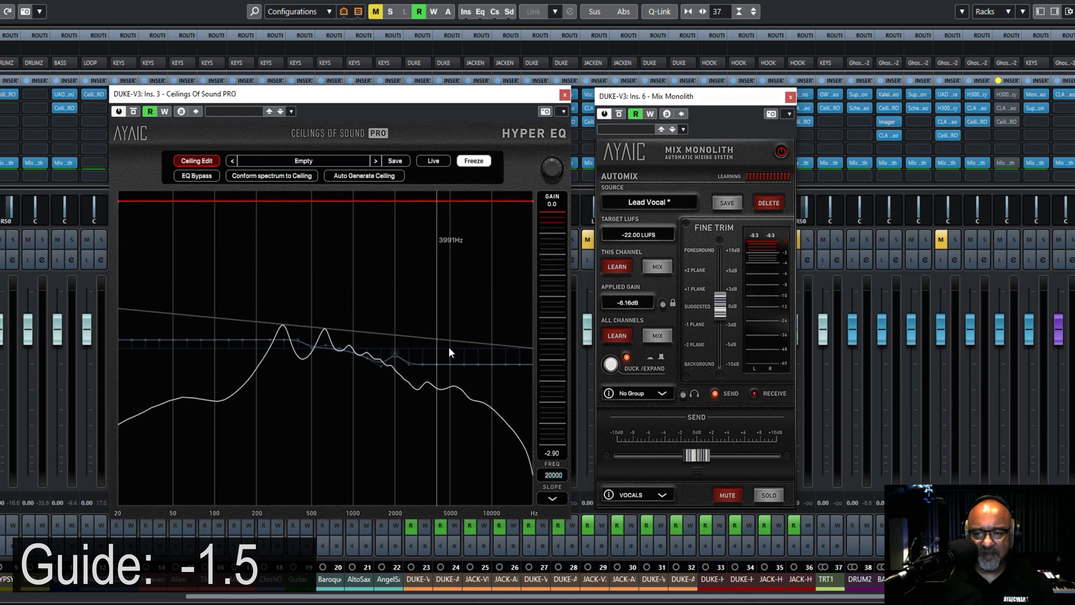
{"action": "left_click", "coordinate": [193, 162]}
{"action": "left_click_drag", "start_coordinate": [297, 324], "coordinate": [118, 393]}
{"action": "left_click", "coordinate": [228, 339]}
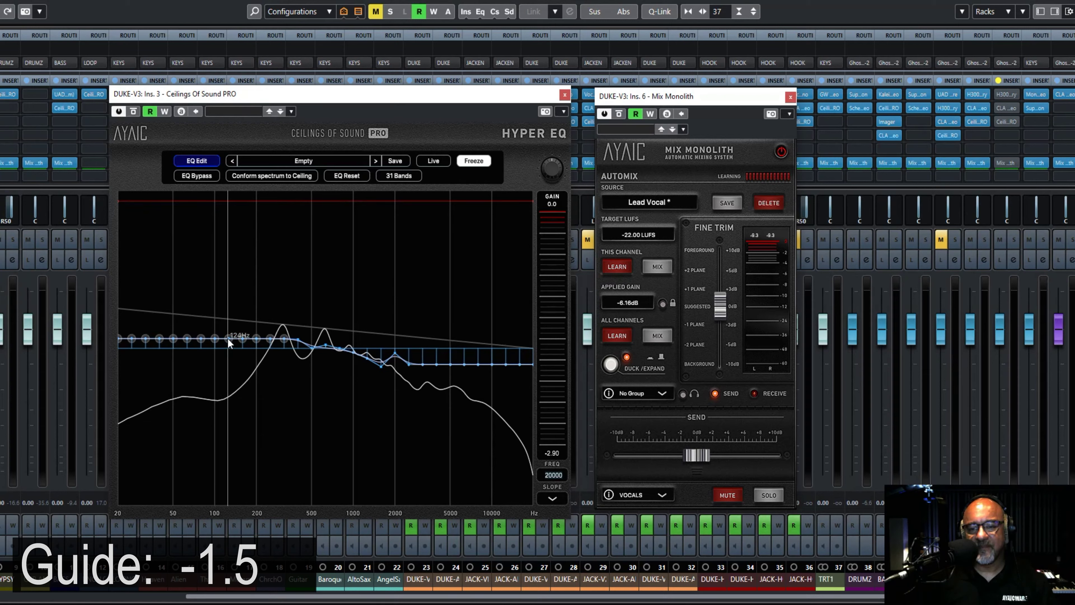
Step: Set the slope guide to Brown and raise the EQ bands above about 2.5 kHz so the high end reaches it
{"action": "left_click", "coordinate": [211, 161]}
{"action": "left_click", "coordinate": [553, 498]}
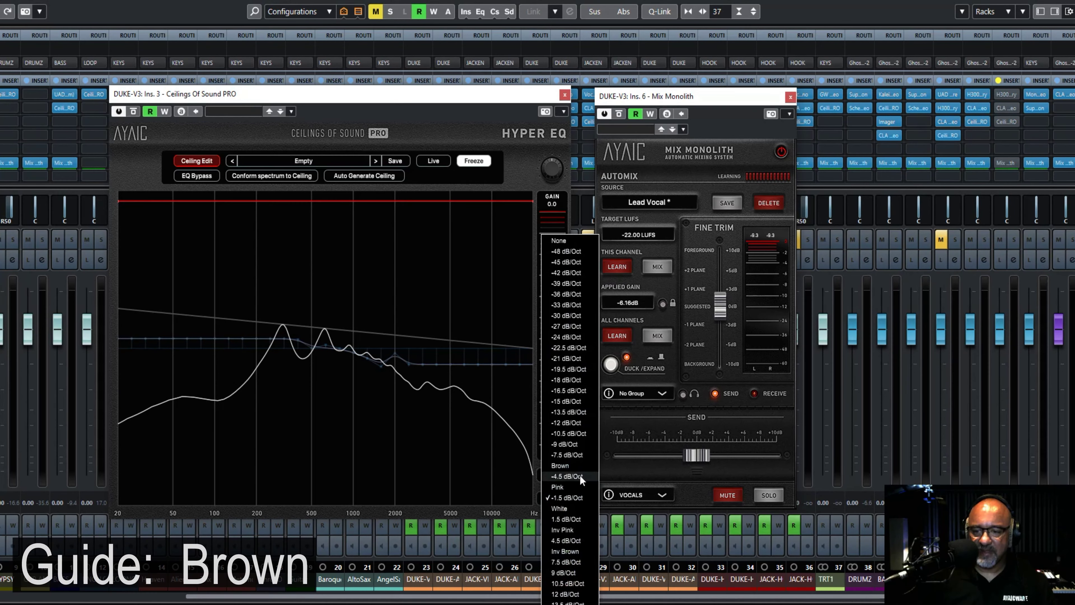
{"action": "left_click", "coordinate": [561, 465]}
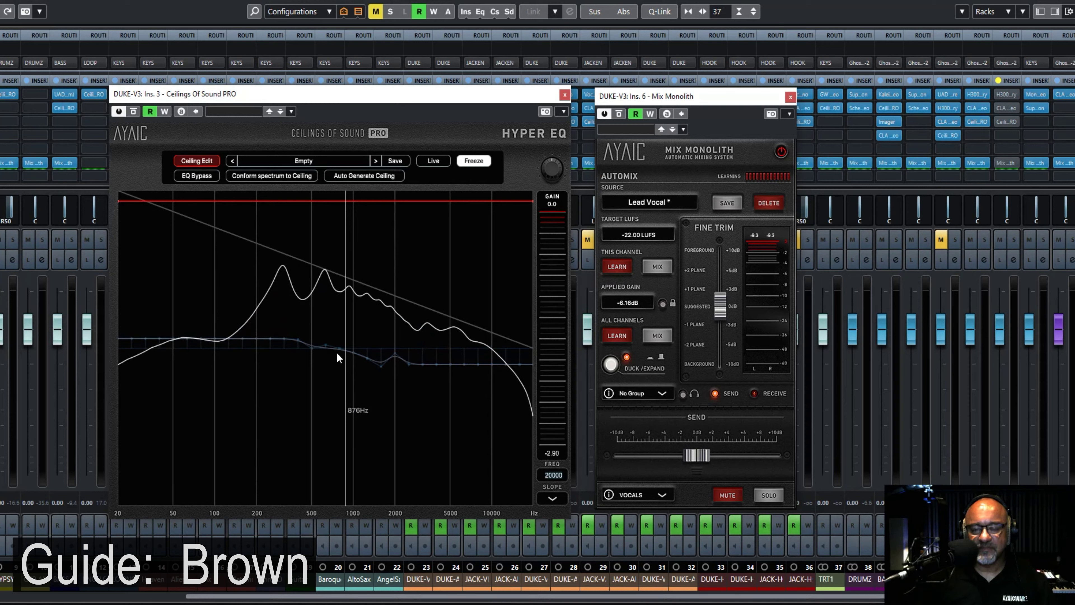
{"action": "left_click", "coordinate": [215, 163]}
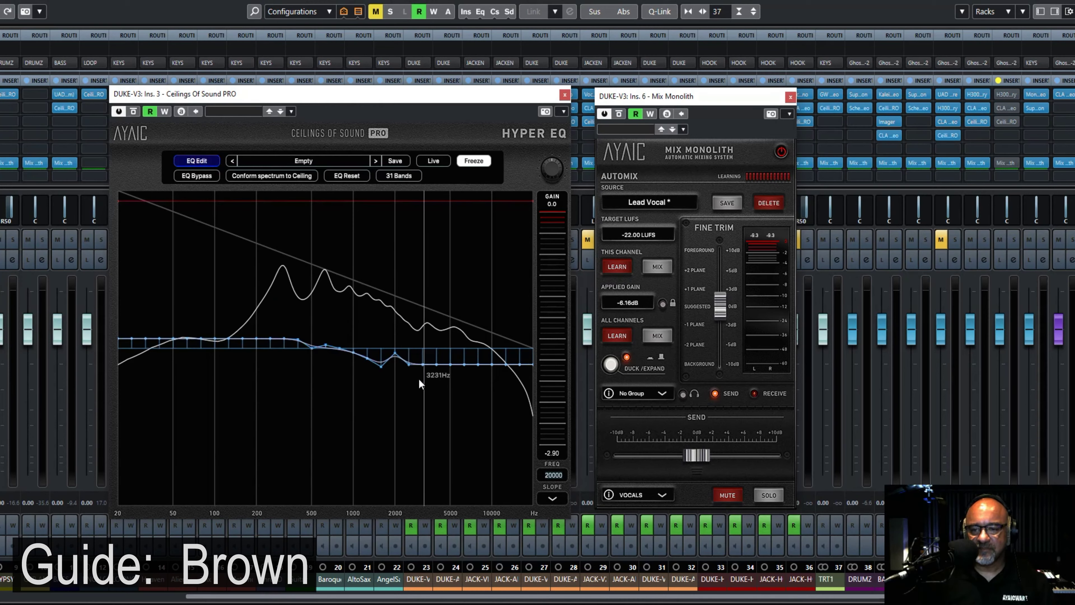
{"action": "left_click_drag", "start_coordinate": [412, 374], "coordinate": [608, 343]}
{"action": "left_click_drag", "start_coordinate": [477, 363], "coordinate": [483, 342]}
{"action": "left_click", "coordinate": [442, 381]}
{"action": "left_click_drag", "start_coordinate": [409, 360], "coordinate": [409, 350]}
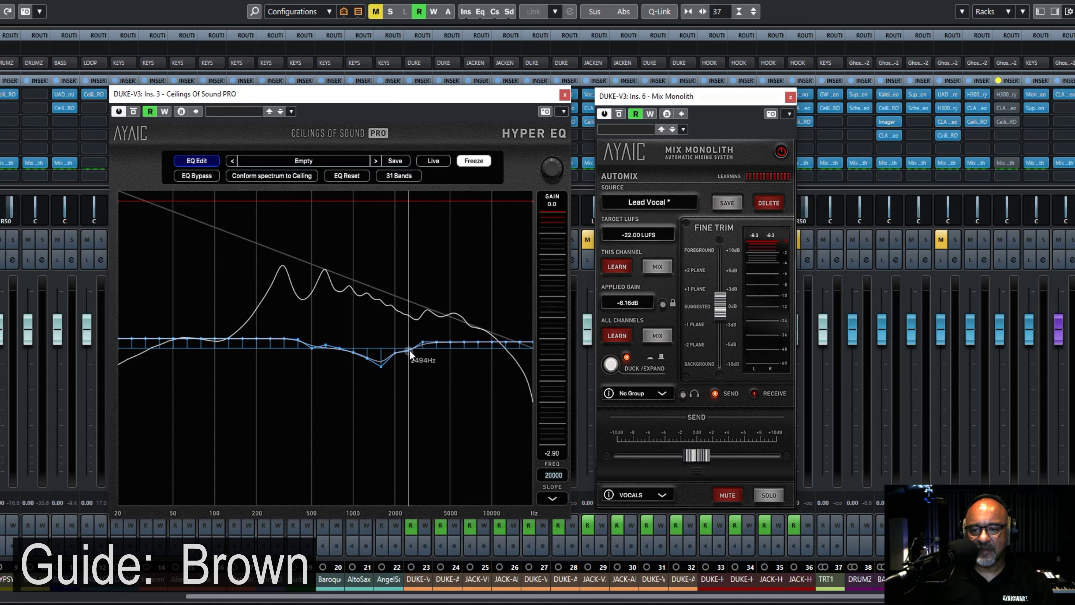
{"action": "left_click", "coordinate": [423, 344]}
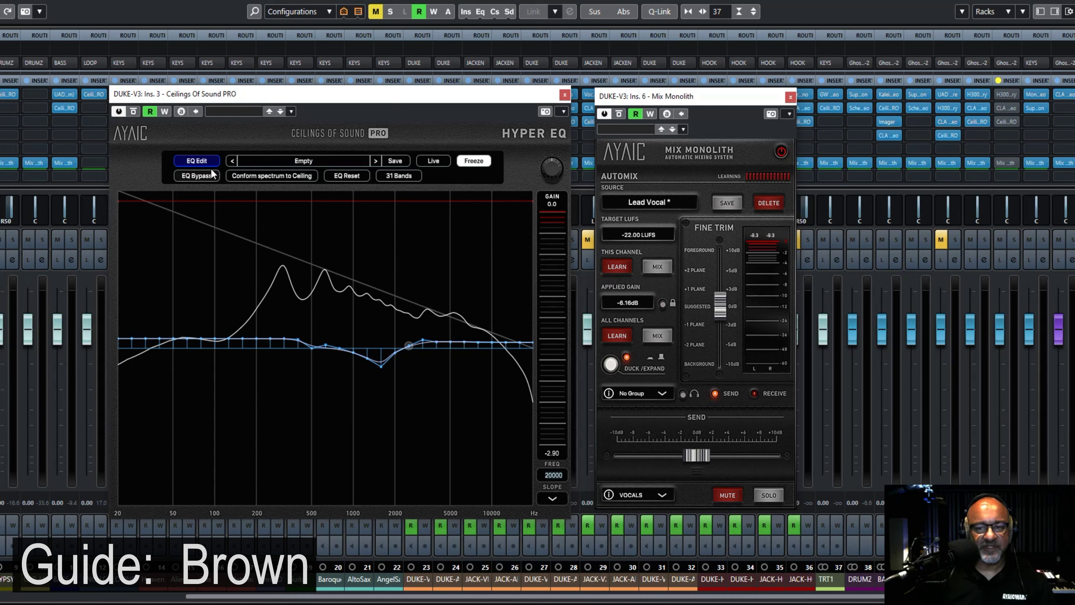
Step: Set the slope guide to -9 dB/Oct and check the EQ-shaped midrange against it
{"action": "left_click", "coordinate": [201, 158]}
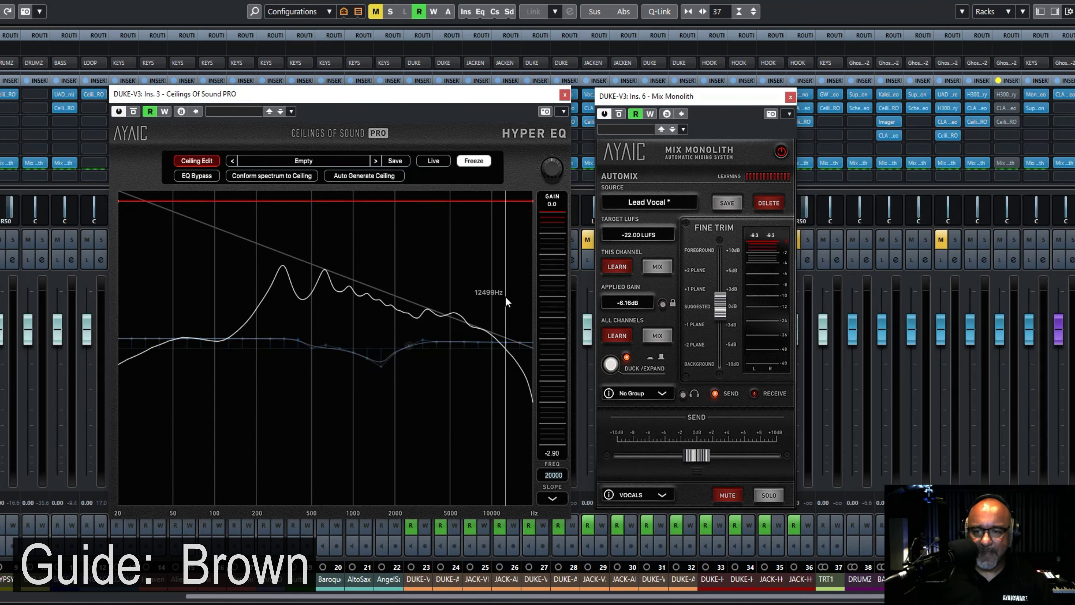
{"action": "left_click", "coordinate": [562, 502]}
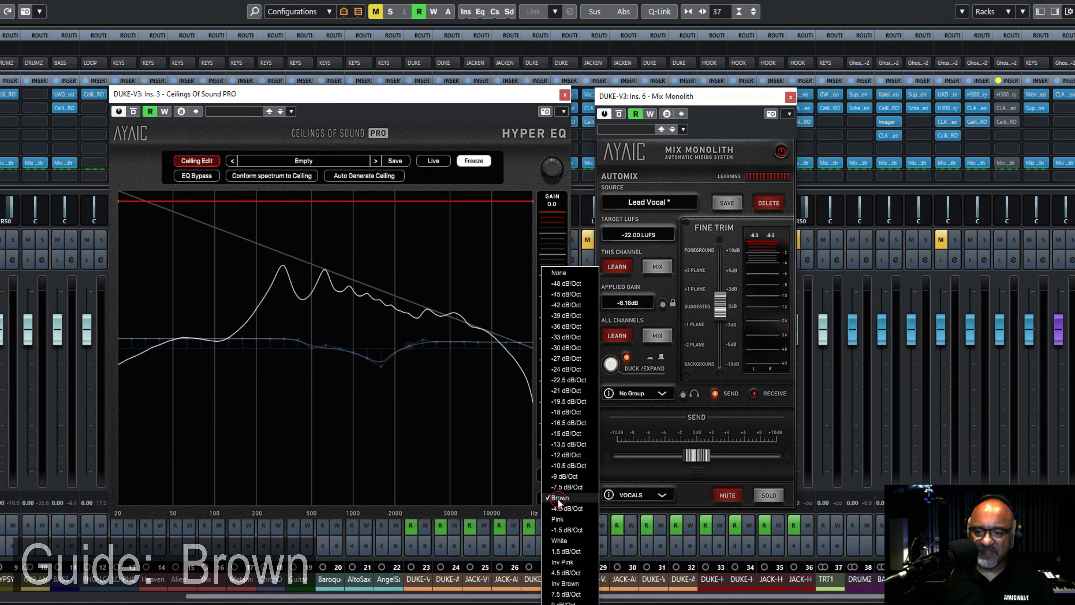
{"action": "left_click", "coordinate": [568, 475]}
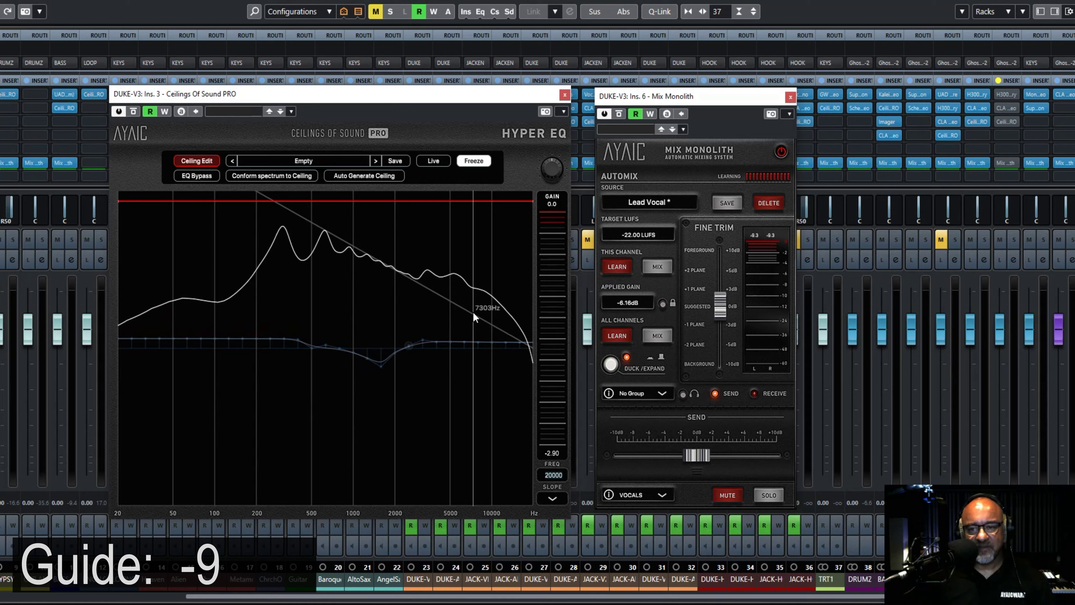
{"action": "left_click", "coordinate": [211, 161]}
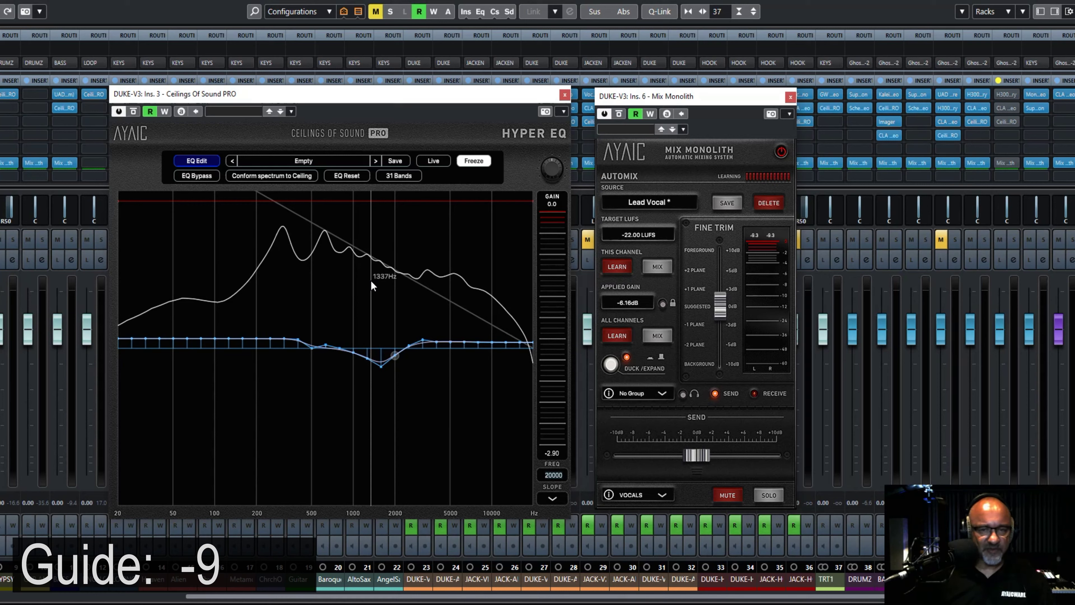
{"action": "left_click", "coordinate": [199, 161]}
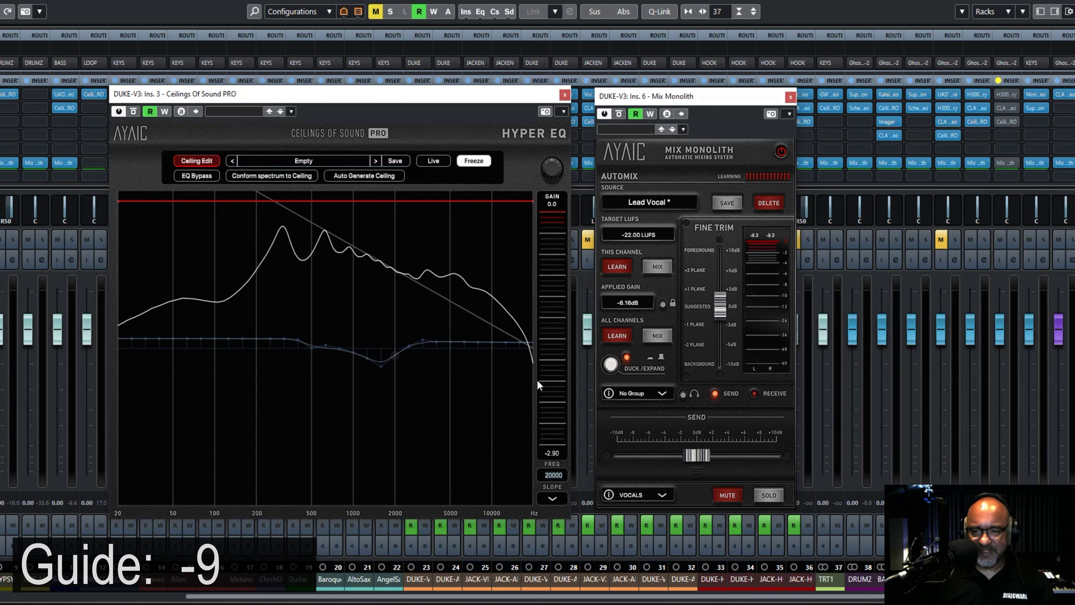
Step: Set the slope guide to -4.5 dB/Oct and slightly lower the EQ bands around 5 kHz to fit it
{"action": "left_click", "coordinate": [553, 498]}
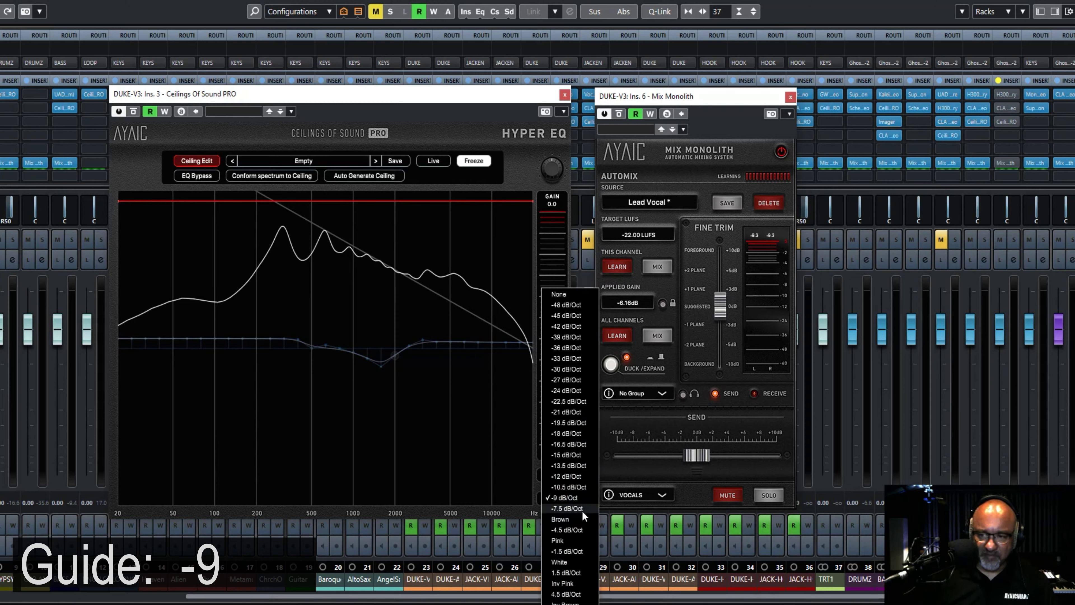
{"action": "left_click", "coordinate": [566, 528]}
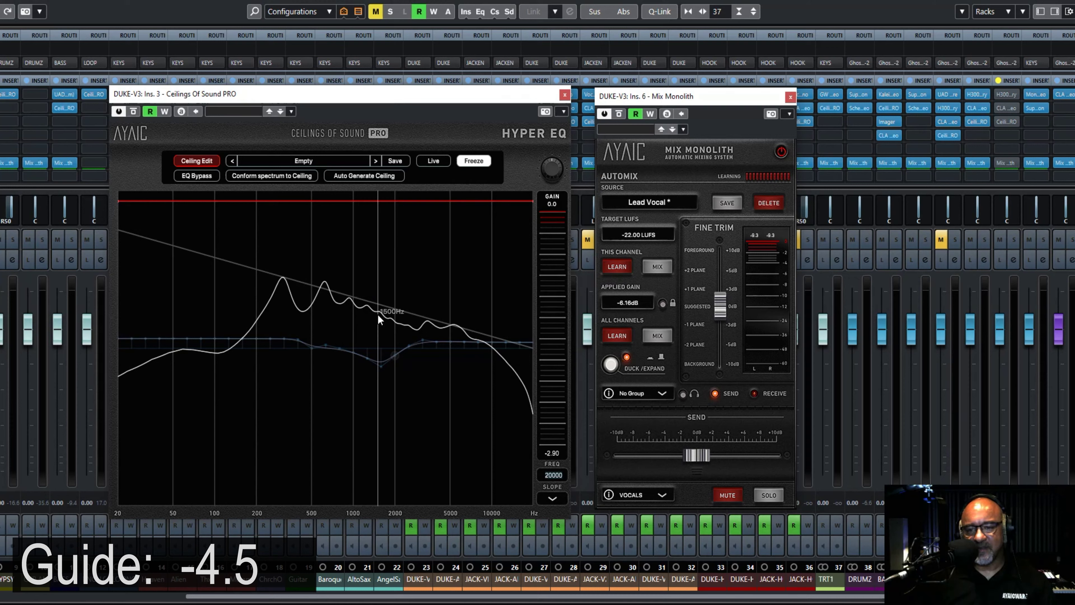
{"action": "left_click", "coordinate": [183, 166]}
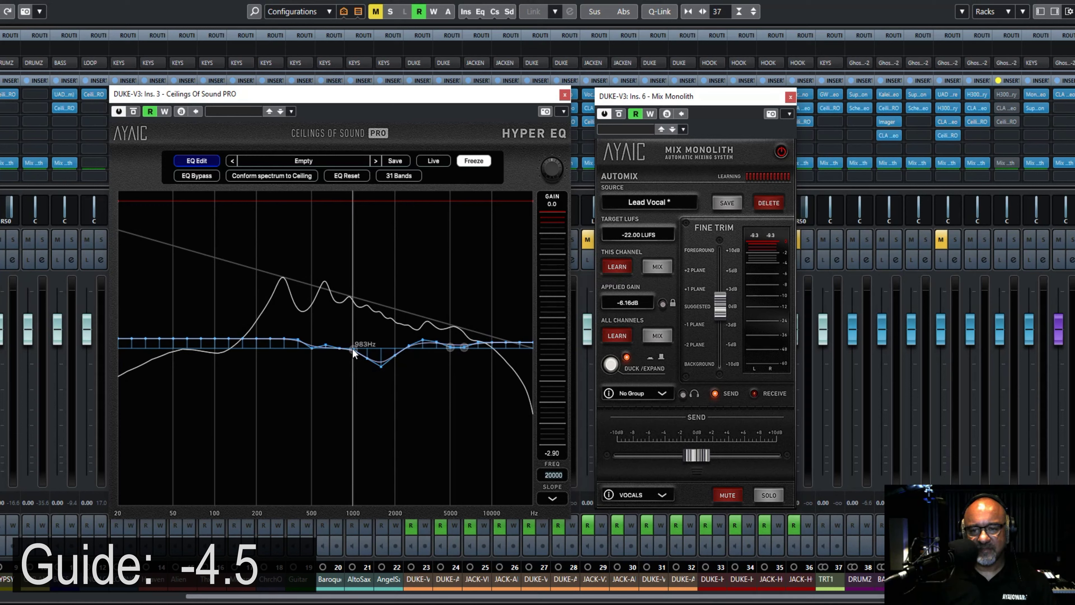
Step: Return the slope guide to -9 dB/Oct and recheck the midrange EQ bands against it
{"action": "left_click", "coordinate": [552, 498]}
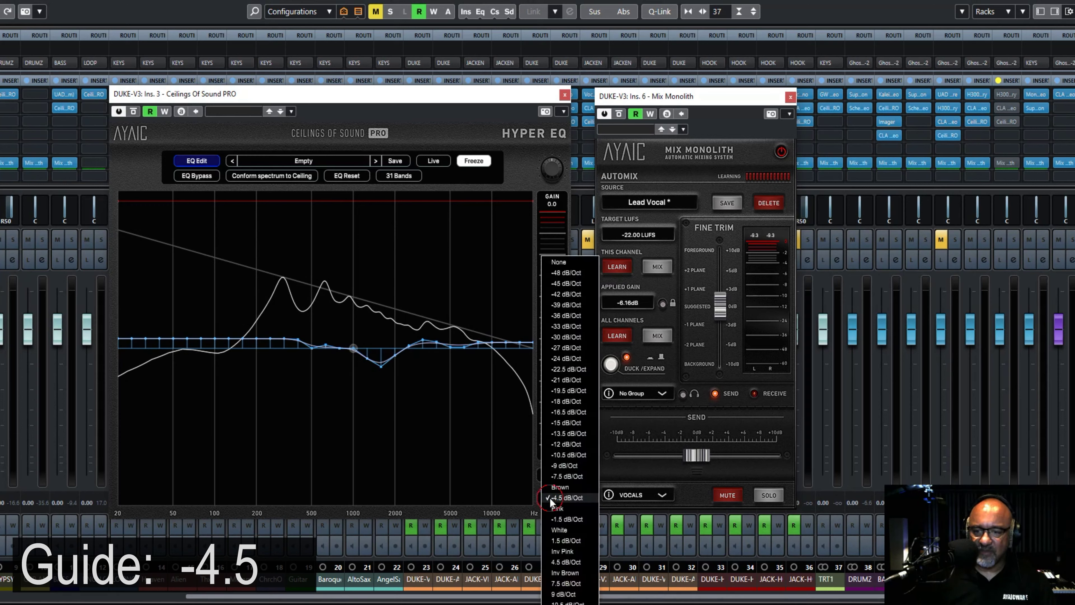
{"action": "left_click", "coordinate": [570, 466]}
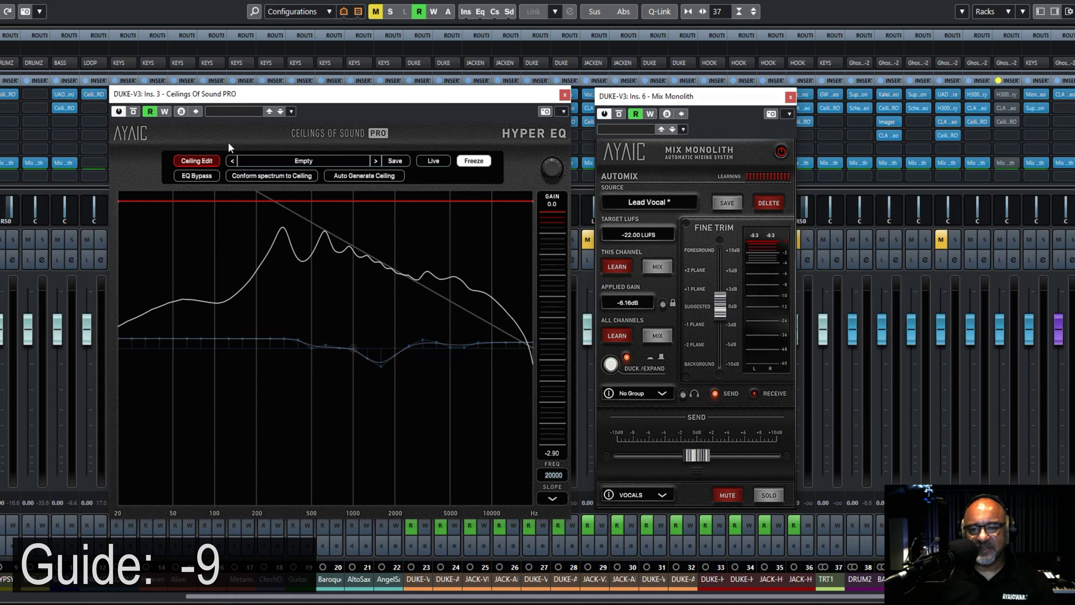
{"action": "left_click", "coordinate": [196, 160]}
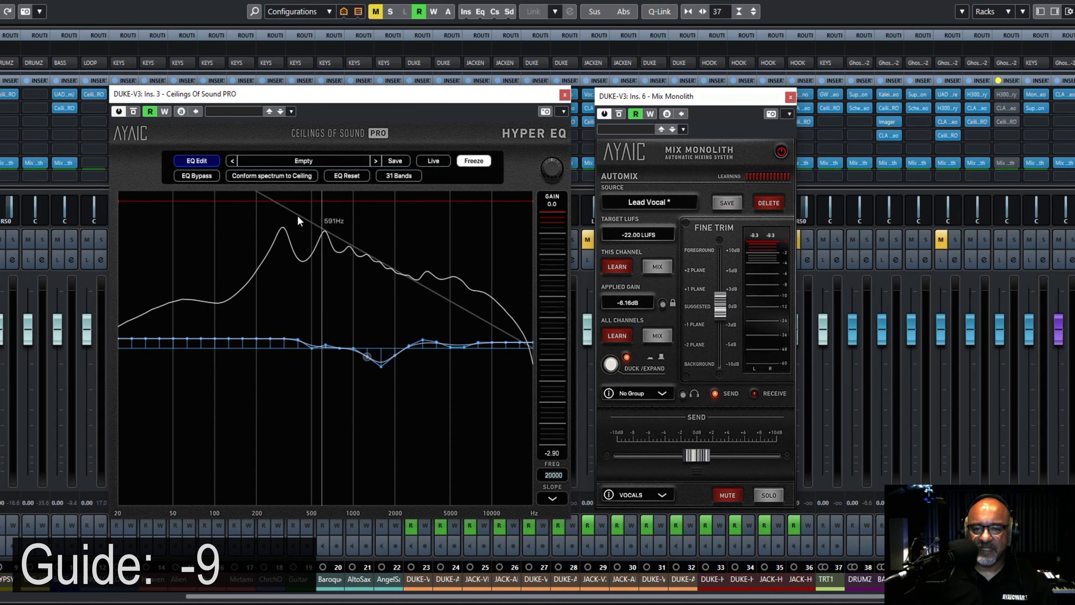
{"action": "left_click", "coordinate": [187, 158]}
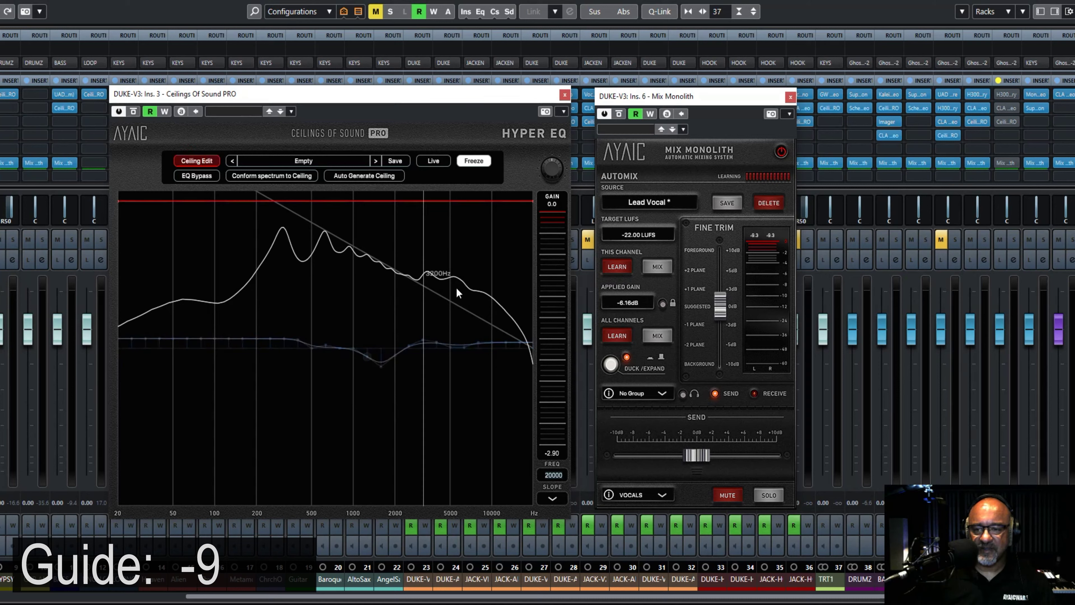
Step: Set the slope guide to 18 dB/Oct with its reference frequency at 40 Hz
{"action": "left_click", "coordinate": [557, 498]}
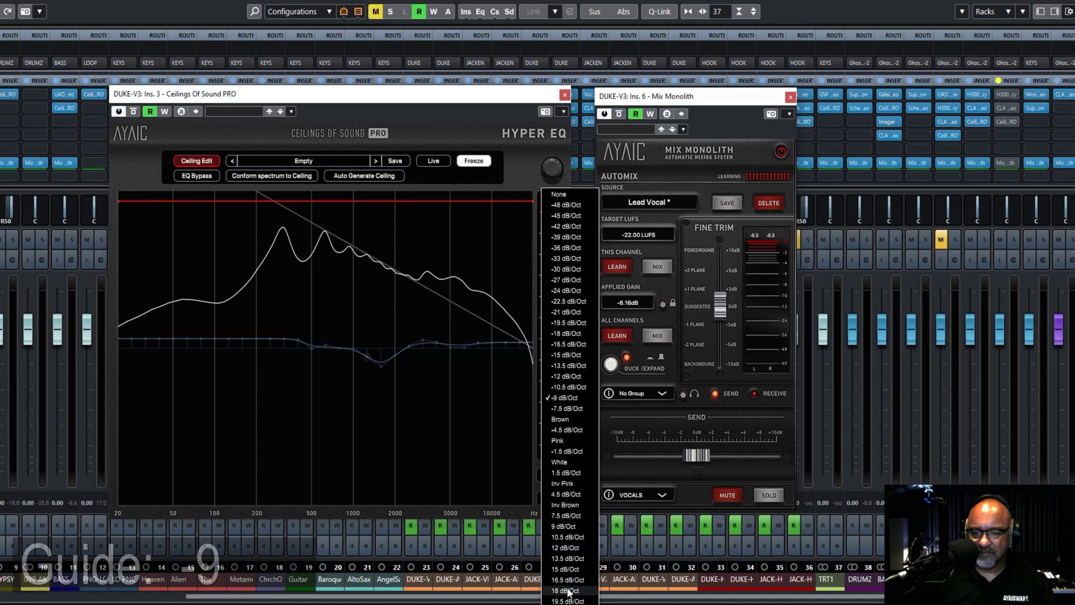
{"action": "left_click", "coordinate": [567, 588]}
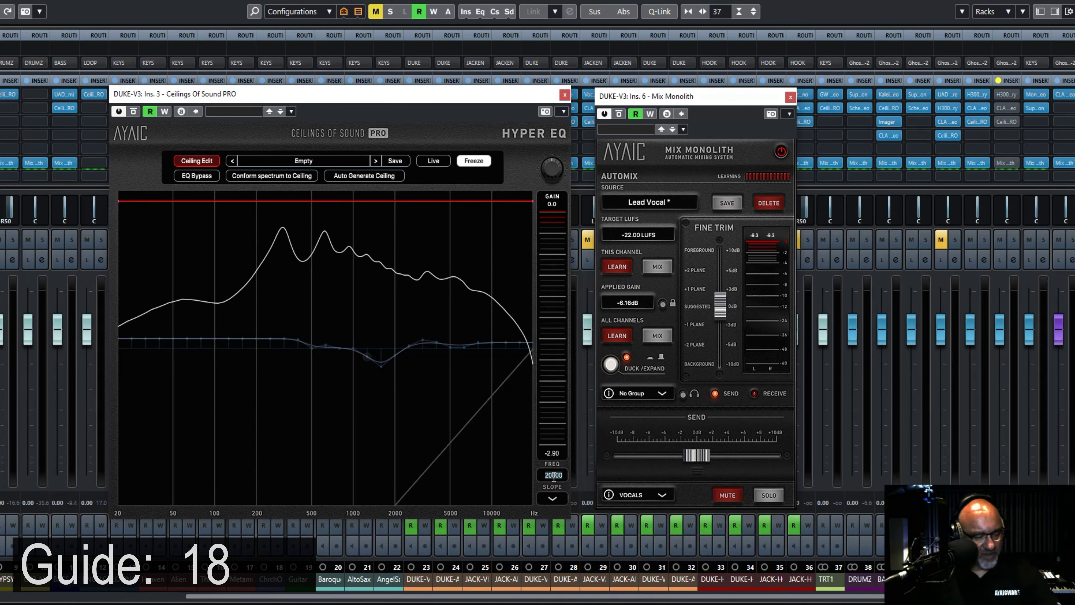
{"action": "type", "text": "40"}
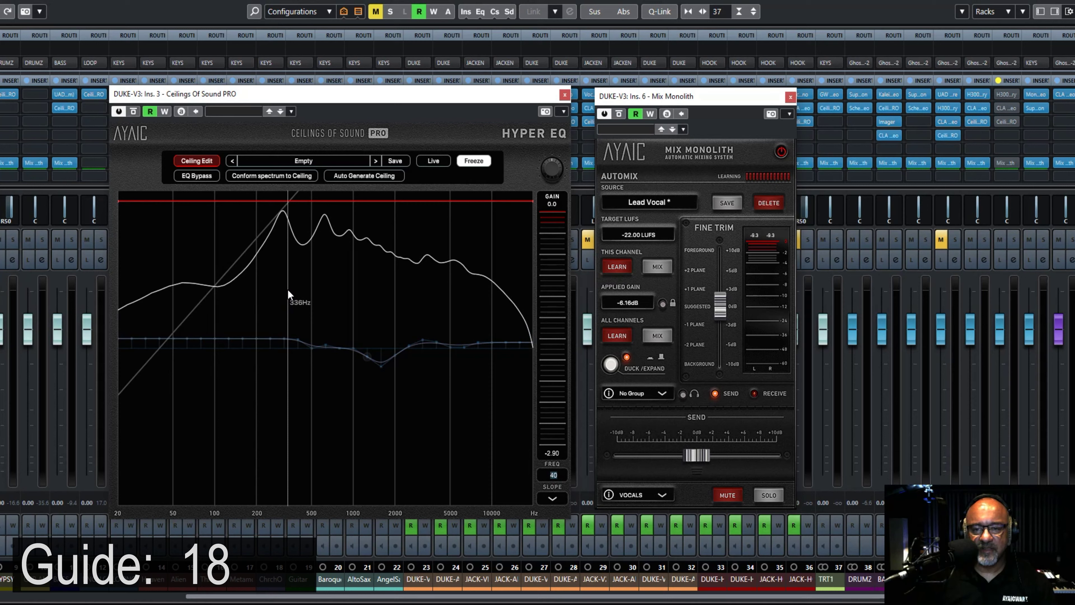
Step: Pull down the EQ bands below about 100 Hz so the low end rolls off along the 18 dB/Oct guide
{"action": "left_click", "coordinate": [197, 160]}
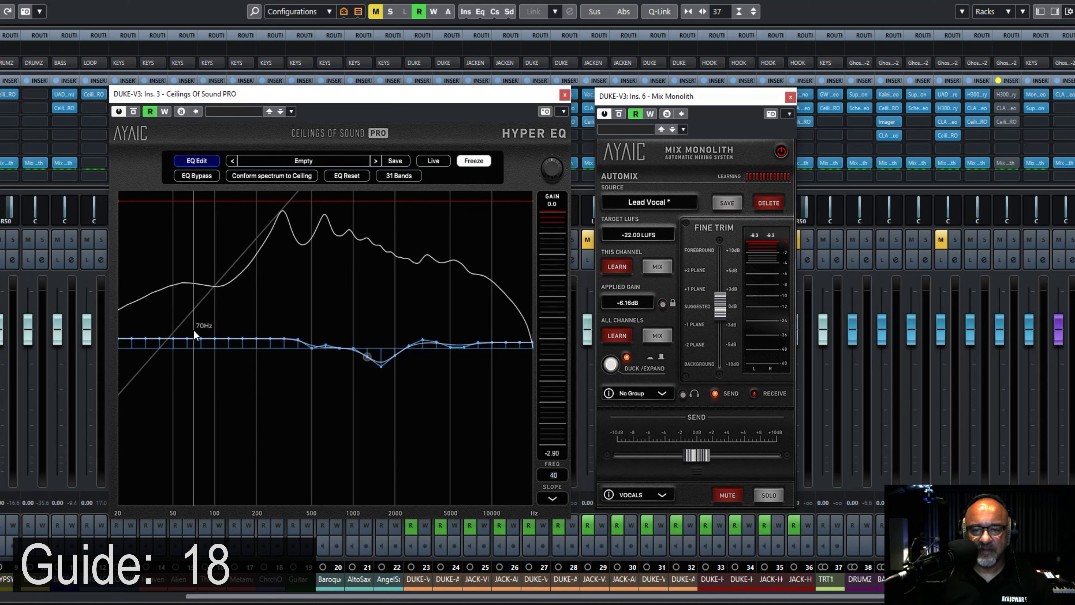
{"action": "left_click_drag", "start_coordinate": [191, 329], "coordinate": [119, 403]}
{"action": "left_click_drag", "start_coordinate": [173, 339], "coordinate": [193, 417]}
{"action": "left_click_drag", "start_coordinate": [204, 341], "coordinate": [215, 382]}
{"action": "left_click", "coordinate": [214, 342]}
{"action": "left_click_drag", "start_coordinate": [214, 344], "coordinate": [199, 379]}
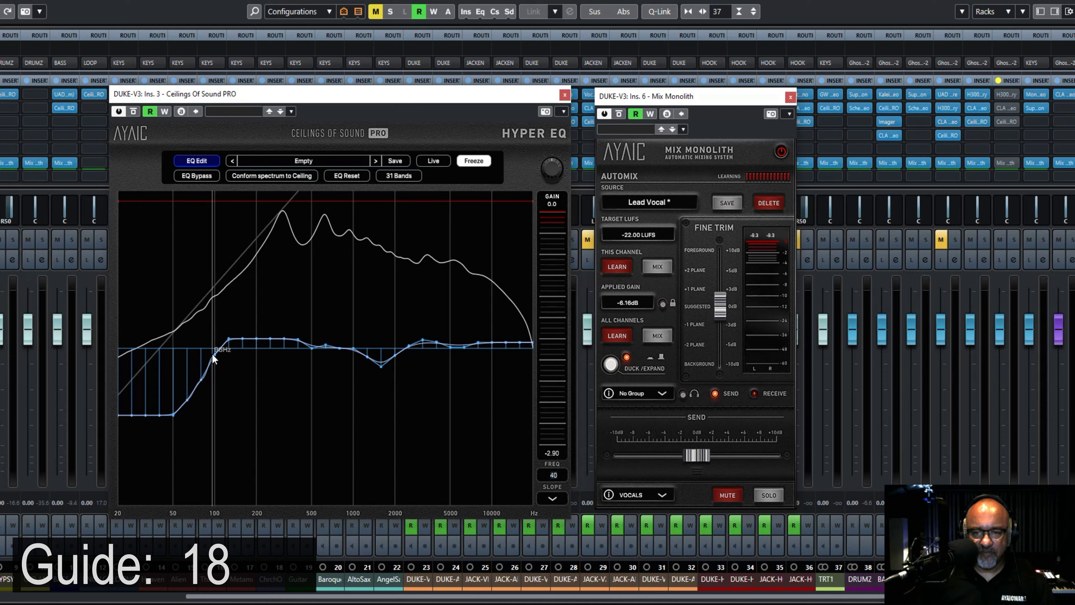
Step: Fine-tune the EQ bands between about 50 and 125 Hz to smooth the low-end roll-off
{"action": "left_click", "coordinate": [227, 338]}
{"action": "left_click_drag", "start_coordinate": [226, 337], "coordinate": [203, 382]}
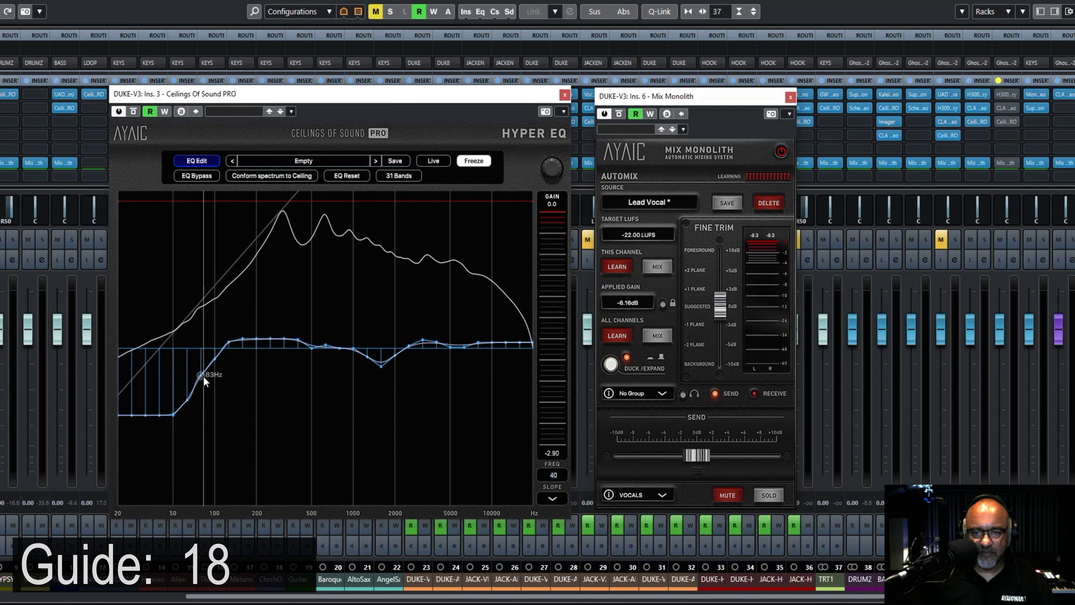
{"action": "left_click", "coordinate": [215, 360]}
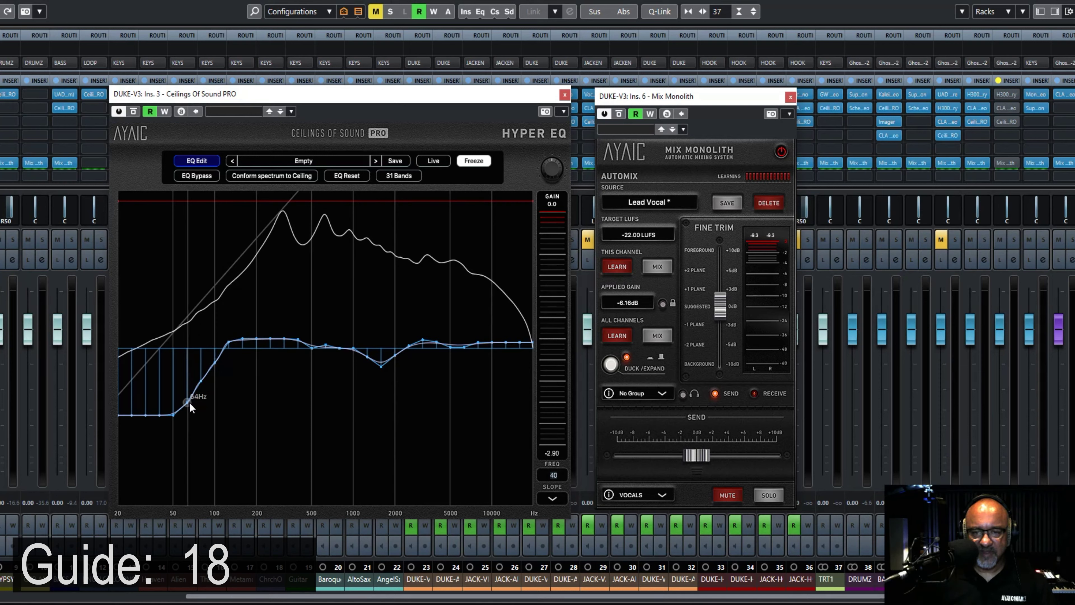
{"action": "left_click", "coordinate": [173, 415]}
{"action": "left_click_drag", "start_coordinate": [174, 416], "coordinate": [174, 418]}
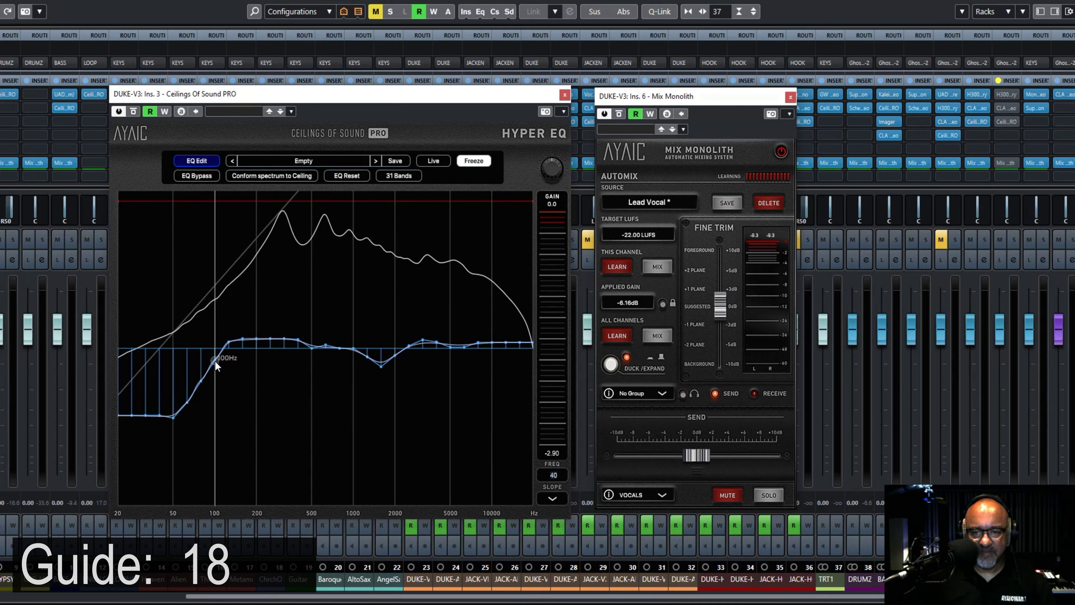
{"action": "left_click", "coordinate": [229, 345]}
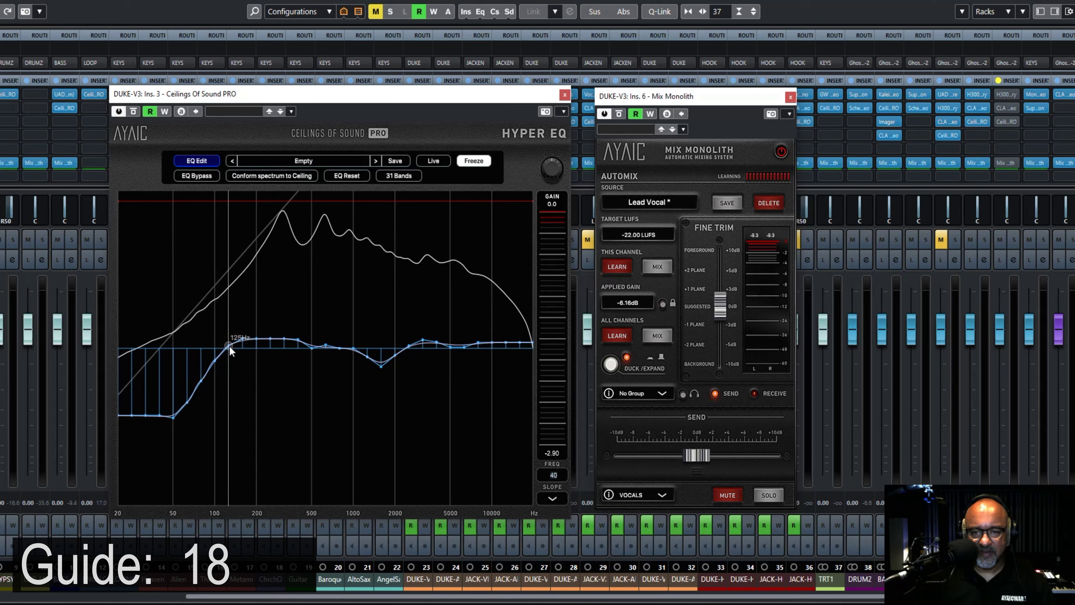
{"action": "left_click", "coordinate": [202, 379]}
{"action": "left_click_drag", "start_coordinate": [202, 380], "coordinate": [202, 382]}
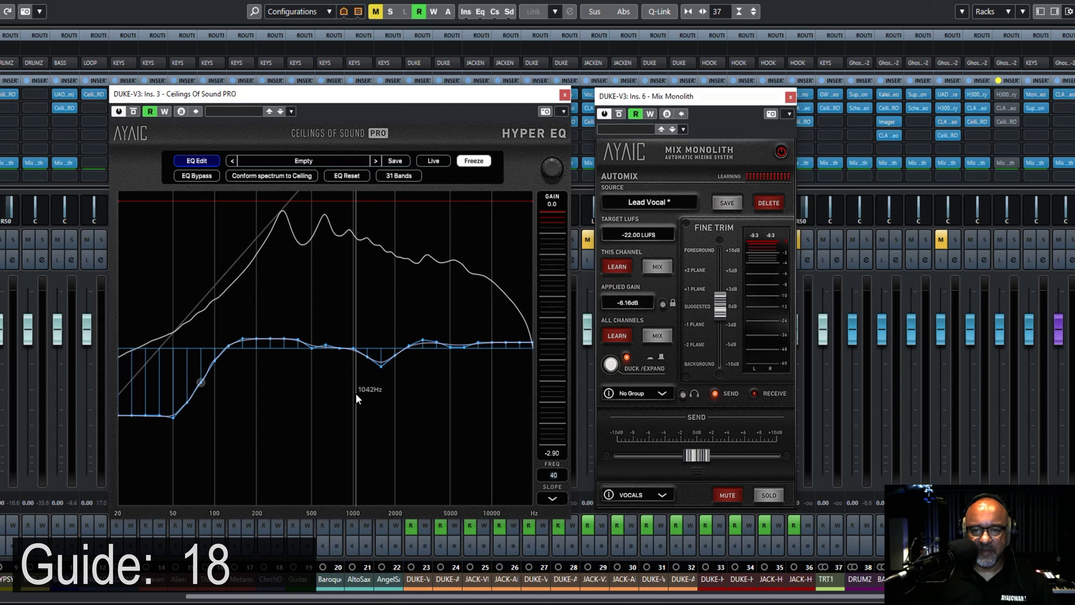
Step: Set the slope guide to 15 dB/Oct and lower the EQ bands up to about 40 Hz to meet it
{"action": "left_click", "coordinate": [193, 162]}
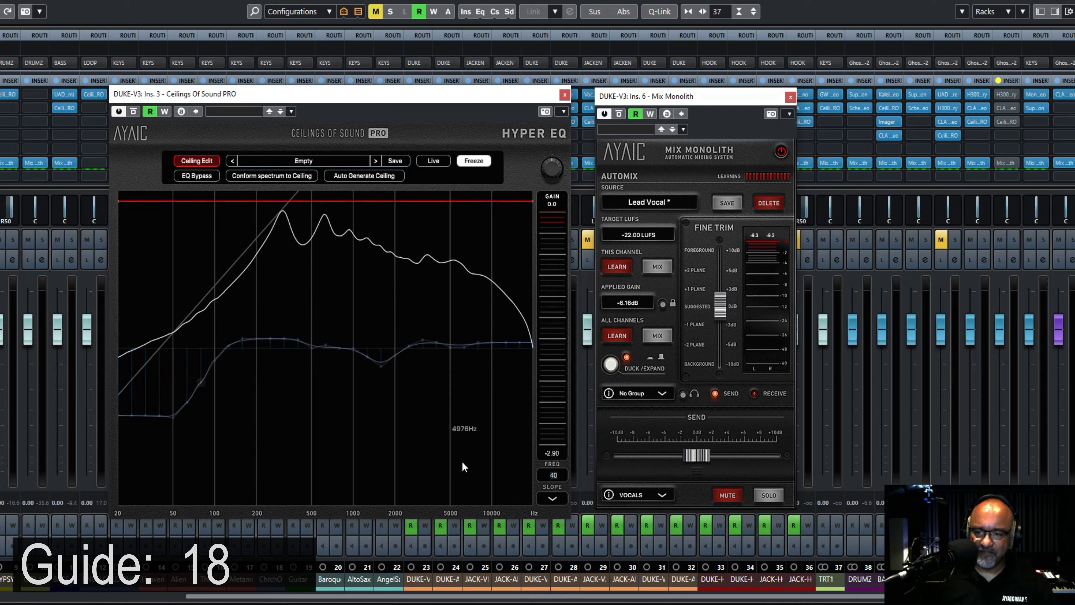
{"action": "left_click", "coordinate": [553, 498]}
{"action": "left_click", "coordinate": [567, 477]}
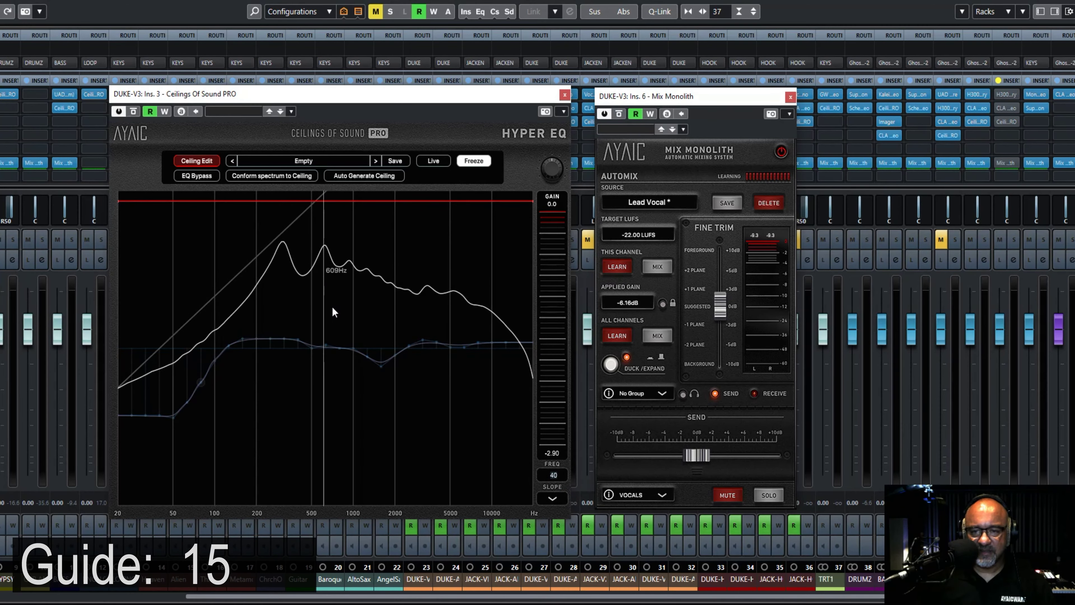
{"action": "left_click", "coordinate": [197, 160]}
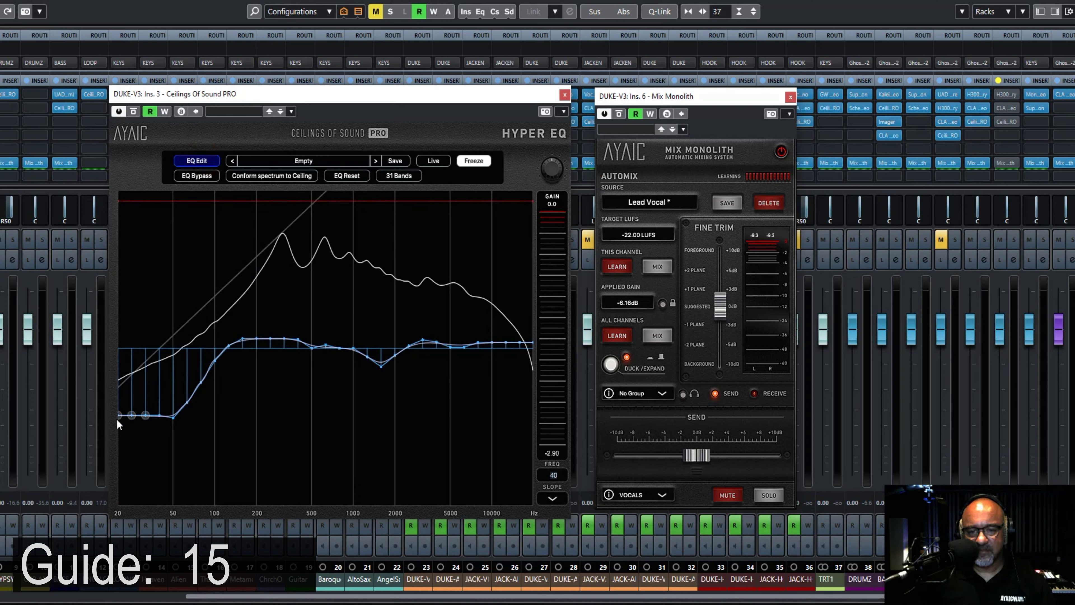
{"action": "left_click_drag", "start_coordinate": [131, 415], "coordinate": [159, 425]}
Step: Return the slope guide to 18 dB/Oct, check the low-end EQ roll-off against it, and shift the displayed spectrum down
{"action": "left_click", "coordinate": [196, 160]}
{"action": "left_click", "coordinate": [560, 502]}
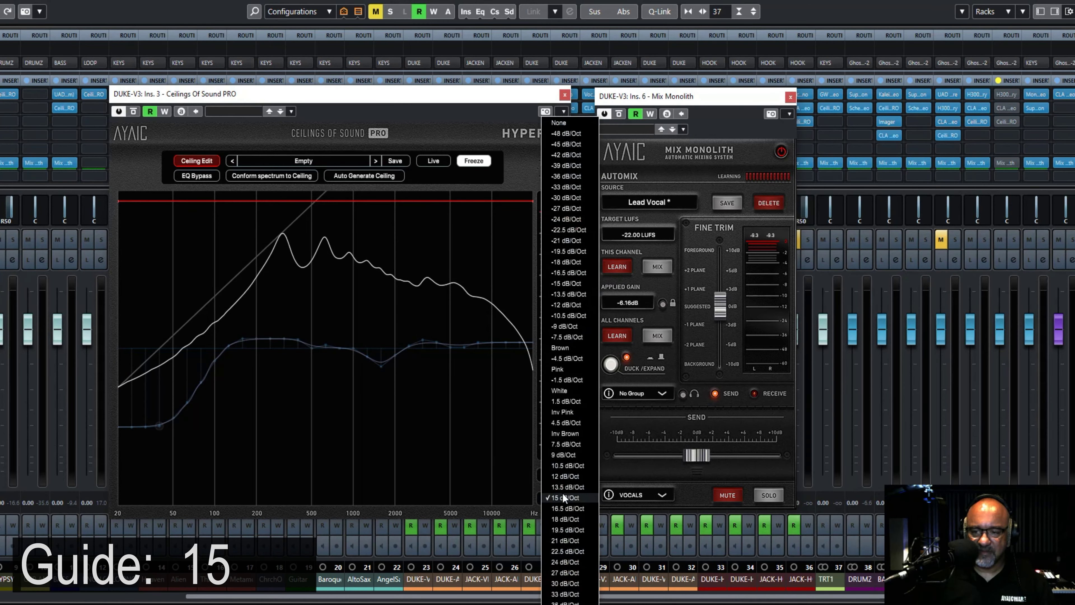
{"action": "left_click", "coordinate": [562, 524]}
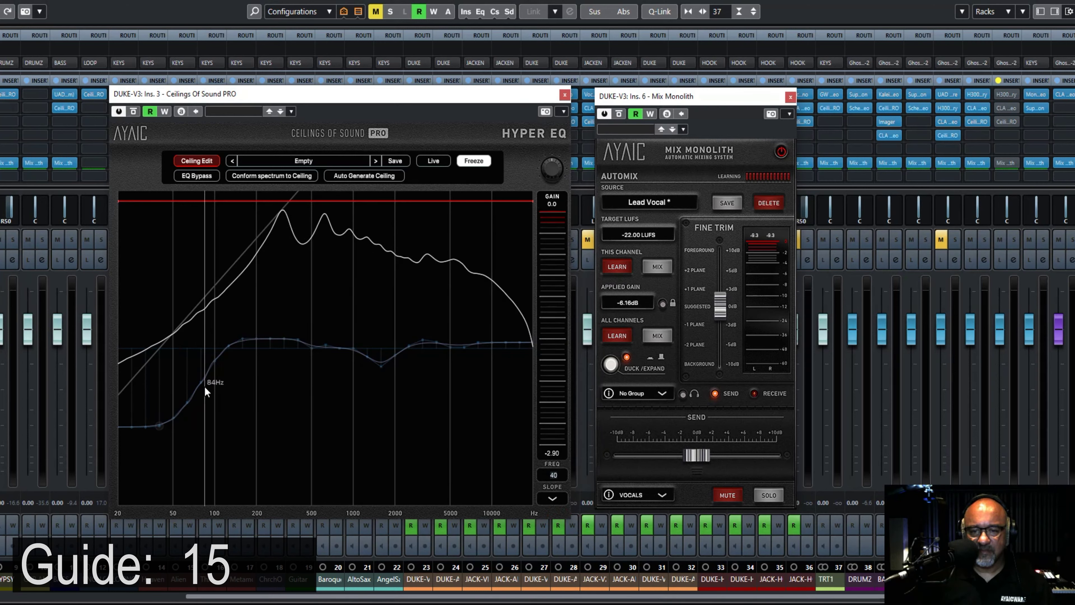
{"action": "left_click", "coordinate": [193, 160]}
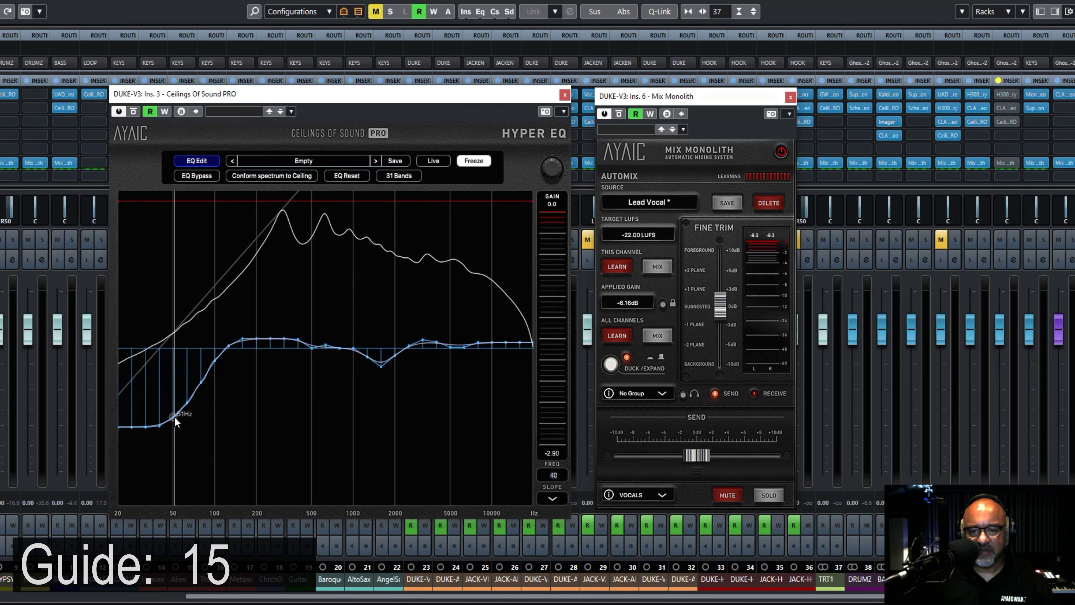
{"action": "left_click", "coordinate": [192, 161]}
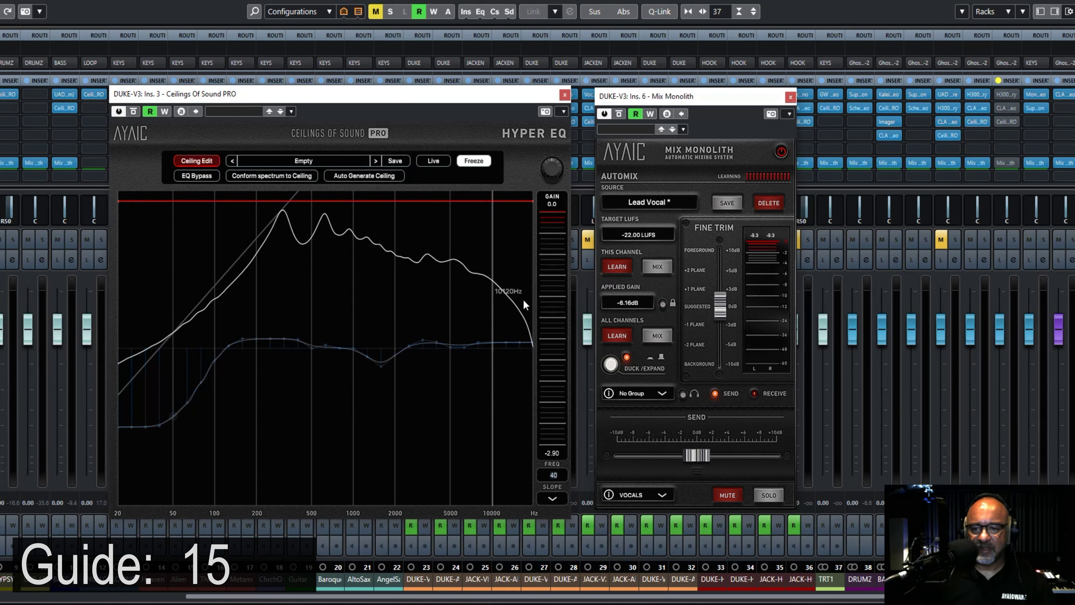
{"action": "left_click_drag", "start_coordinate": [374, 295], "coordinate": [366, 351]}
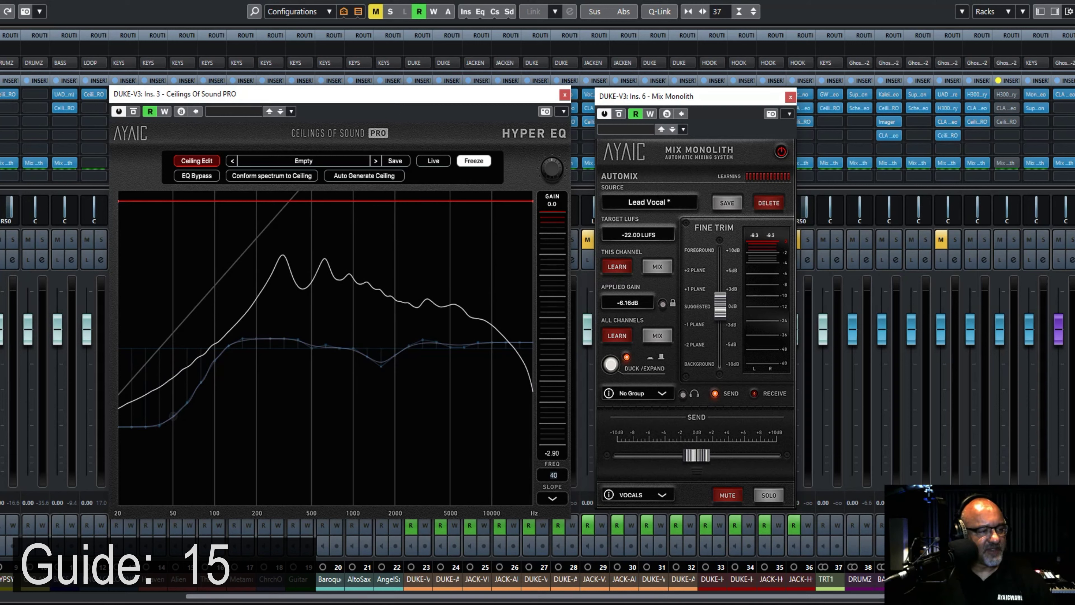
Step: Play the song with the plugin windows spread apart and compare the DUKE vocal with its EQ bypassed and engaged
{"action": "key", "text": "space"}
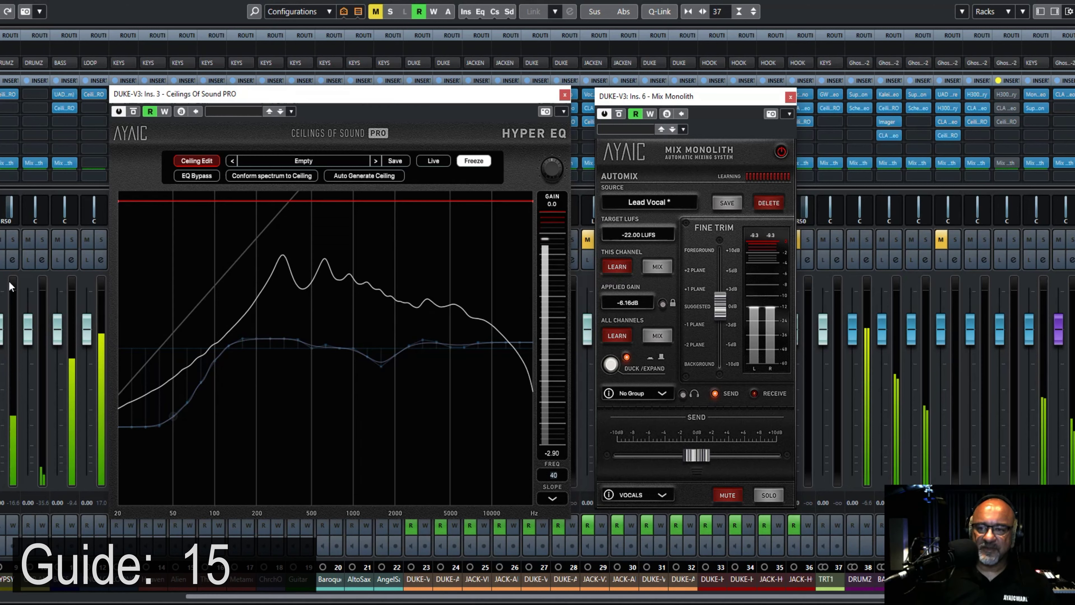
{"action": "left_click", "coordinate": [359, 97]}
{"action": "left_click_drag", "start_coordinate": [345, 98], "coordinate": [310, 91]}
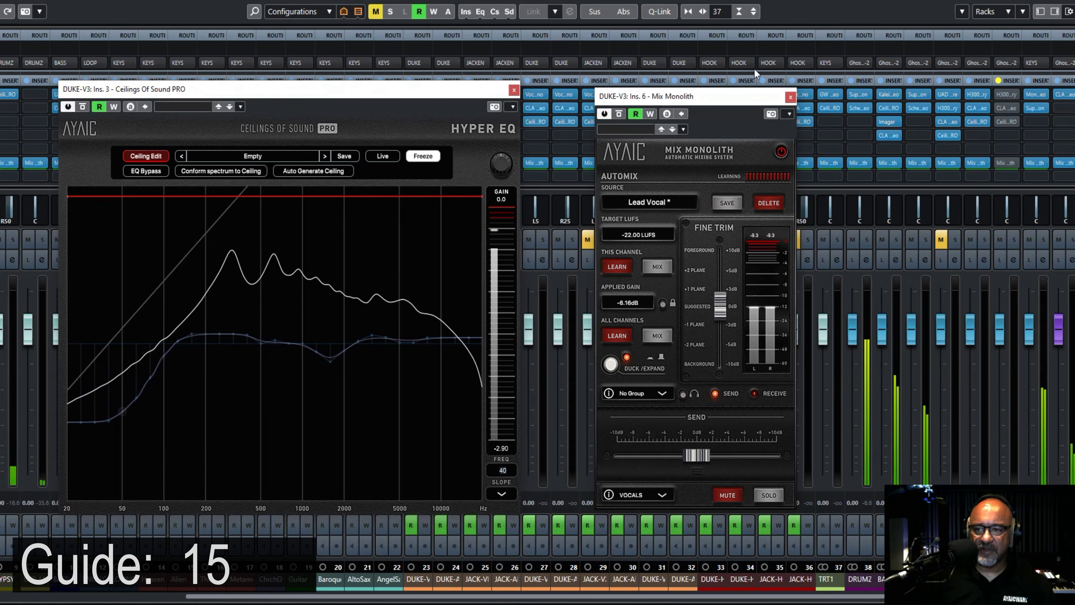
{"action": "left_click_drag", "start_coordinate": [738, 97], "coordinate": [845, 98]}
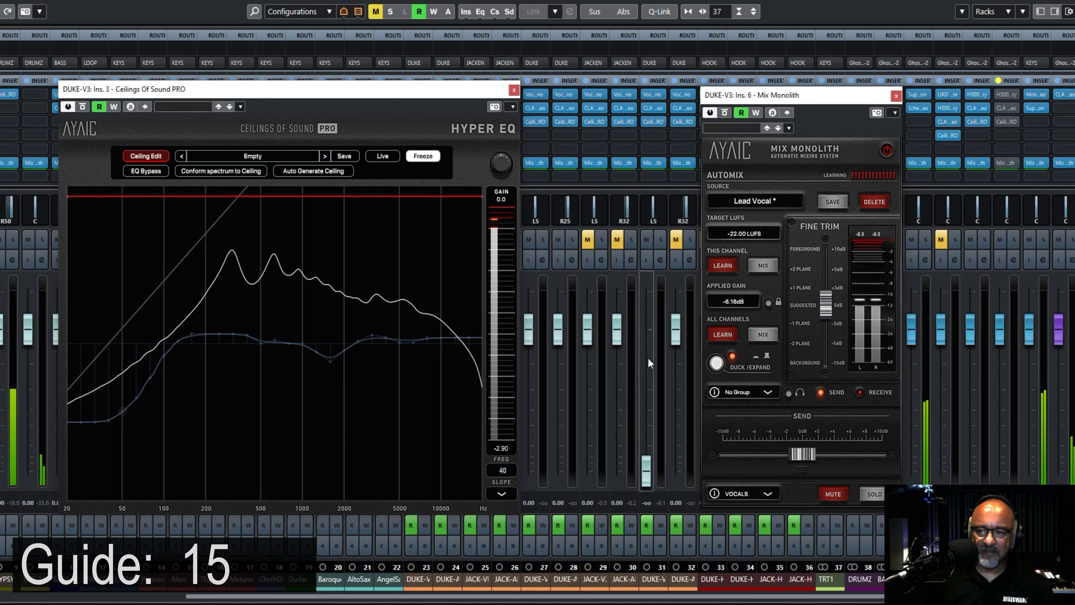
{"action": "left_click_drag", "start_coordinate": [775, 99], "coordinate": [630, 92]}
{"action": "left_click", "coordinate": [155, 171]}
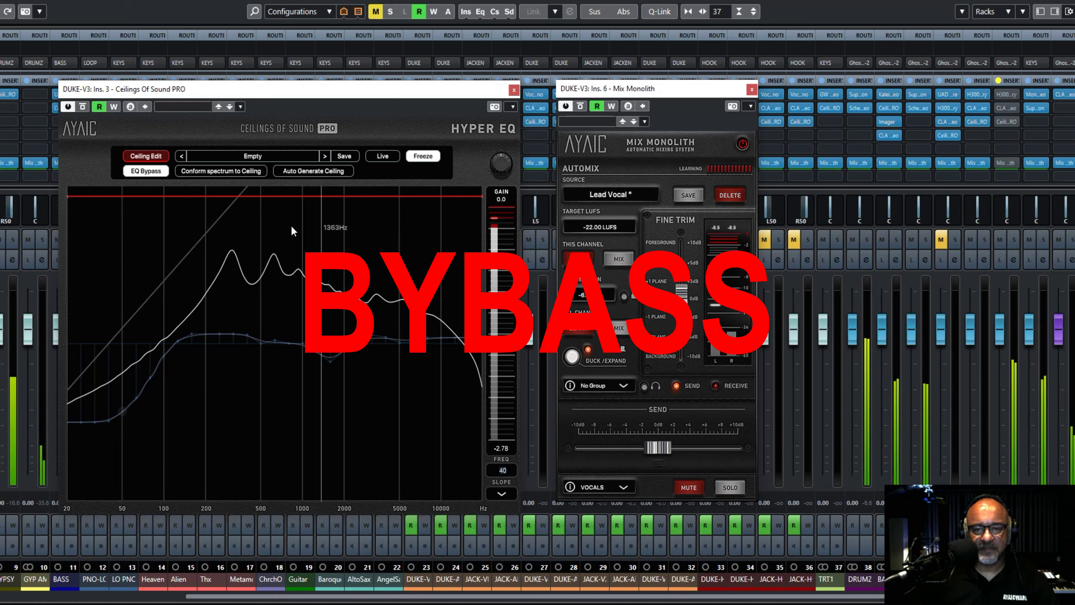
{"action": "left_click", "coordinate": [151, 171]}
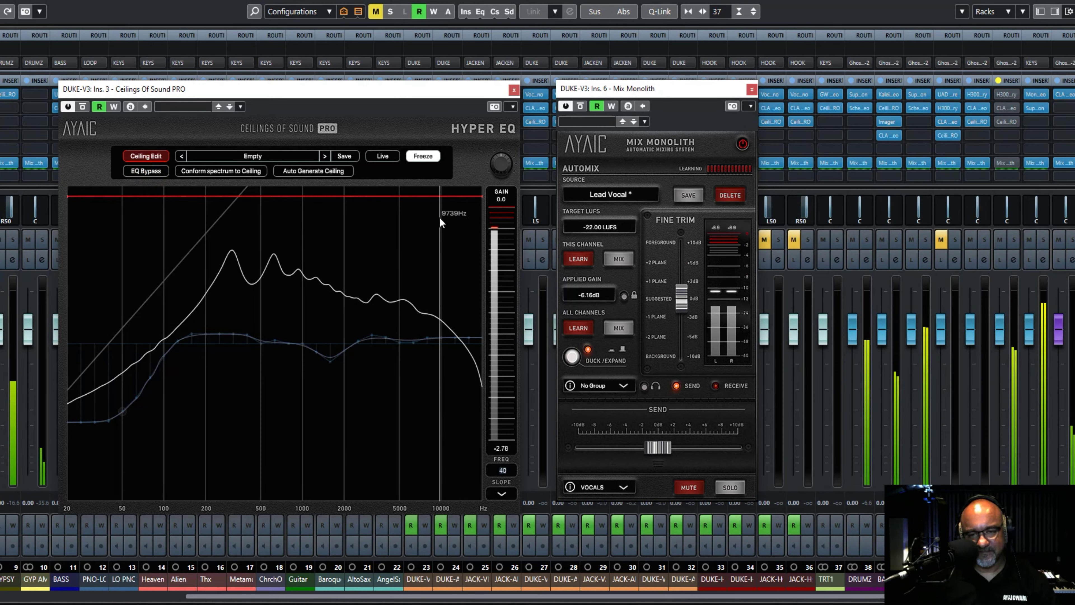
Step: Apply the Mix Monolith automix to the DUKE-V3 channel only and close both of its plugin windows
{"action": "left_click", "coordinate": [621, 259]}
{"action": "left_click", "coordinate": [514, 90]}
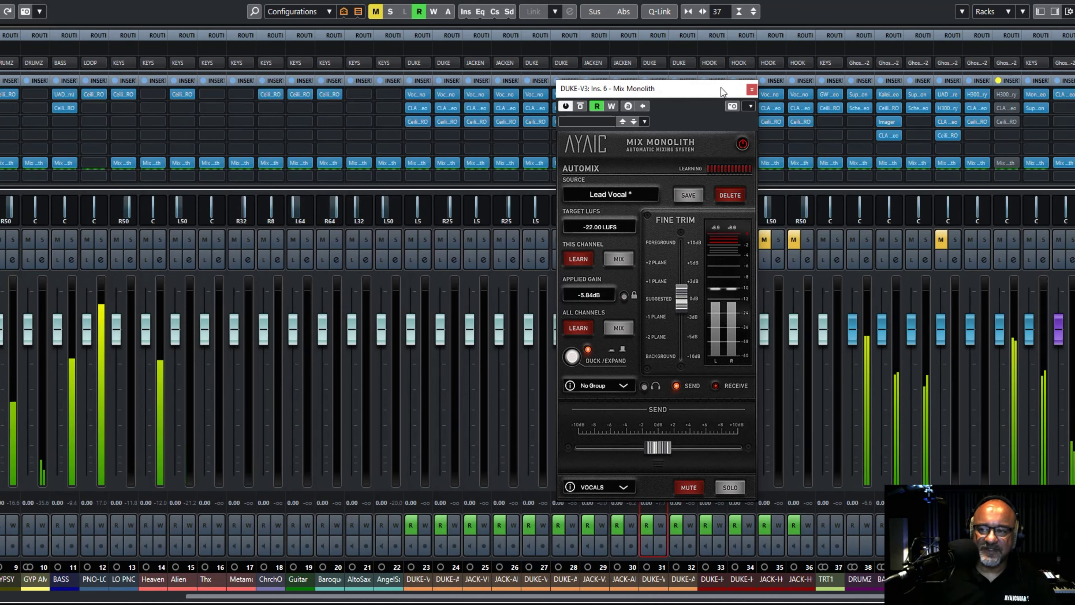
{"action": "left_click", "coordinate": [752, 89]}
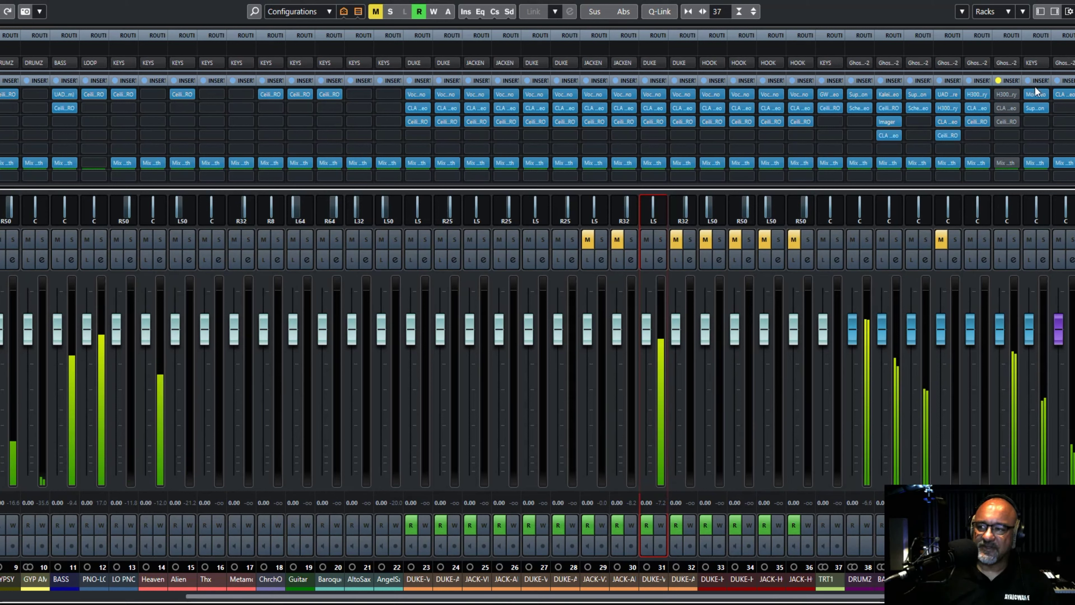
Step: Reactivate the bypassed inserts on the DUKE group channel and open its Ceilings Of Sound PRO and Mix Monolith next to each other
{"action": "left_click", "coordinate": [999, 94]}
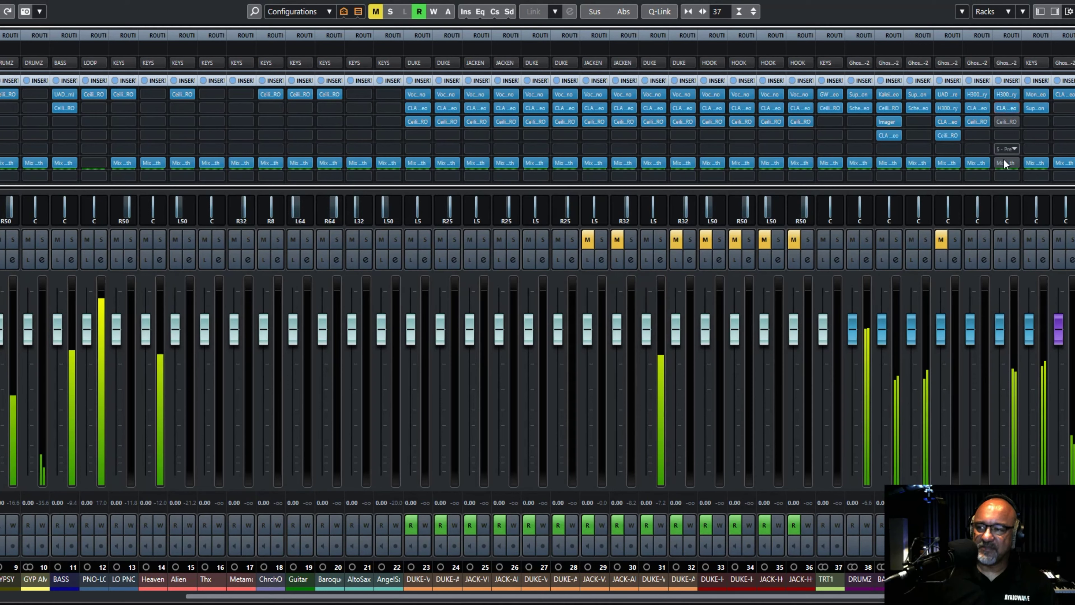
{"action": "left_click_drag", "start_coordinate": [1008, 123], "coordinate": [1009, 123]}
{"action": "left_click", "coordinate": [1007, 122]}
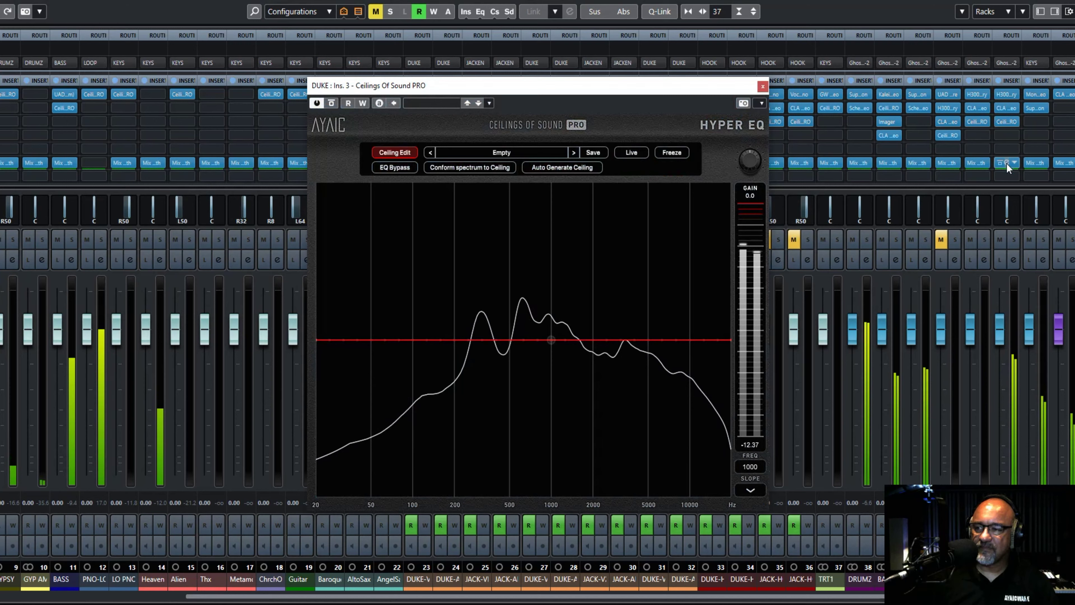
{"action": "left_click", "coordinate": [1007, 163]}
{"action": "left_click_drag", "start_coordinate": [483, 89], "coordinate": [836, 96]}
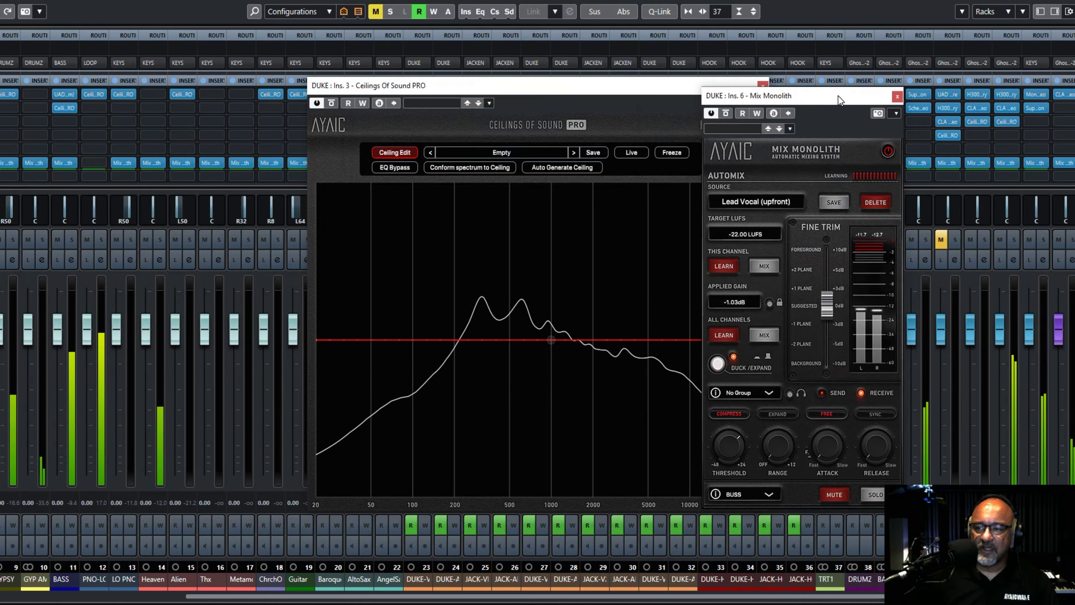
Step: Freeze the DUKE group's spectrum in silence and set a -1.5 dB/Oct slope guide with its reference frequency at 20000 Hz
{"action": "left_click_drag", "start_coordinate": [589, 86], "coordinate": [489, 85]}
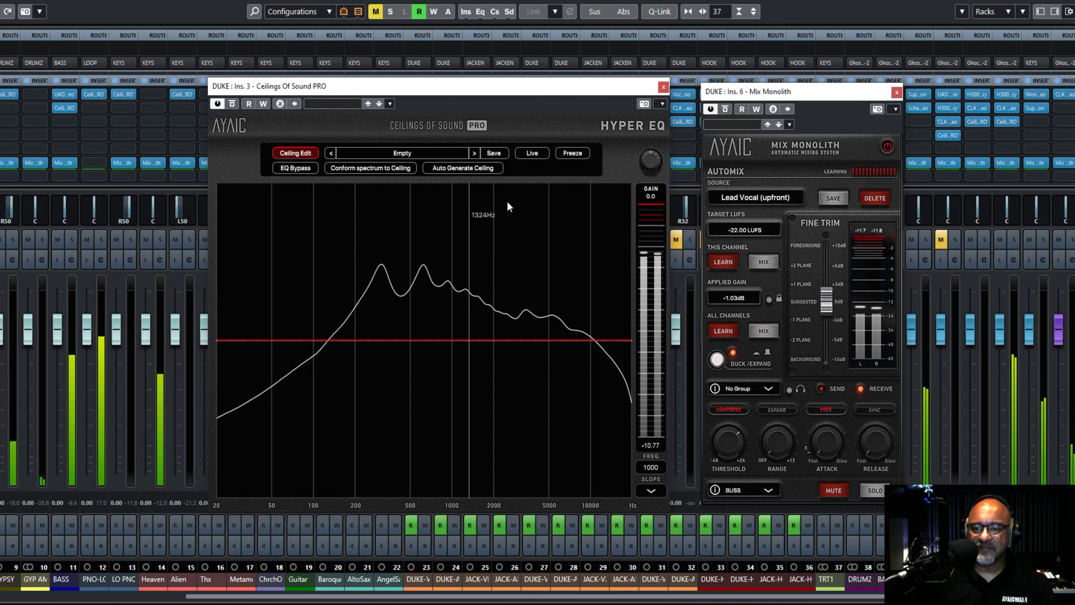
{"action": "left_click", "coordinate": [569, 155]}
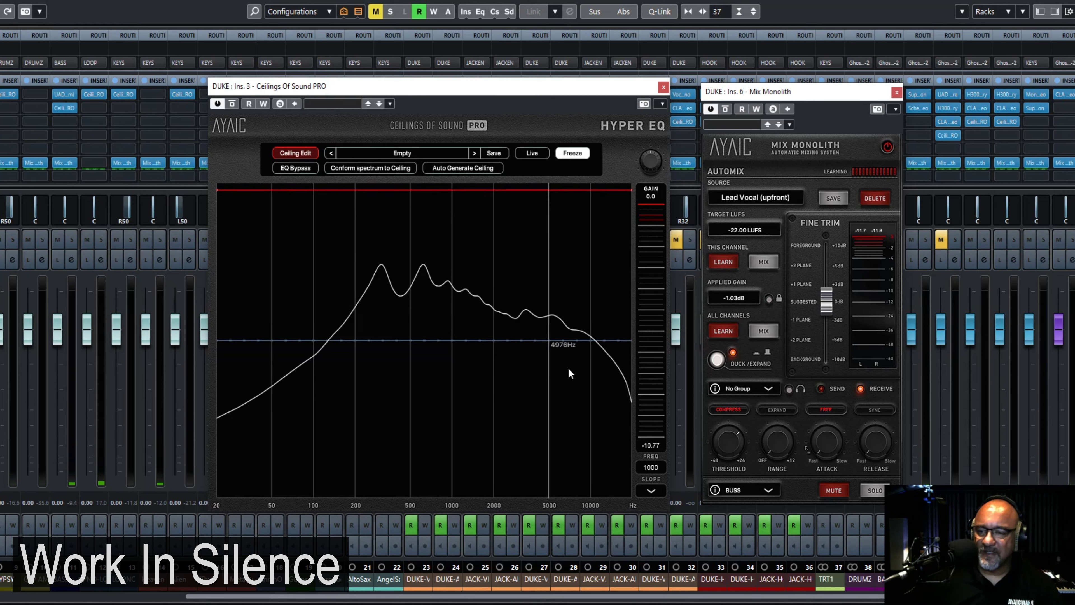
{"action": "left_click", "coordinate": [647, 491]}
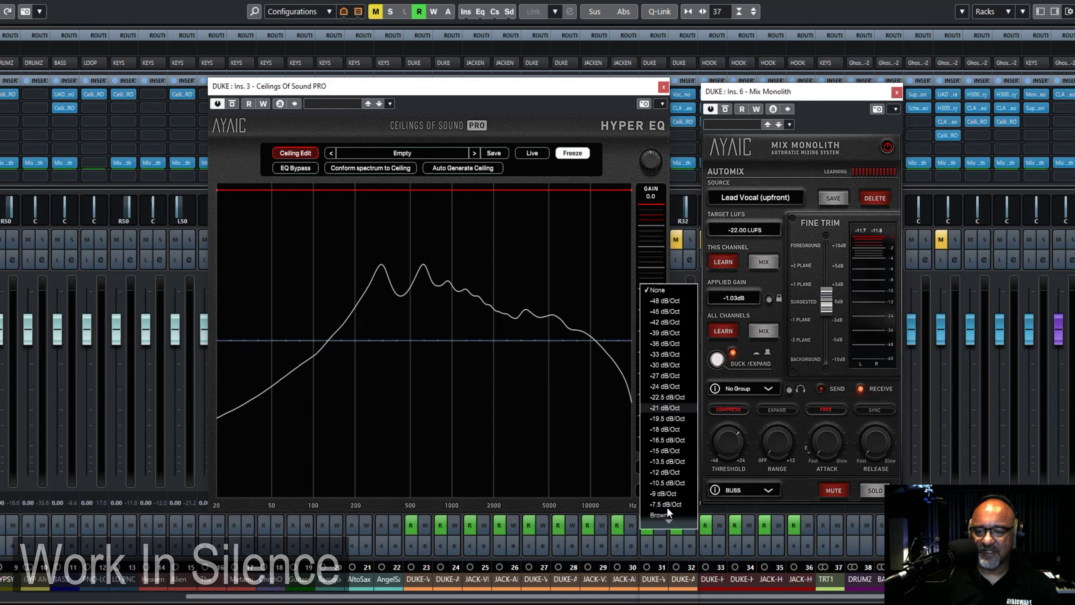
{"action": "left_click", "coordinate": [672, 545]}
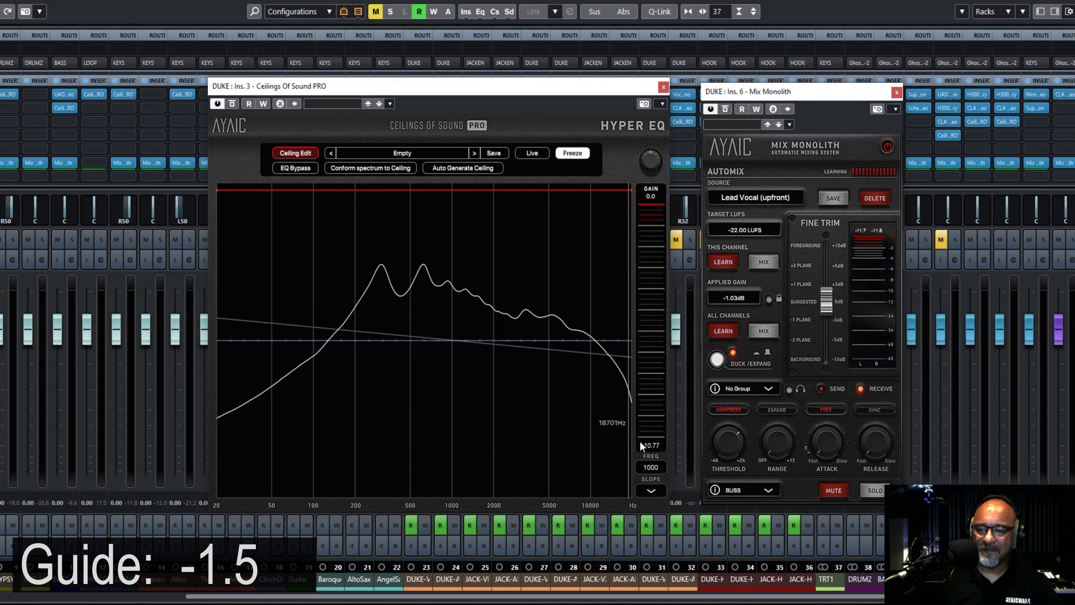
{"action": "left_click_drag", "start_coordinate": [650, 468], "coordinate": [663, 161]}
Step: Raise the EQ bands up to about 400 Hz slightly and lower those from about 630 Hz upward a touch
{"action": "left_click", "coordinate": [295, 153]}
{"action": "left_click_drag", "start_coordinate": [399, 324], "coordinate": [155, 372]}
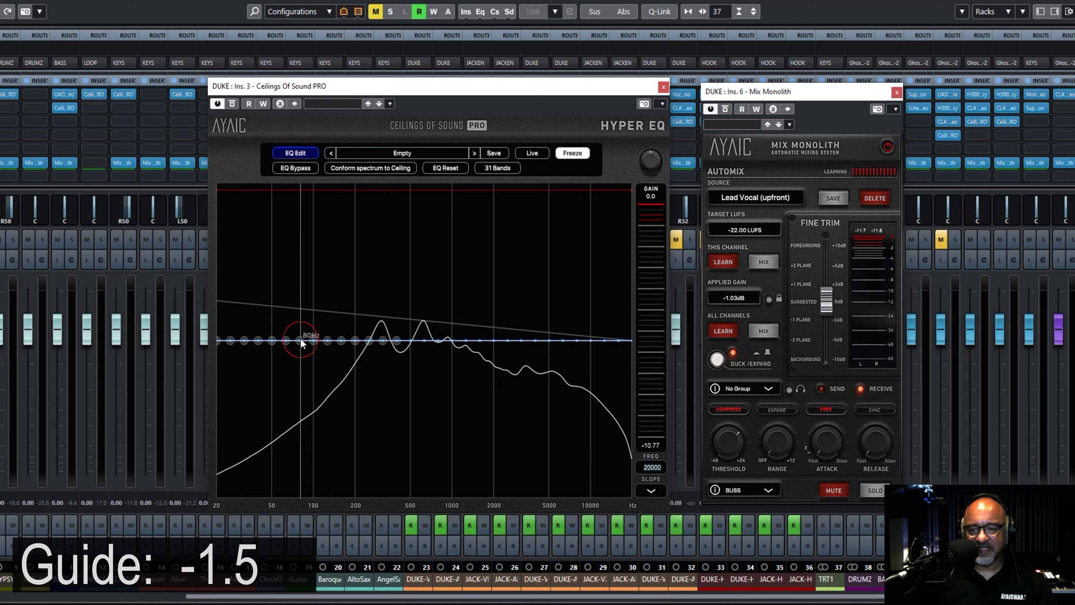
{"action": "left_click_drag", "start_coordinate": [300, 339], "coordinate": [301, 335]}
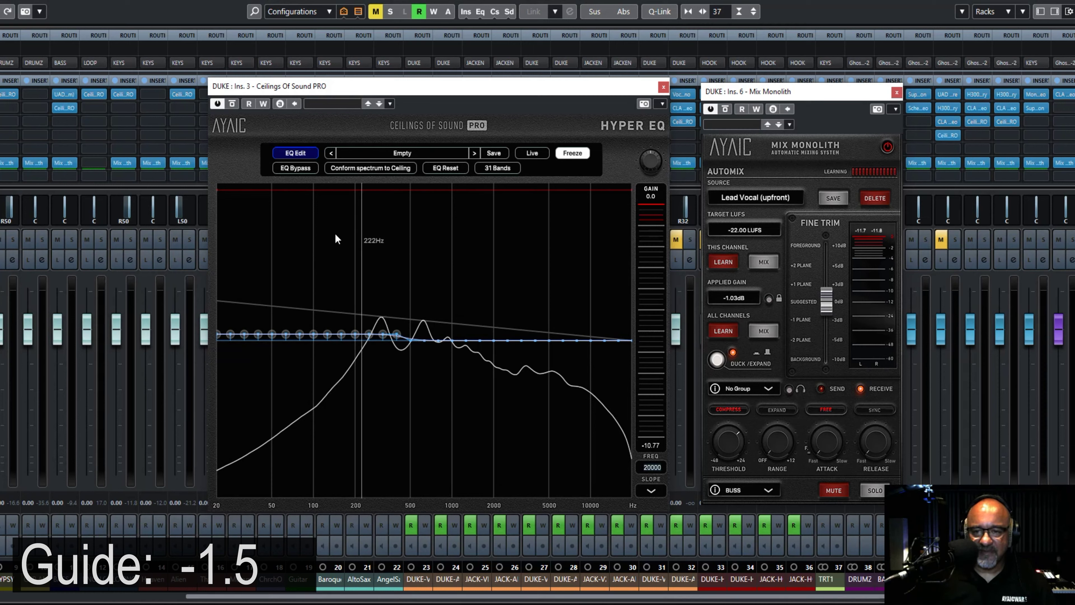
{"action": "left_click_drag", "start_coordinate": [417, 332], "coordinate": [578, 347]}
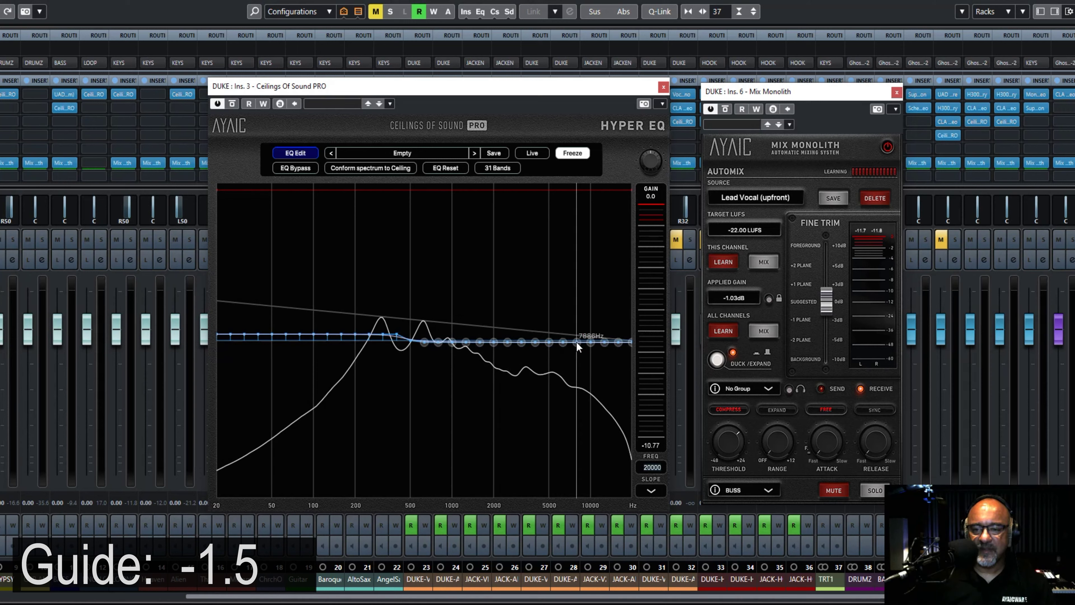
{"action": "left_click_drag", "start_coordinate": [400, 326], "coordinate": [201, 358]}
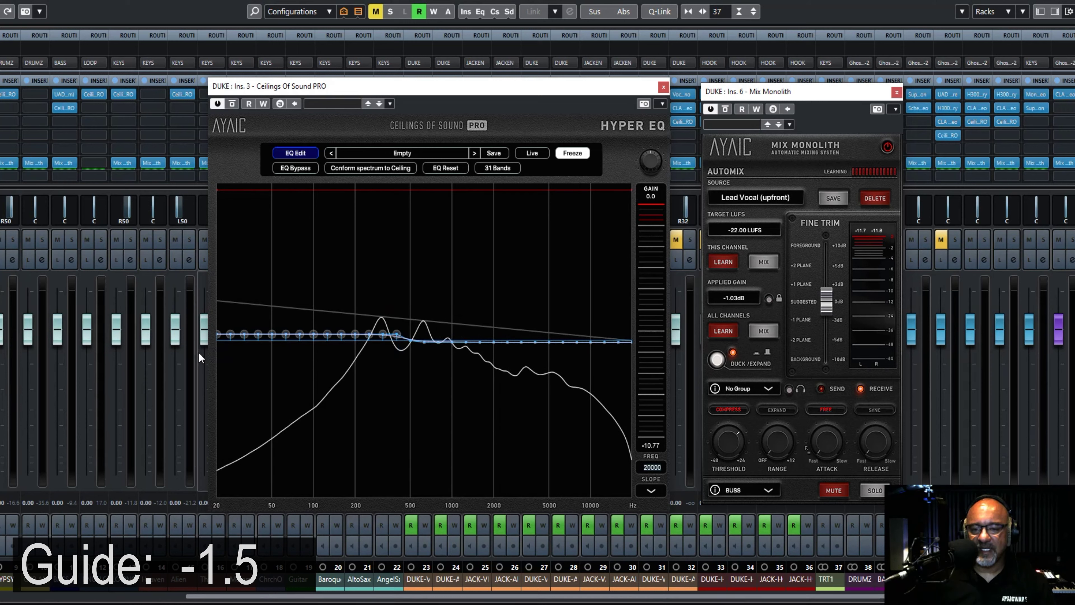
{"action": "left_click", "coordinate": [300, 337]}
Step: Set the slope guide to -9 dB/Oct, align the spectrum with it, and slightly raise the EQ bands above about 1.2 kHz
{"action": "left_click", "coordinate": [303, 155]}
{"action": "left_click", "coordinate": [654, 490]}
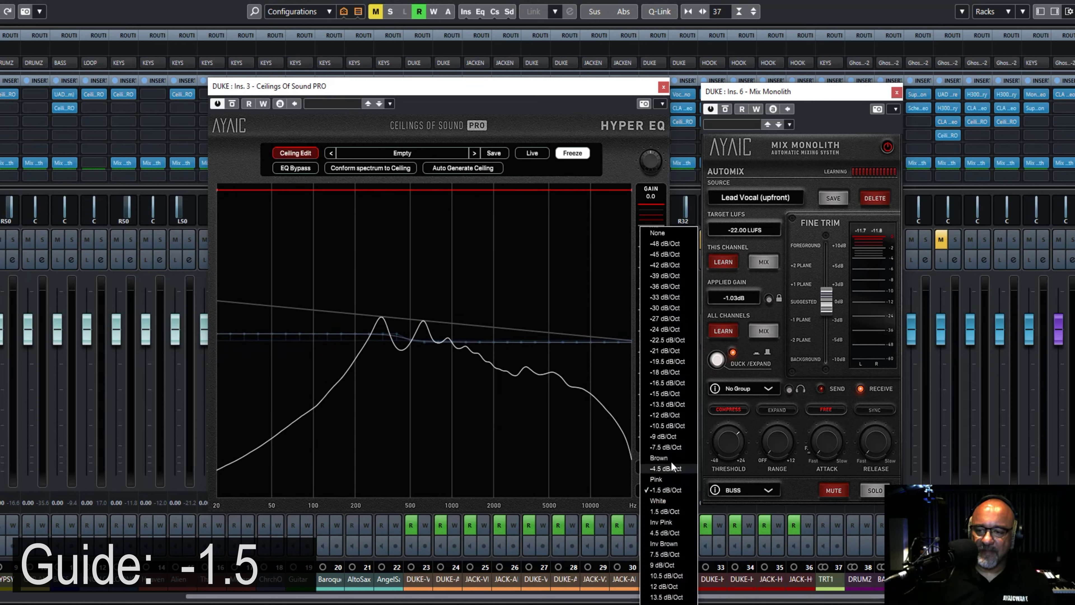
{"action": "left_click", "coordinate": [661, 437]}
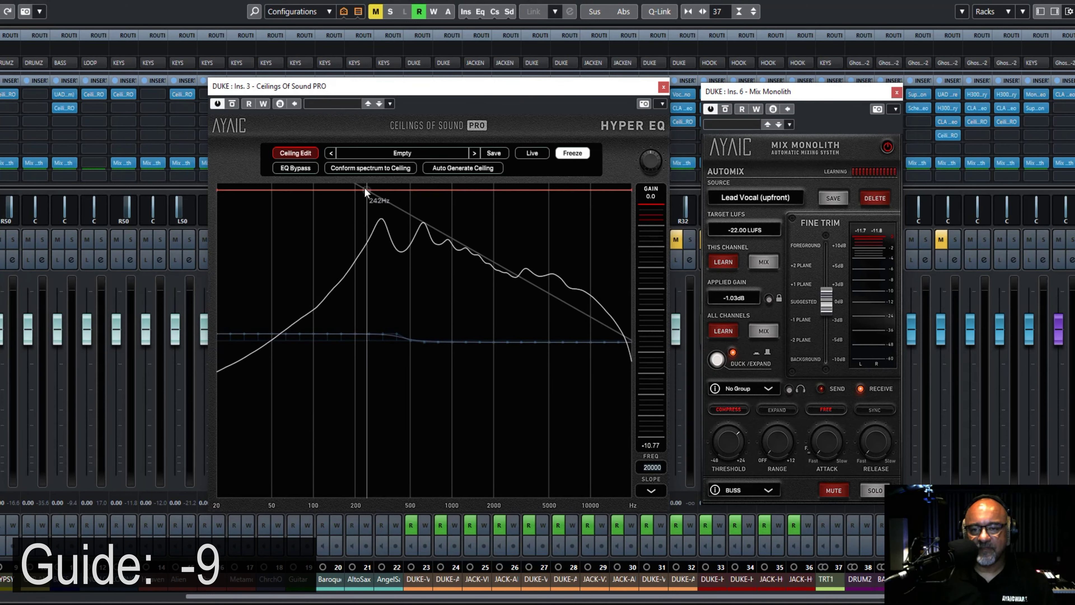
{"action": "left_click", "coordinate": [303, 152]}
{"action": "left_click_drag", "start_coordinate": [461, 357], "coordinate": [577, 339]}
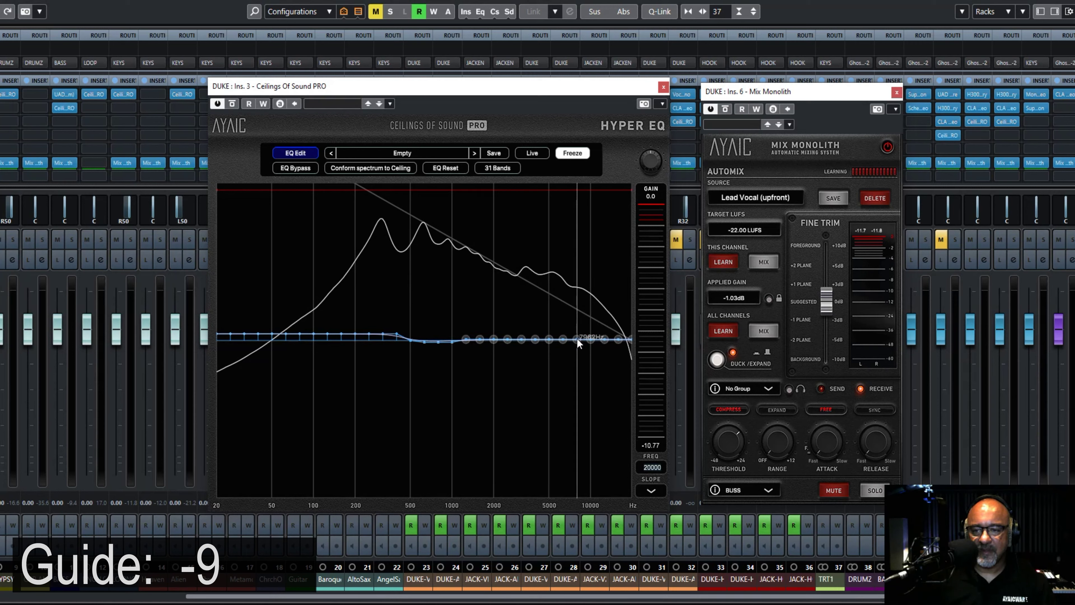
Step: Boost the 2000 Hz EQ band slightly and dip the neighbouring band just below it
{"action": "left_click", "coordinate": [494, 339]}
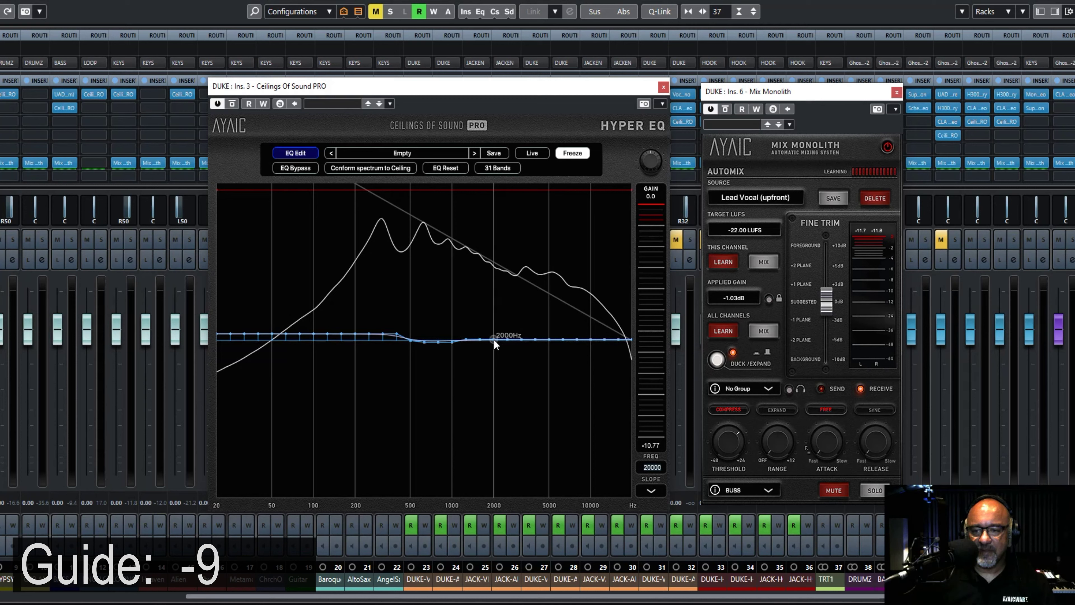
{"action": "left_click_drag", "start_coordinate": [494, 339], "coordinate": [496, 334]}
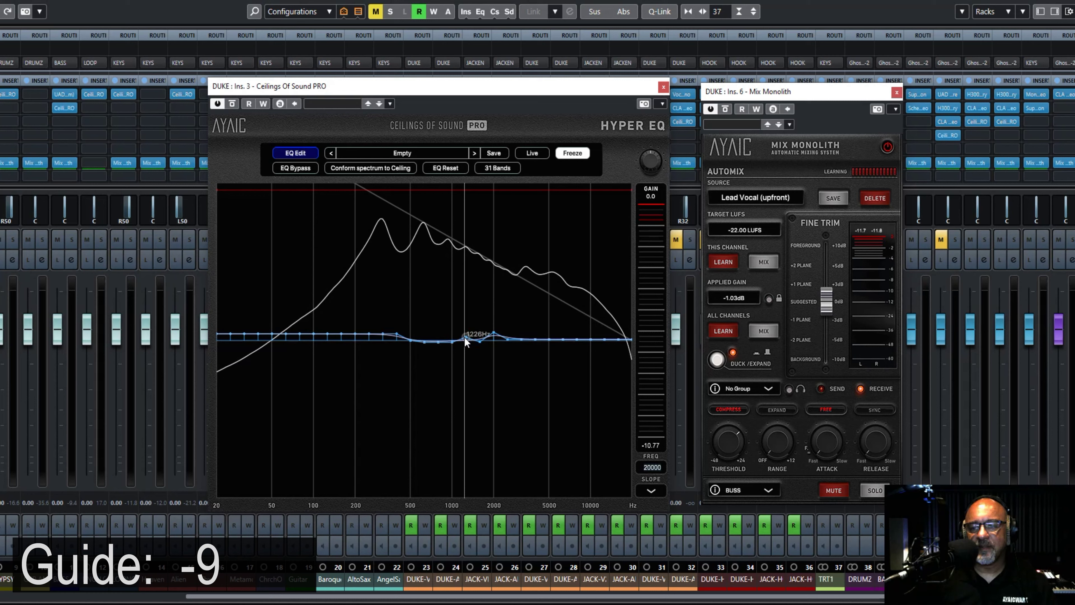
{"action": "left_click", "coordinate": [479, 341]}
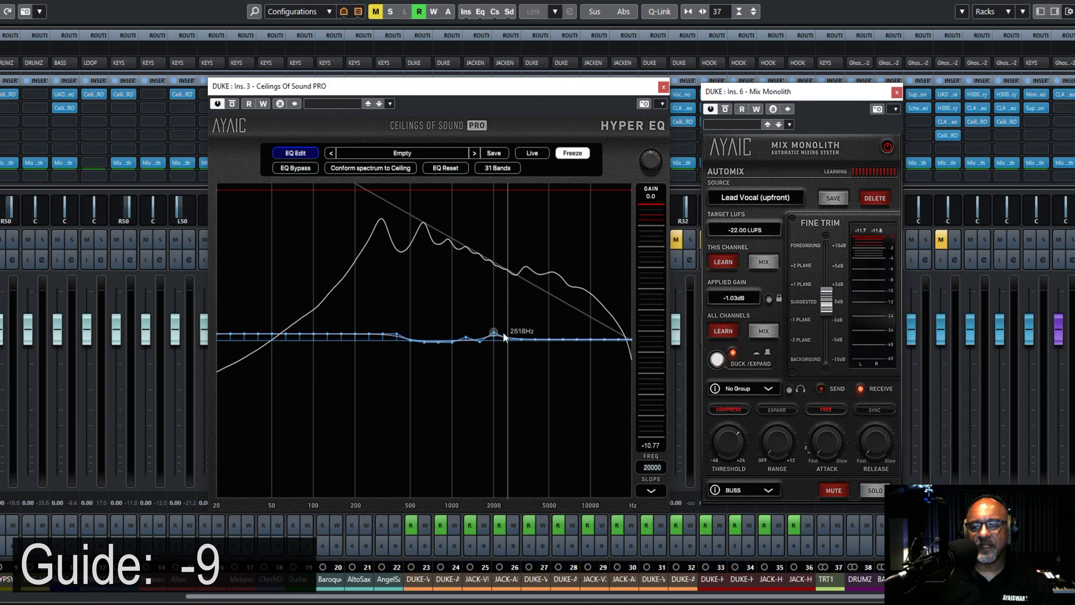
Step: Return the slope guide to -1.5 dB/Oct and shift the frozen spectrum down to compare its peaks with the line
{"action": "left_click", "coordinate": [651, 491]}
{"action": "left_click", "coordinate": [665, 546]}
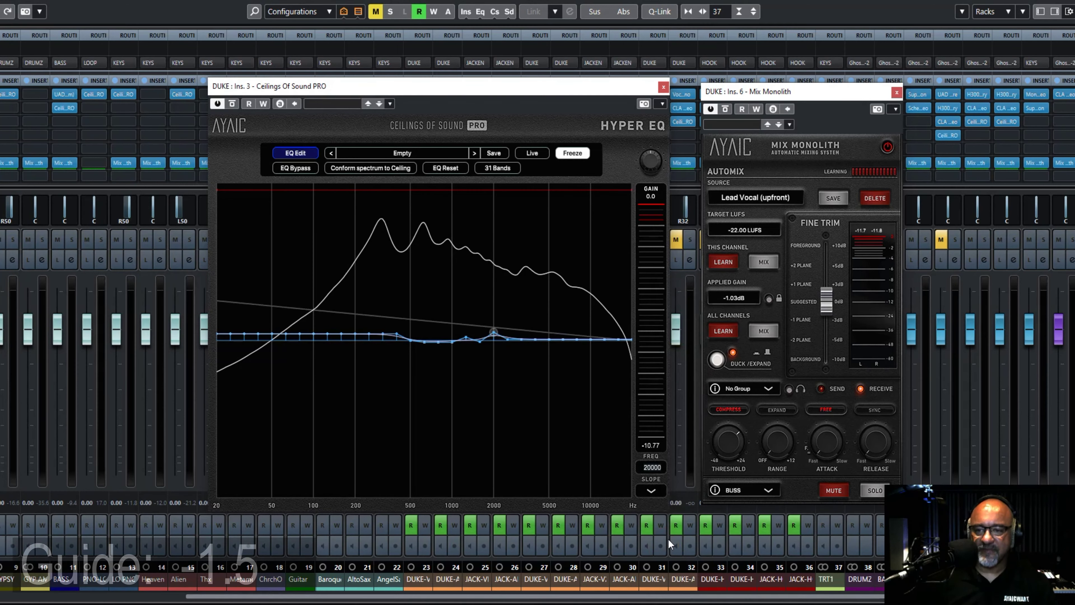
{"action": "left_click", "coordinate": [295, 153]}
{"action": "left_click_drag", "start_coordinate": [464, 281], "coordinate": [449, 385]}
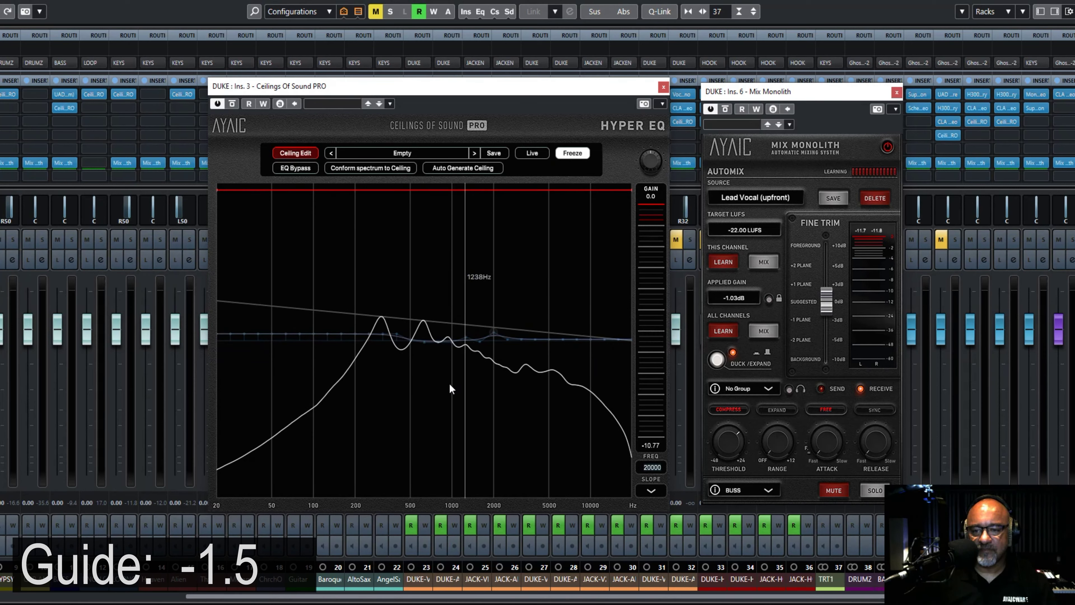
Step: Set the slope guide to Brown, align the spectrum, and raise the EQ bands from about 3 kHz upward
{"action": "left_click", "coordinate": [642, 490]}
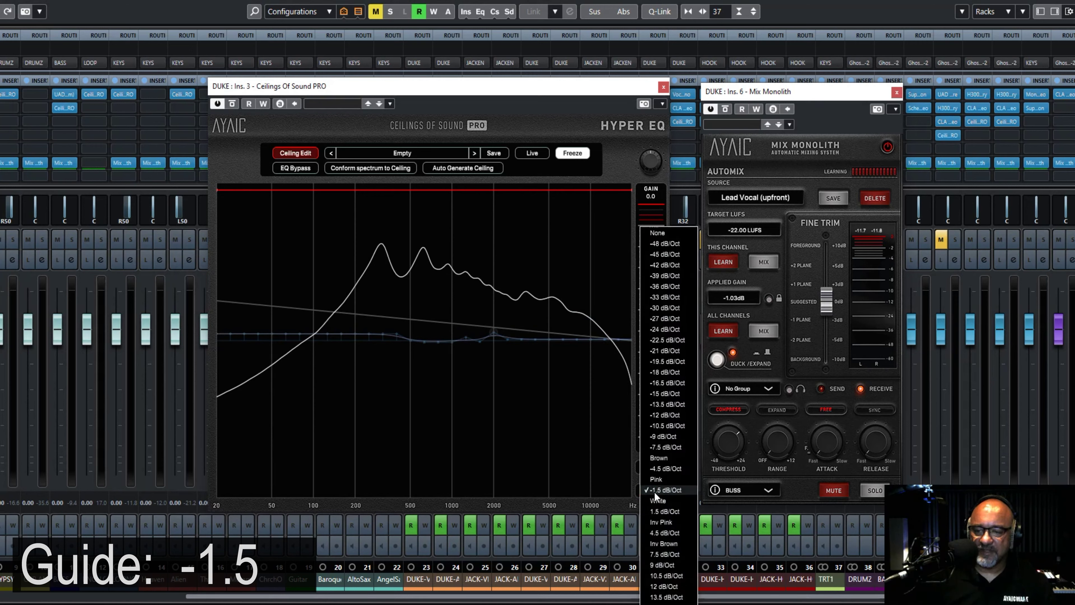
{"action": "left_click", "coordinate": [660, 472]}
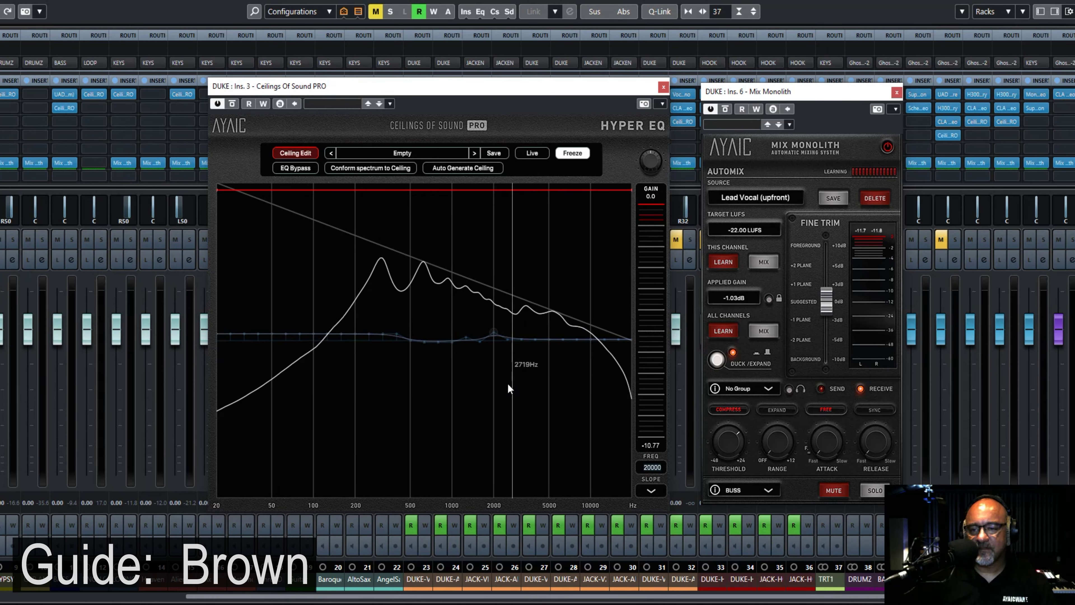
{"action": "left_click", "coordinate": [312, 153]}
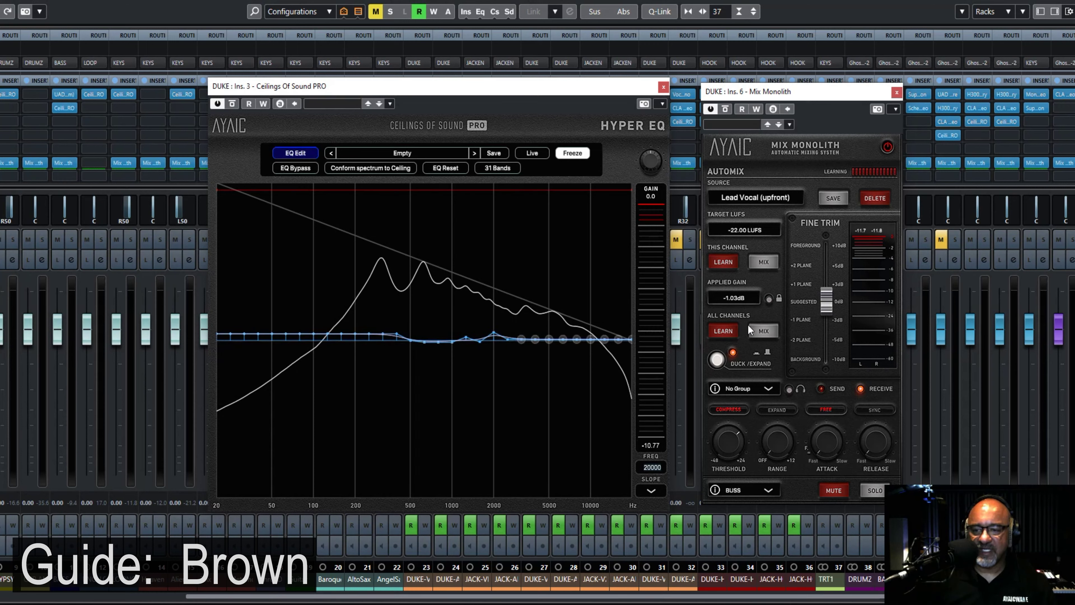
{"action": "left_click_drag", "start_coordinate": [603, 338], "coordinate": [604, 329]}
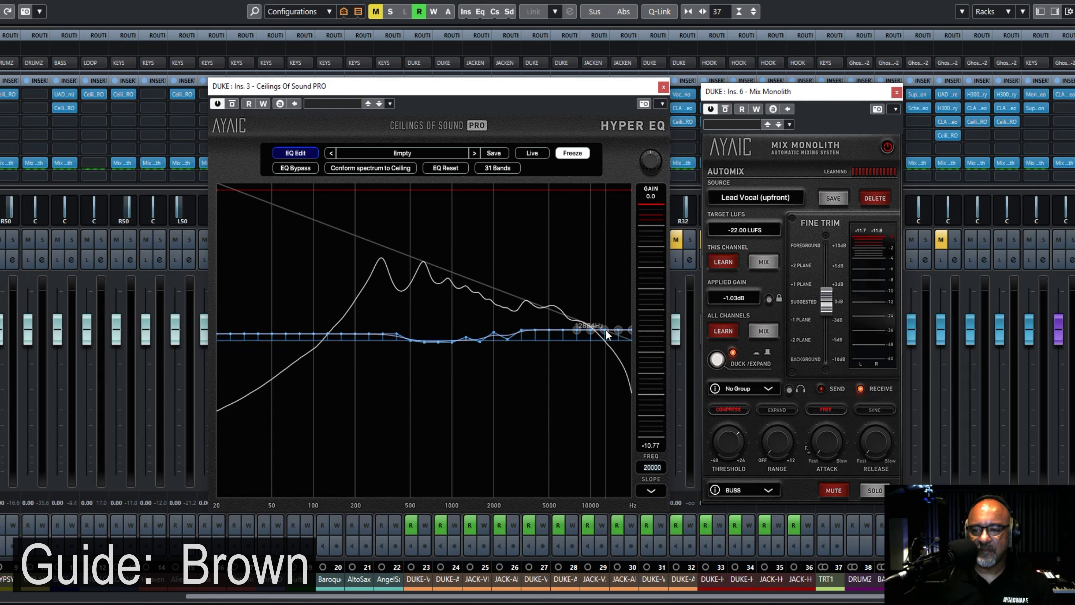
{"action": "left_click_drag", "start_coordinate": [605, 329], "coordinate": [604, 332]}
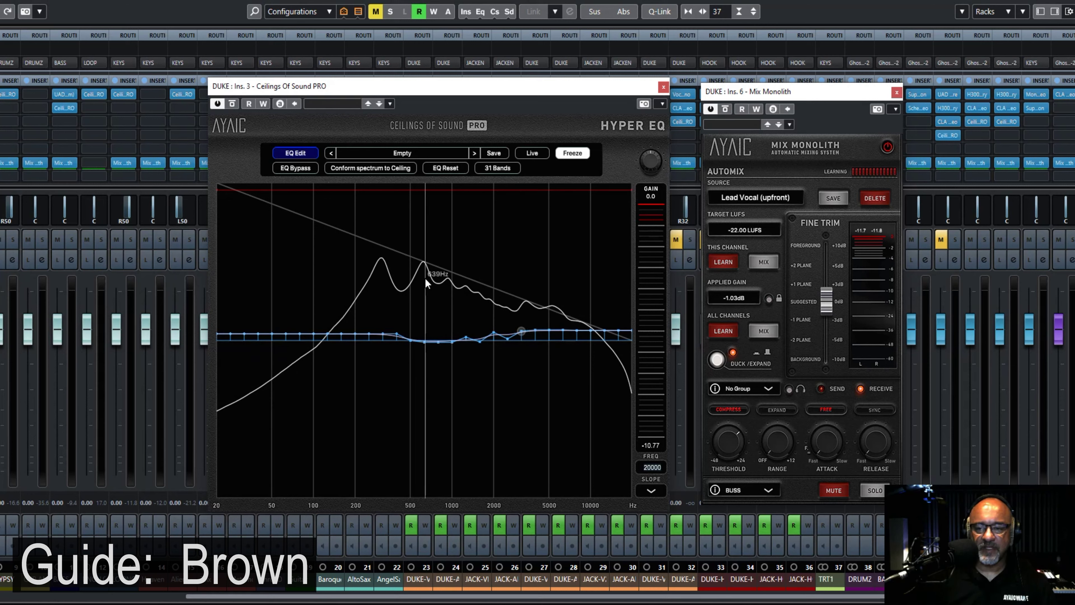
Step: Align the spectrum with a -4.5 dB/Oct guide, raise the 1 kHz EQ band and slightly lower the bands around 5 to 6 kHz
{"action": "left_click", "coordinate": [651, 490]}
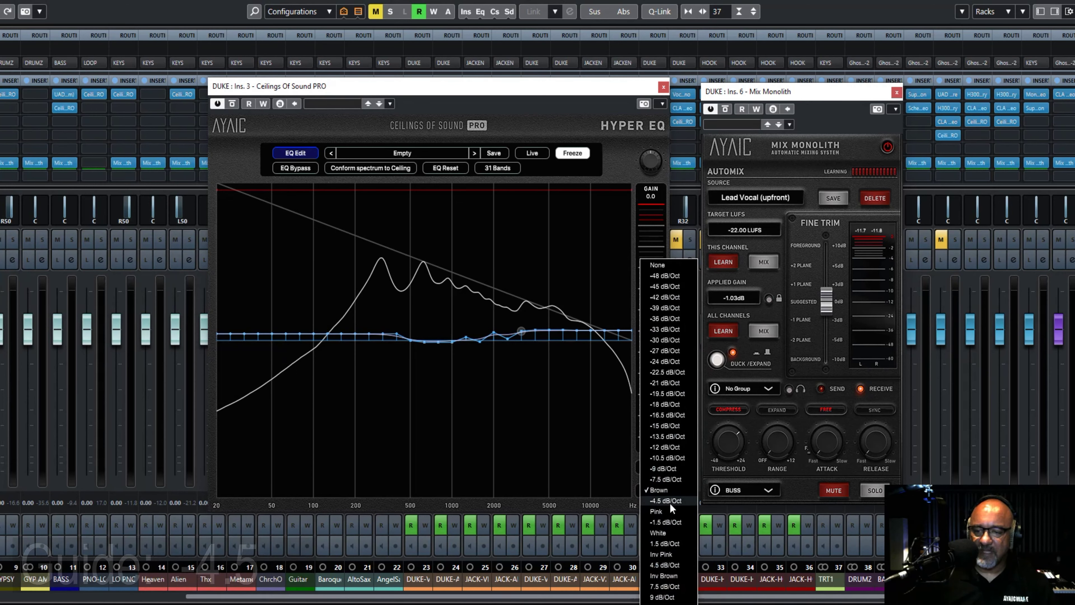
{"action": "left_click", "coordinate": [654, 334]}
{"action": "left_click", "coordinate": [295, 152]}
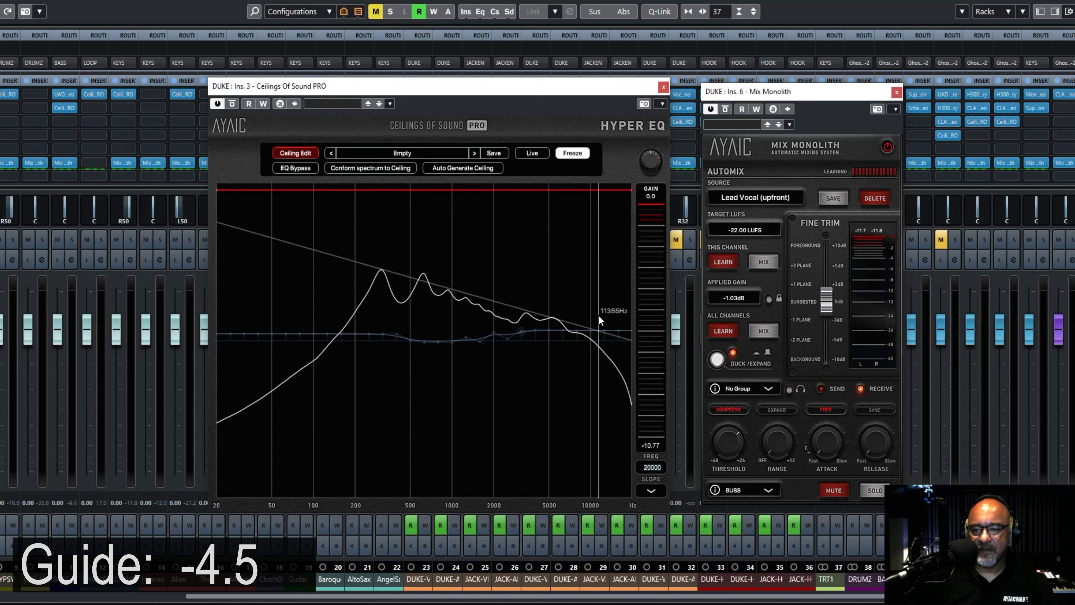
{"action": "left_click", "coordinate": [285, 157]}
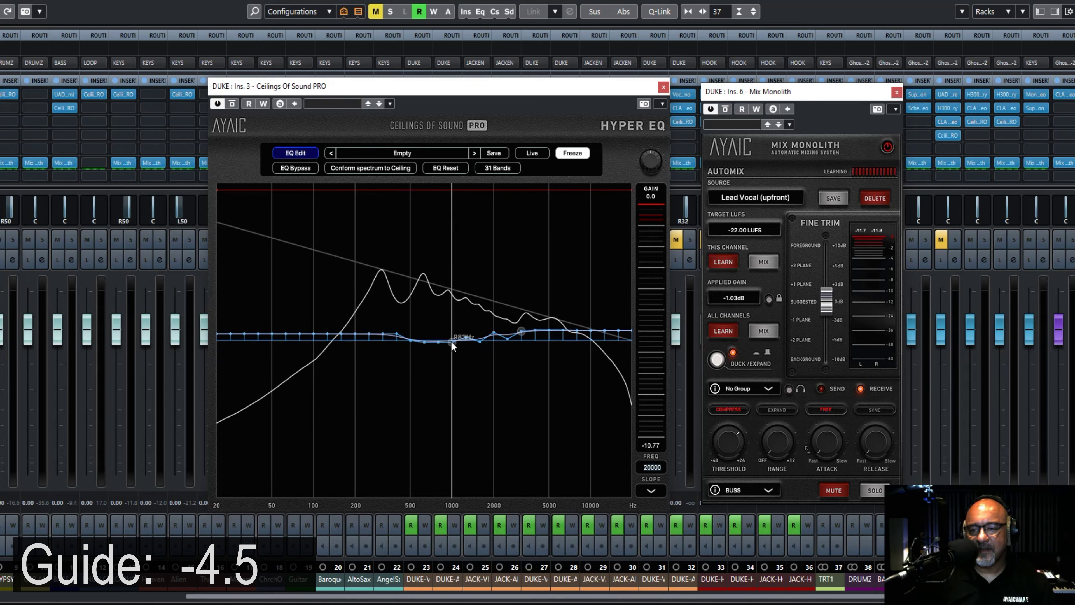
{"action": "left_click_drag", "start_coordinate": [451, 345], "coordinate": [451, 342]}
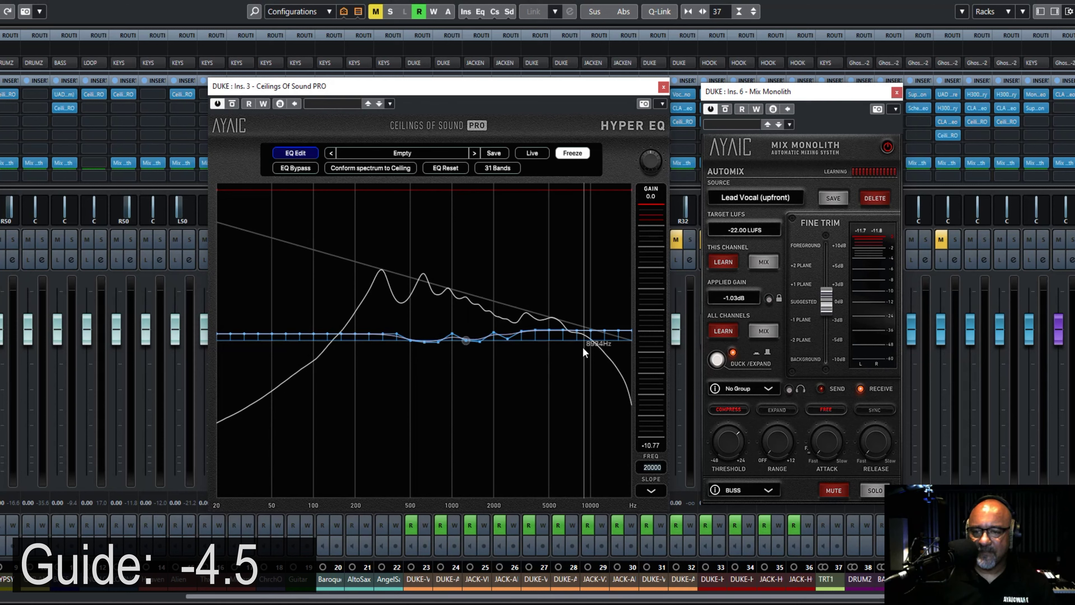
{"action": "left_click_drag", "start_coordinate": [568, 341], "coordinate": [562, 331]}
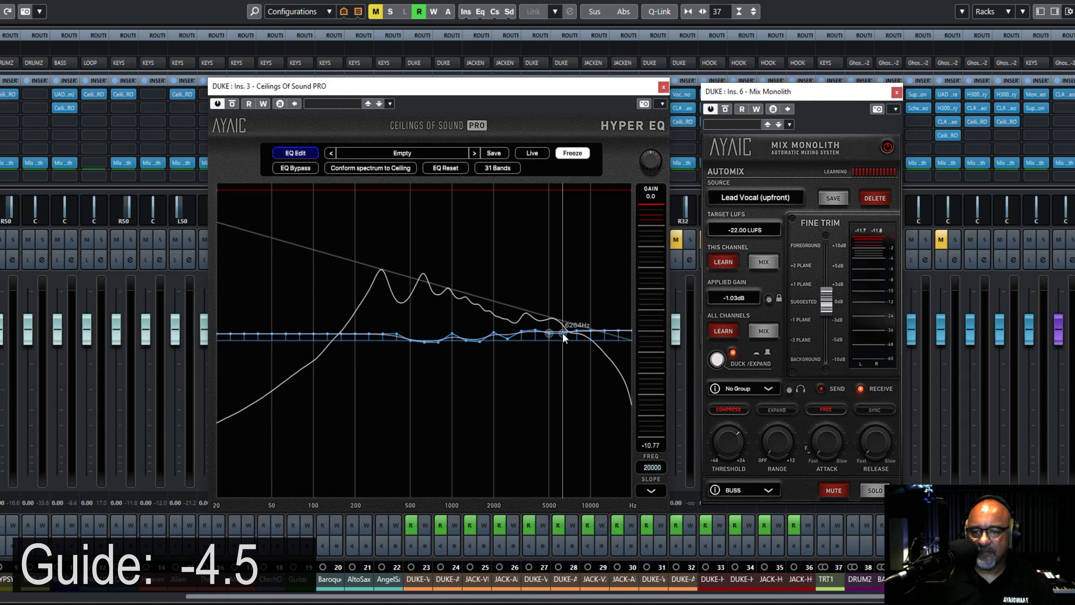
{"action": "left_click", "coordinate": [651, 490]}
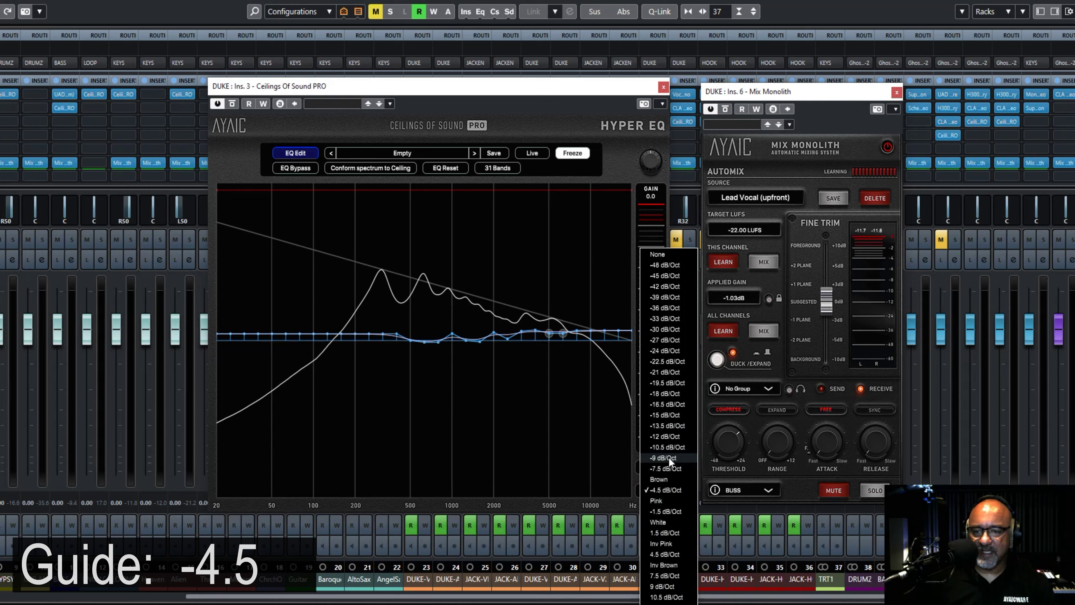
{"action": "left_click", "coordinate": [453, 338]}
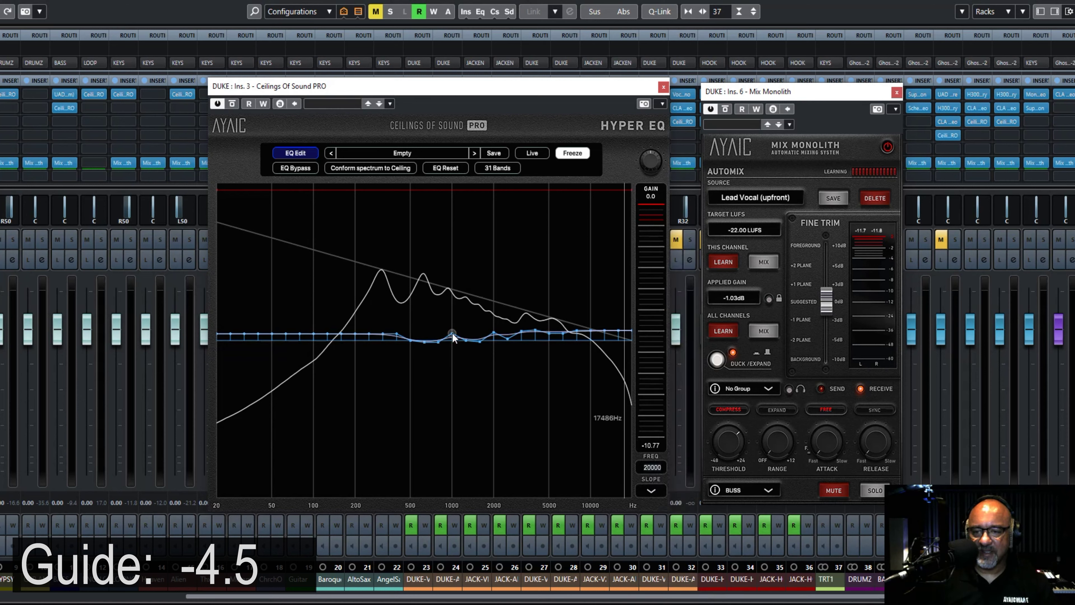
Step: Switch the slope guide to -9 dB/Oct and check the edited spectrum against it
{"action": "left_click", "coordinate": [656, 490]}
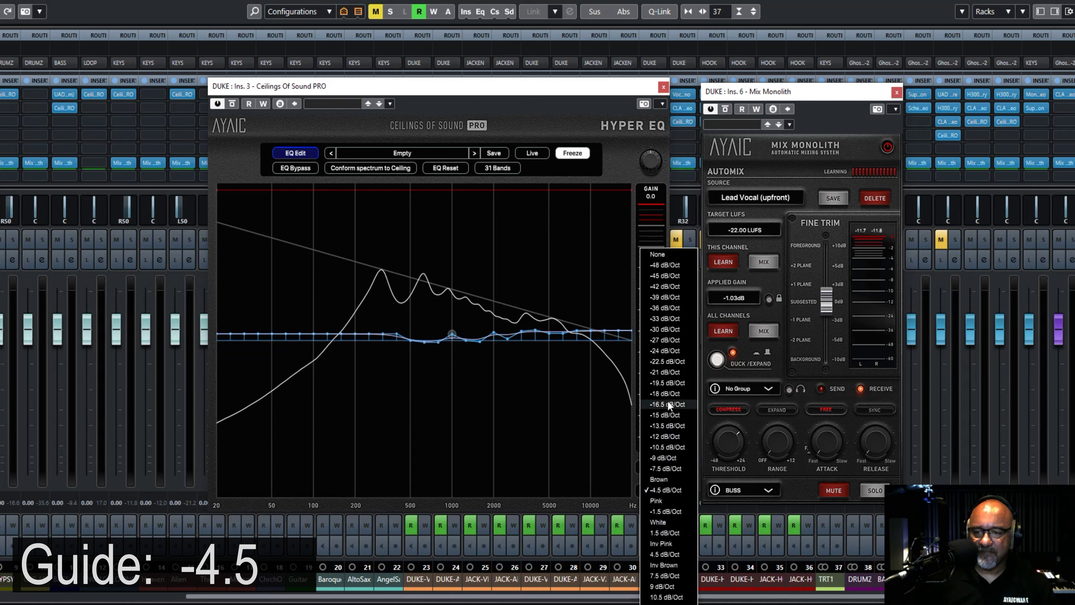
{"action": "left_click", "coordinate": [657, 456]}
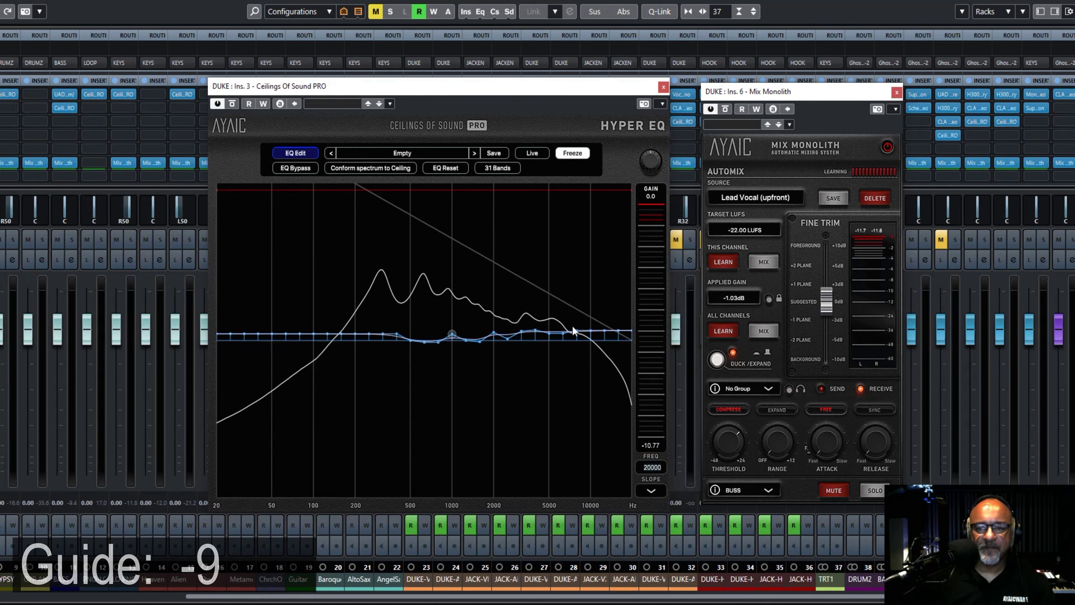
{"action": "left_click", "coordinate": [298, 154]}
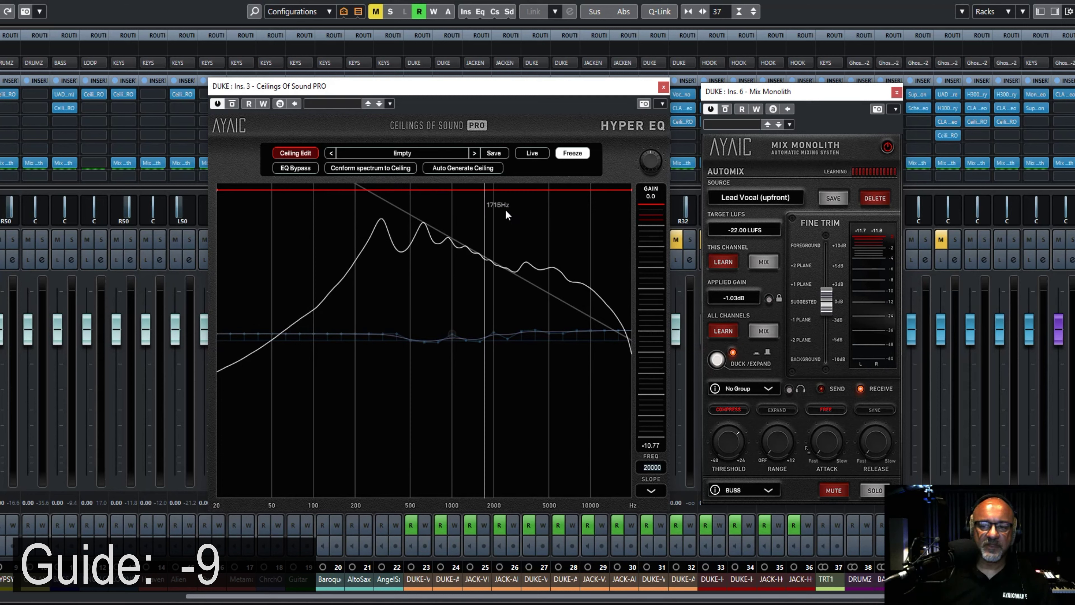
Step: Set the slope guide back to Brown, realign the spectrum, and slightly raise the EQ bands from about 10 kHz upward
{"action": "left_click", "coordinate": [651, 490]}
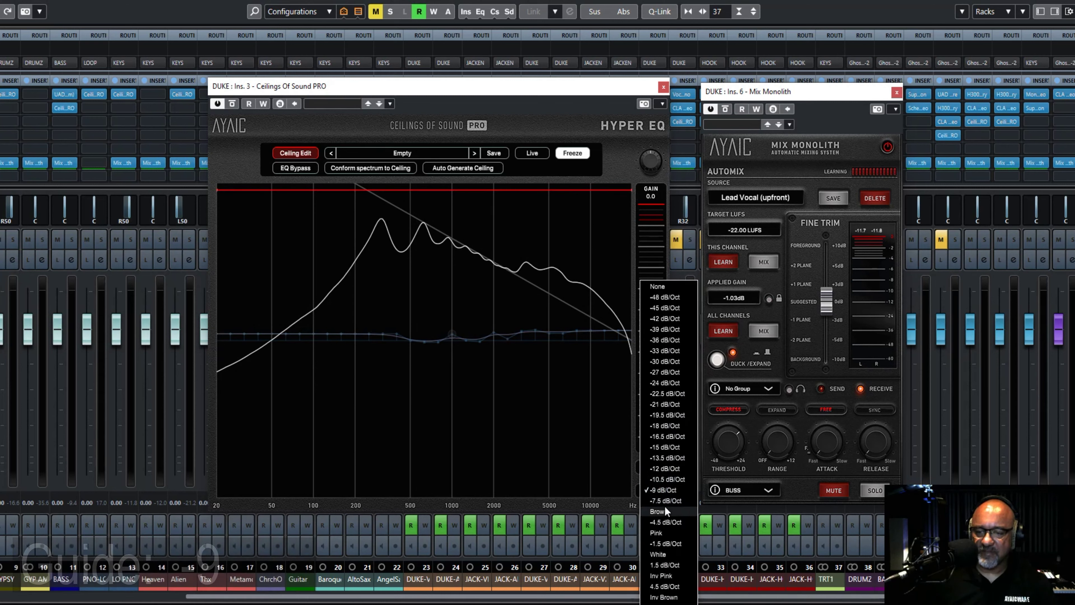
{"action": "left_click", "coordinate": [658, 511]}
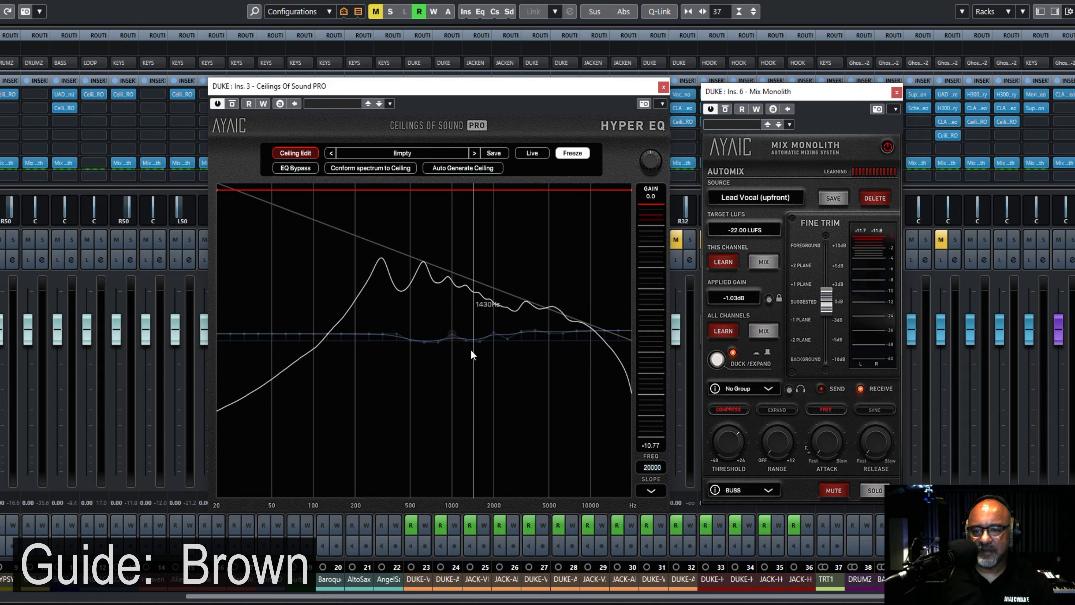
{"action": "left_click", "coordinate": [309, 154]}
{"action": "left_click_drag", "start_coordinate": [583, 319], "coordinate": [628, 343]}
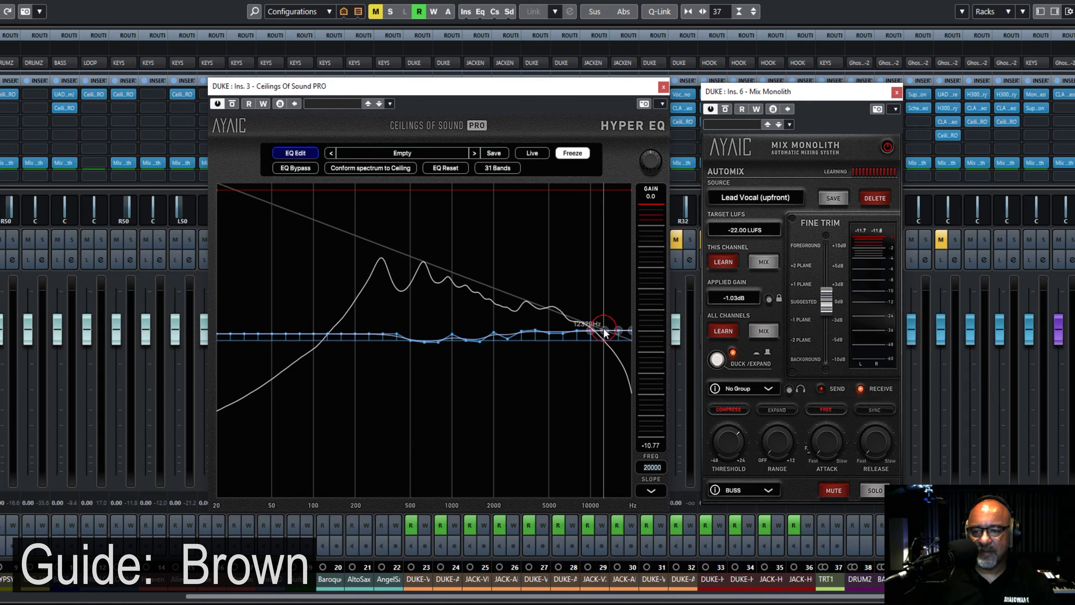
{"action": "left_click_drag", "start_coordinate": [603, 328], "coordinate": [603, 325]}
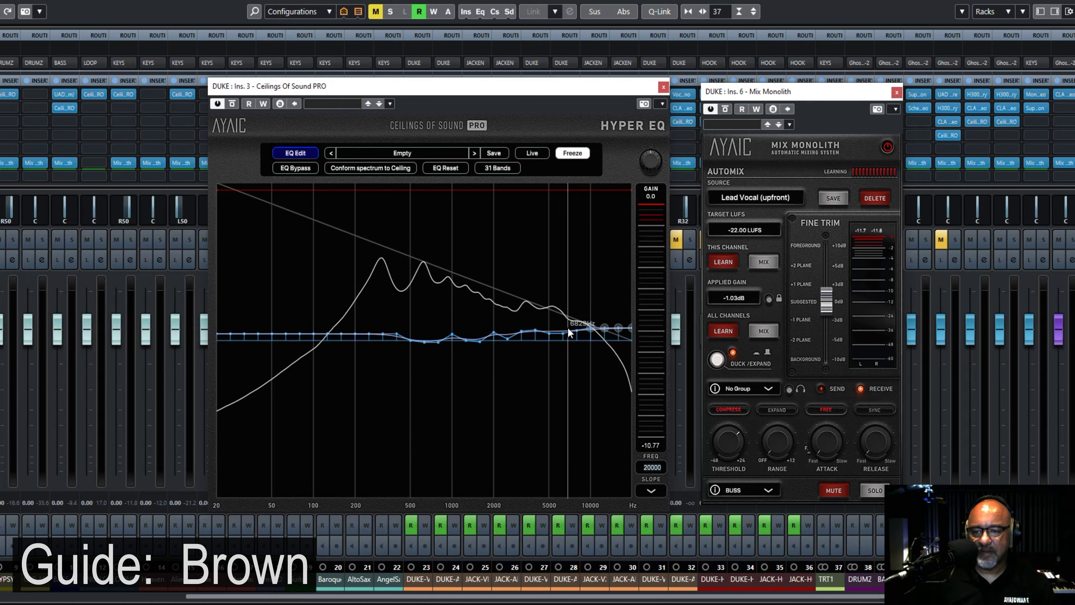
Step: Switch the slope guide to 18 dB/Oct with a frequency of 40 Hz and align the spectrum with it
{"action": "left_click", "coordinate": [577, 328]}
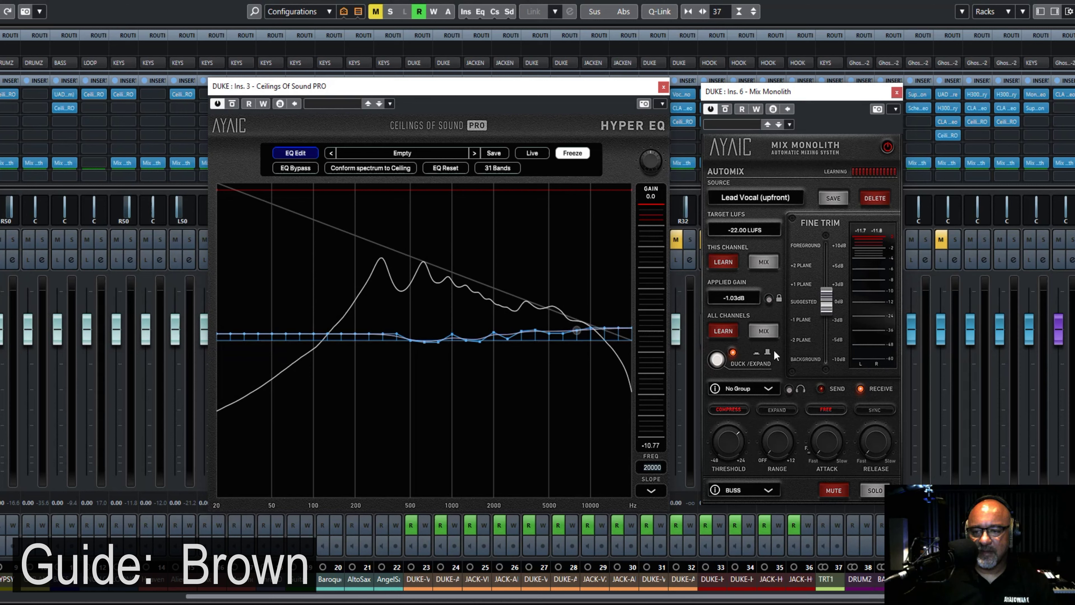
{"action": "left_click", "coordinate": [662, 491]}
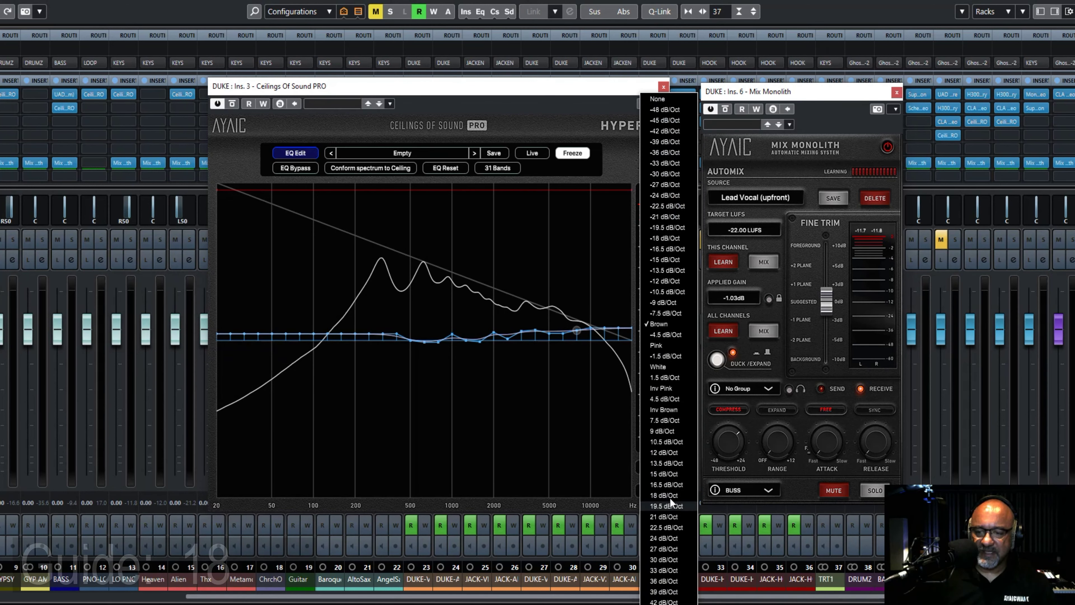
{"action": "left_click", "coordinate": [669, 497]}
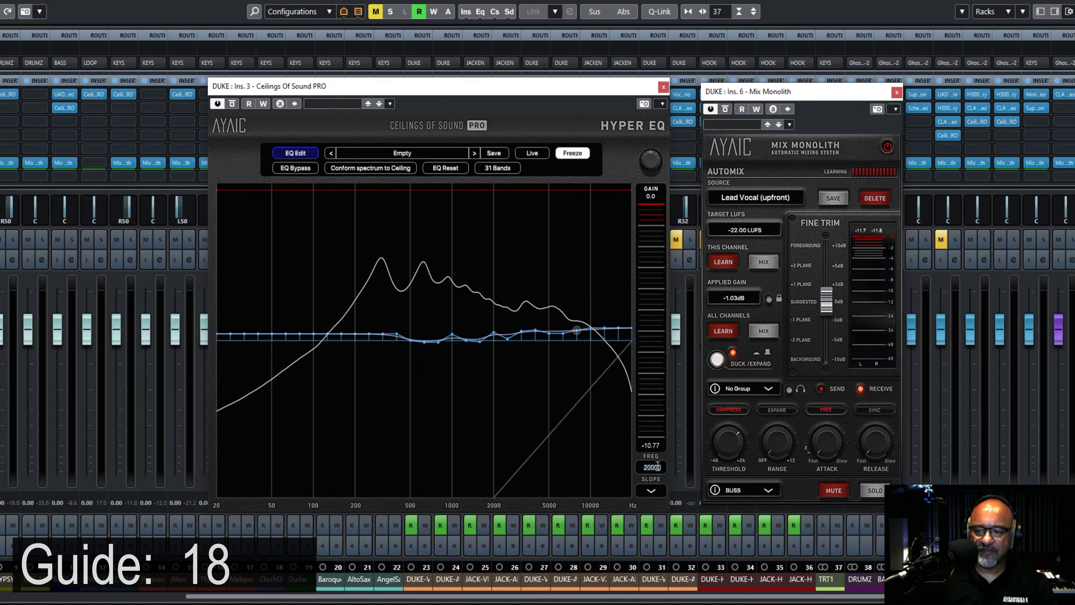
{"action": "type", "text": "0"}
{"action": "key", "text": "Return"}
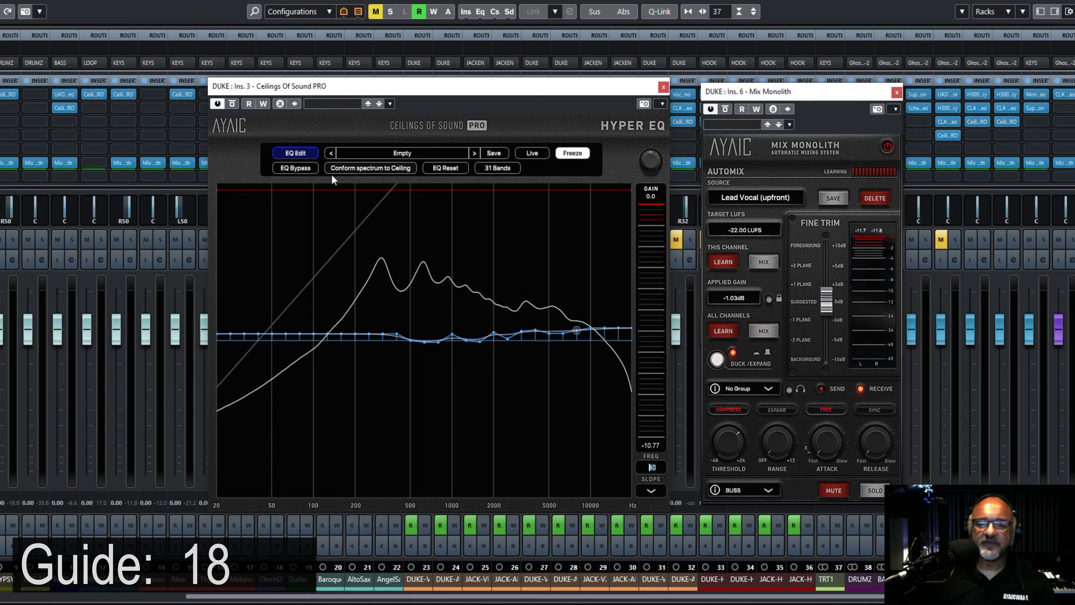
{"action": "left_click", "coordinate": [297, 153]}
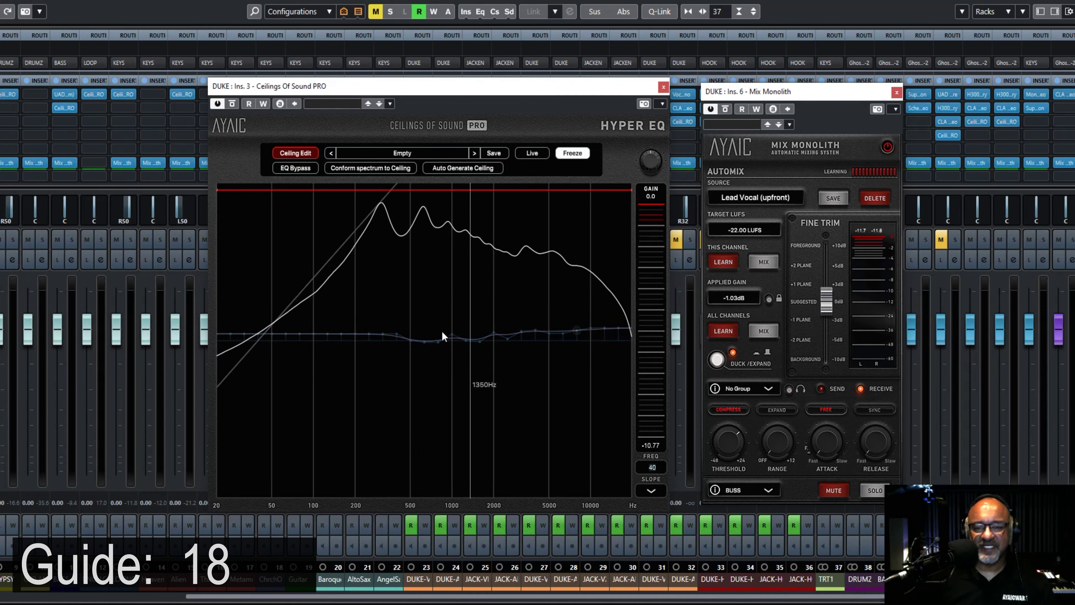
Step: Slightly lower the EQ bands from 20 Hz up to about 60 Hz to follow the guide
{"action": "left_click", "coordinate": [296, 153]}
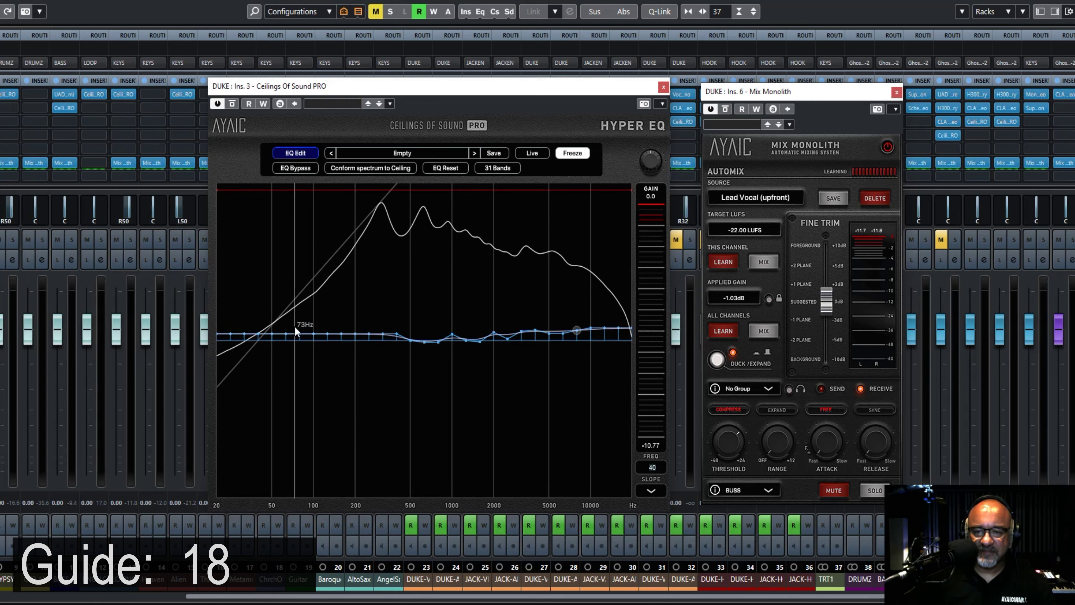
{"action": "left_click_drag", "start_coordinate": [291, 323], "coordinate": [160, 367]}
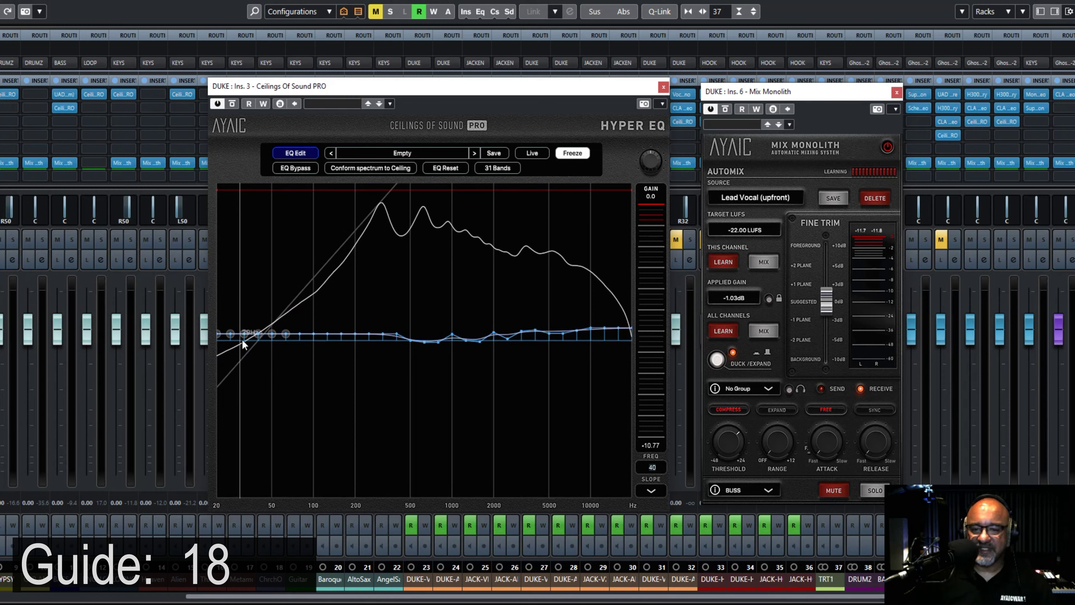
{"action": "left_click_drag", "start_coordinate": [258, 333], "coordinate": [256, 334]}
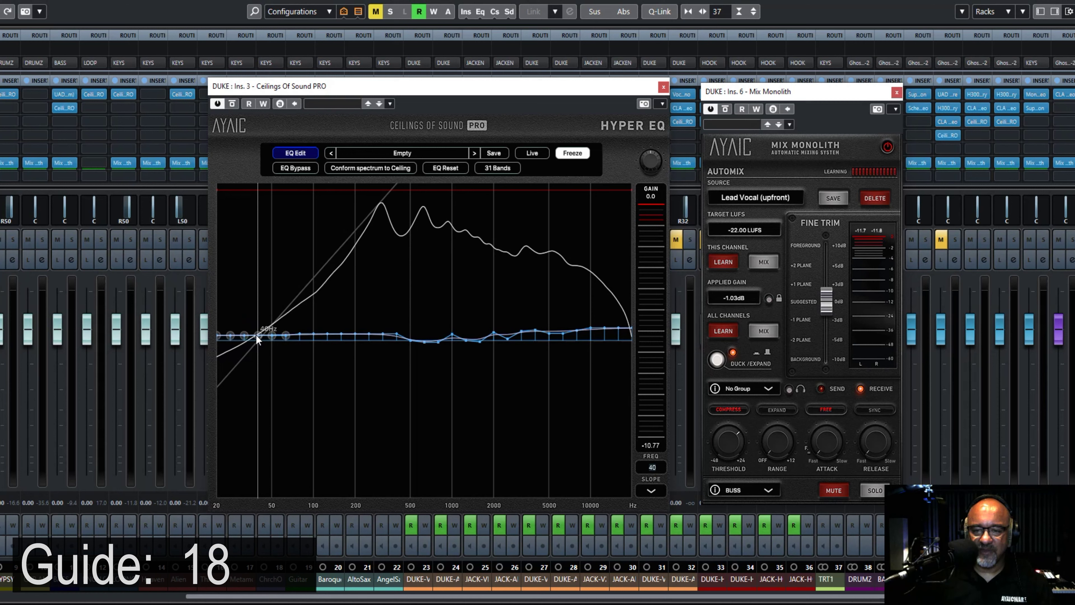
{"action": "left_click", "coordinate": [299, 335]}
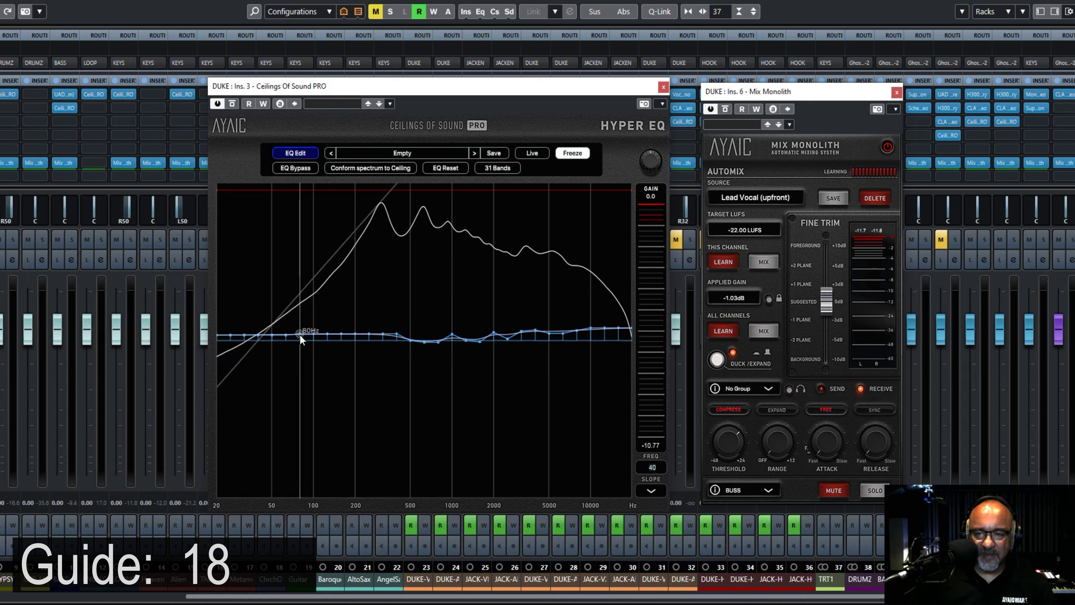
{"action": "left_click", "coordinate": [299, 154]}
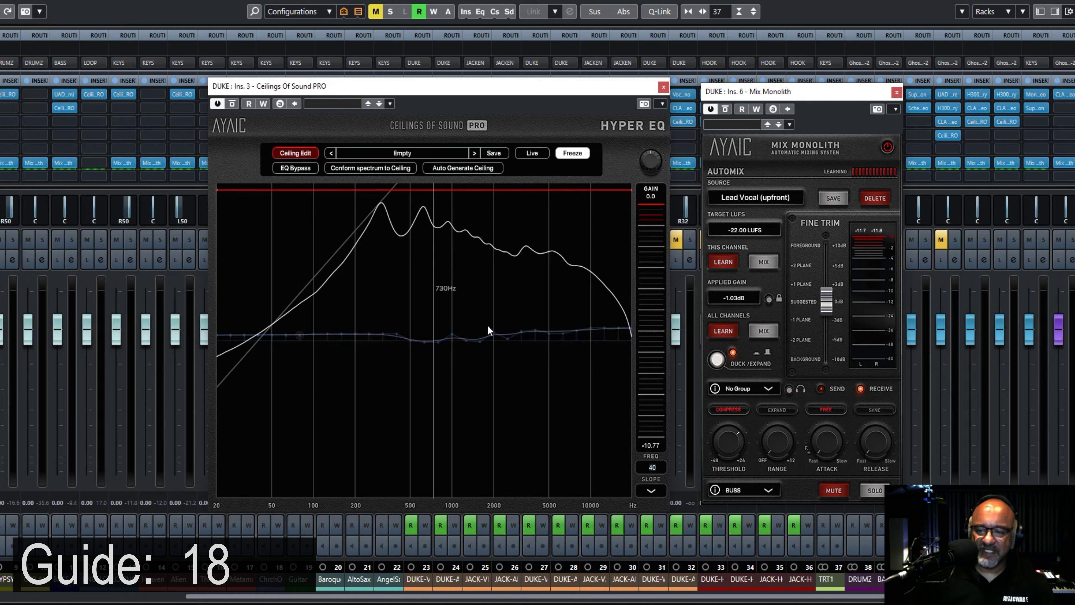
Step: Set the slope guide to 15 dB/Oct, realign the spectrum with it, and fine-tune the lowest EQ band near 20 Hz
{"action": "left_click", "coordinate": [650, 490]}
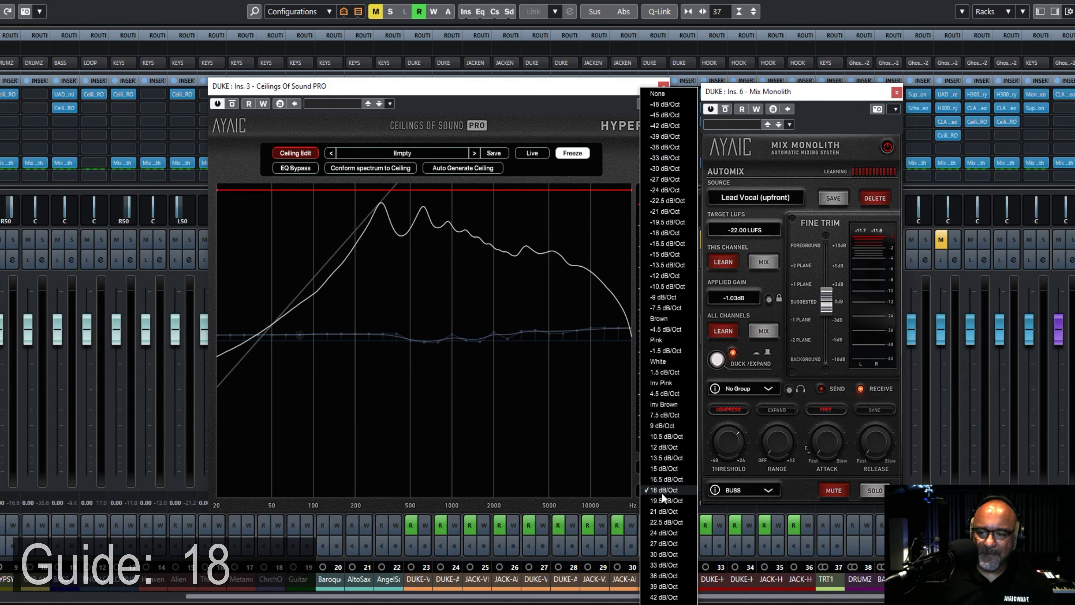
{"action": "left_click", "coordinate": [665, 479]}
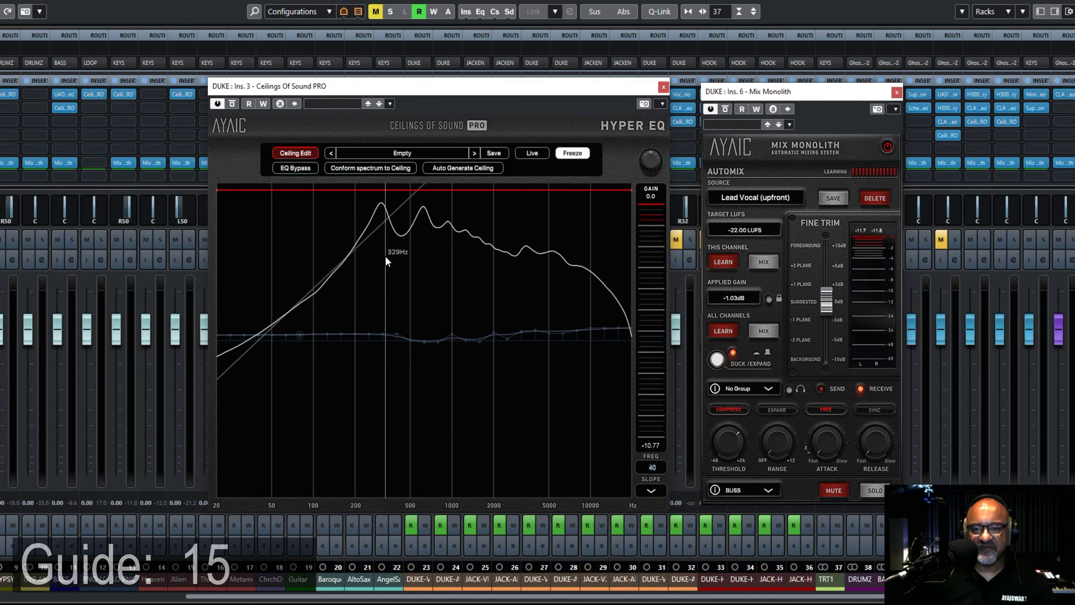
{"action": "left_click", "coordinate": [295, 153]}
{"action": "left_click", "coordinate": [295, 153]}
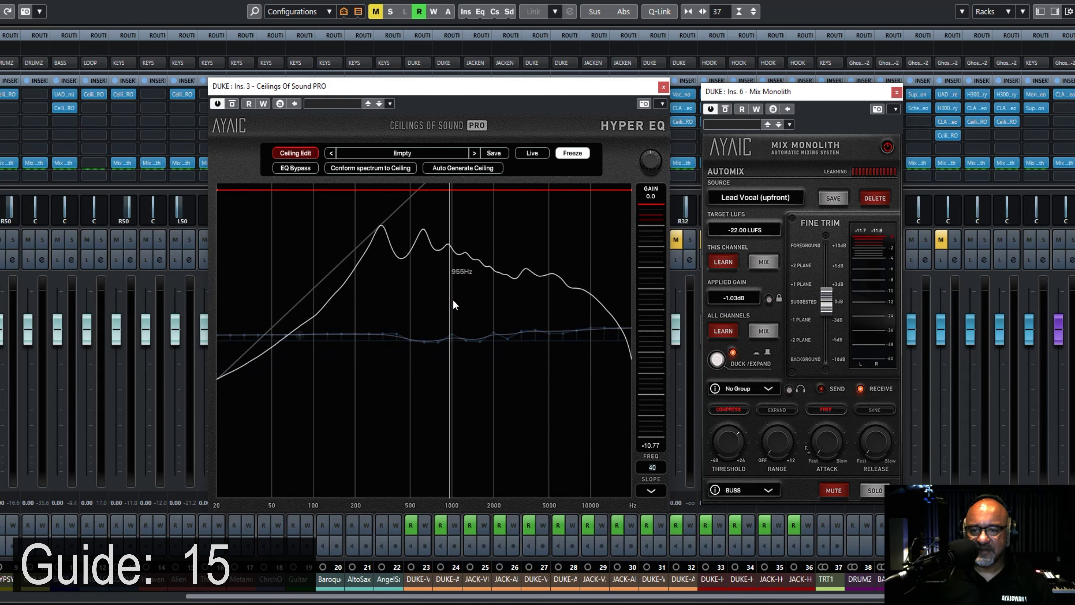
{"action": "left_click", "coordinate": [298, 151]}
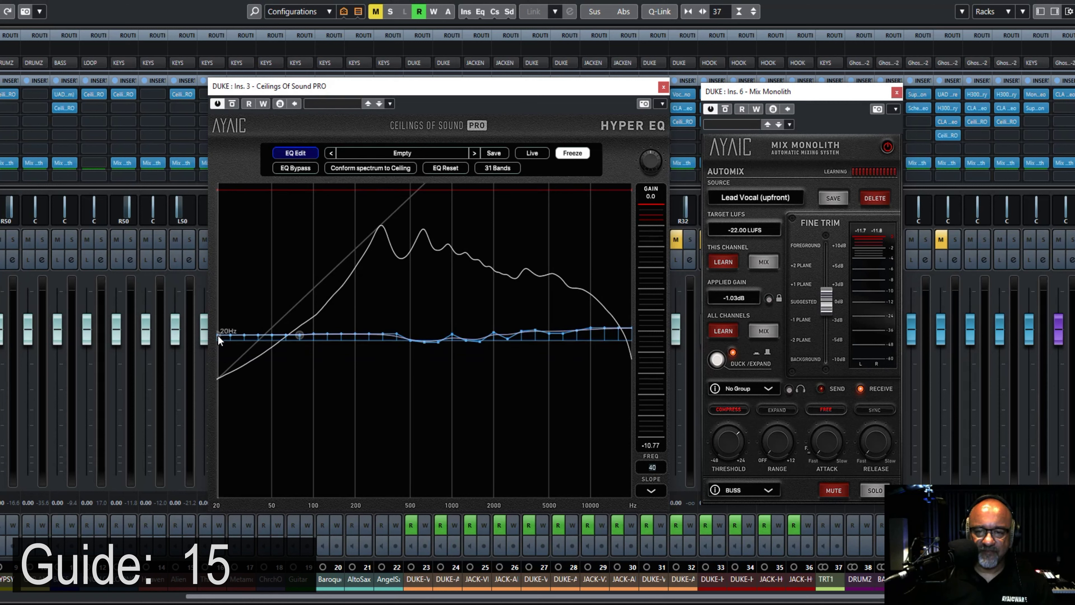
{"action": "left_click", "coordinate": [296, 153]}
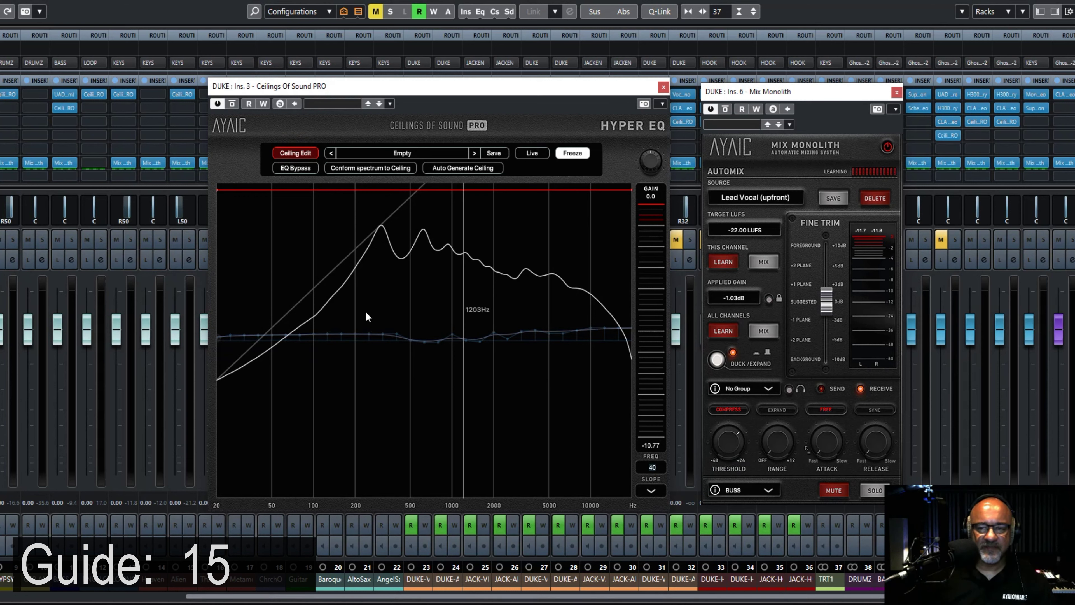
Step: Play the song and compare the DUKE group's sound with the EQ bypassed and active
{"action": "key", "text": "space"}
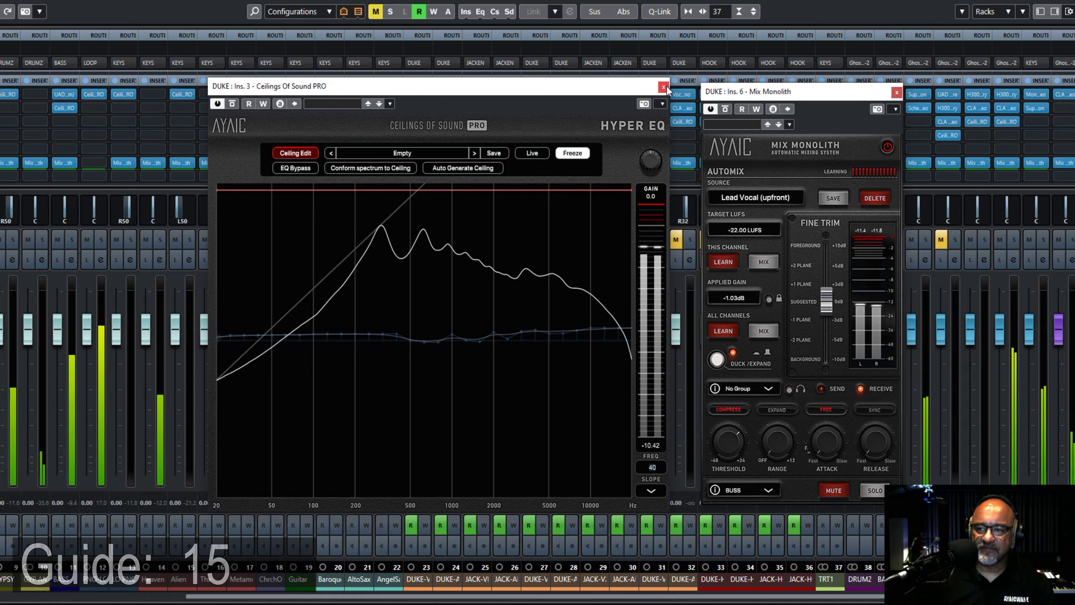
{"action": "left_click", "coordinate": [295, 167]}
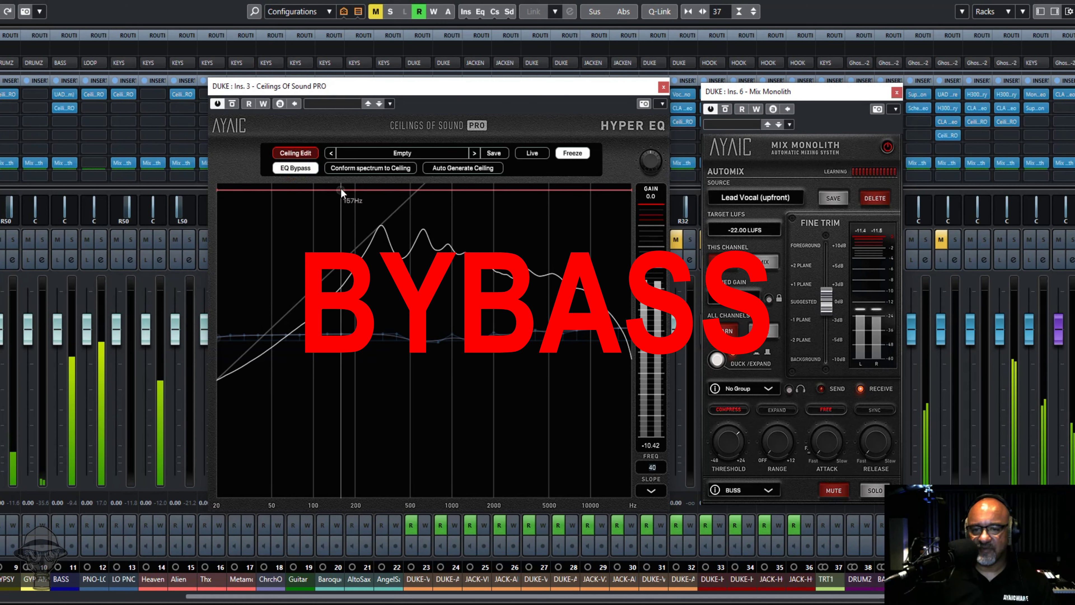
{"action": "left_click", "coordinate": [299, 167]}
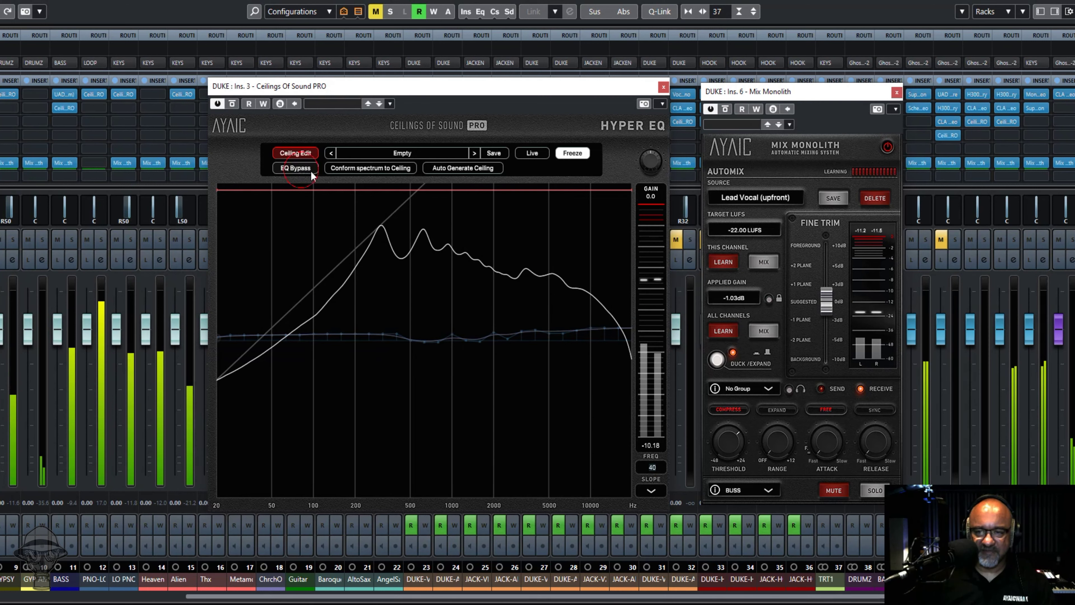
Step: Close the EQ, unmute DUKE channel 32, and relearn and apply the DUKE group's level in Mix Monolith
{"action": "left_click", "coordinate": [663, 87]}
{"action": "left_click", "coordinate": [674, 241]}
{"action": "left_click", "coordinate": [724, 262]}
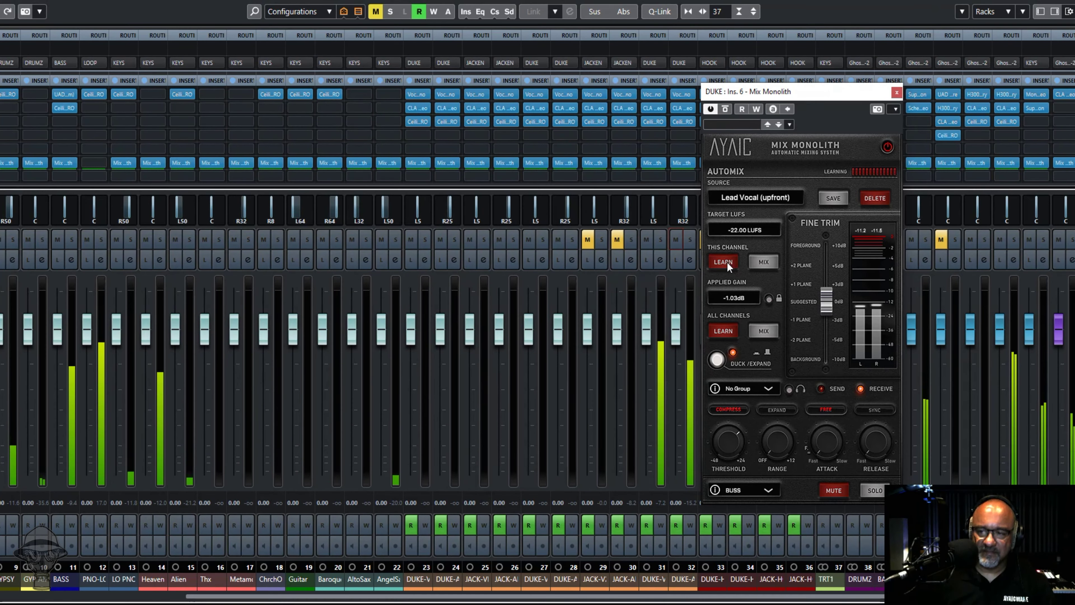
{"action": "left_click", "coordinate": [764, 263]}
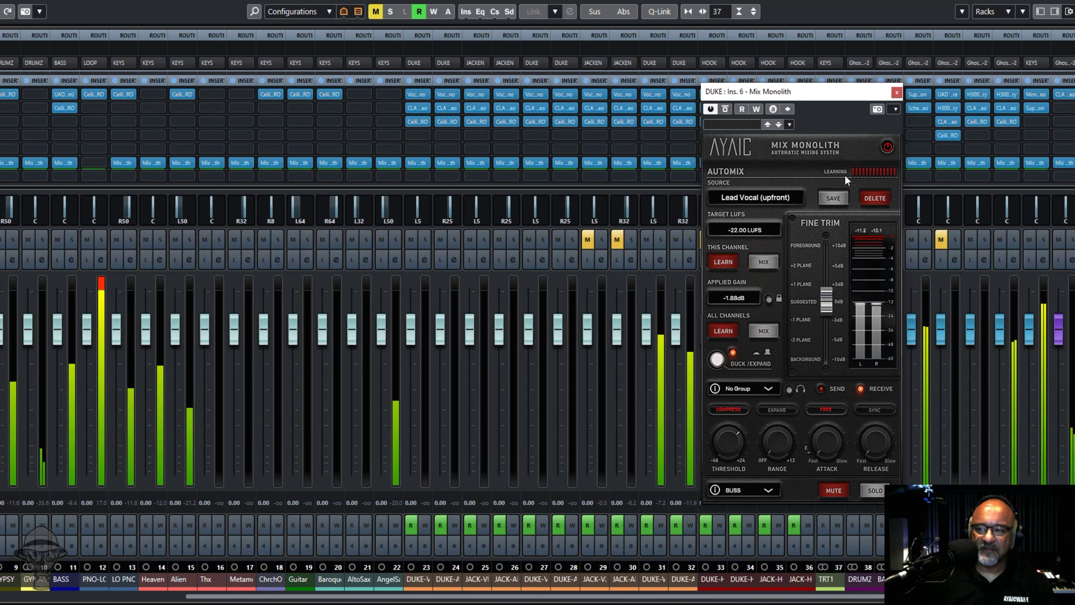
{"action": "left_click", "coordinate": [896, 92]}
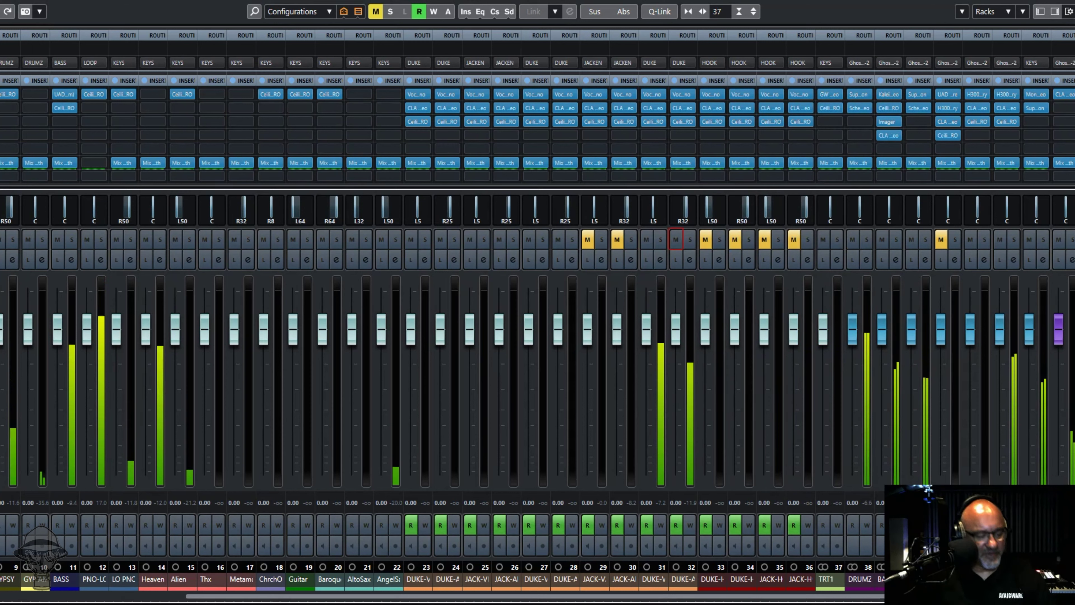
Step: Unmute the JACKEN vocal channels 29 and 30 and play the song
{"action": "left_click", "coordinate": [616, 239]}
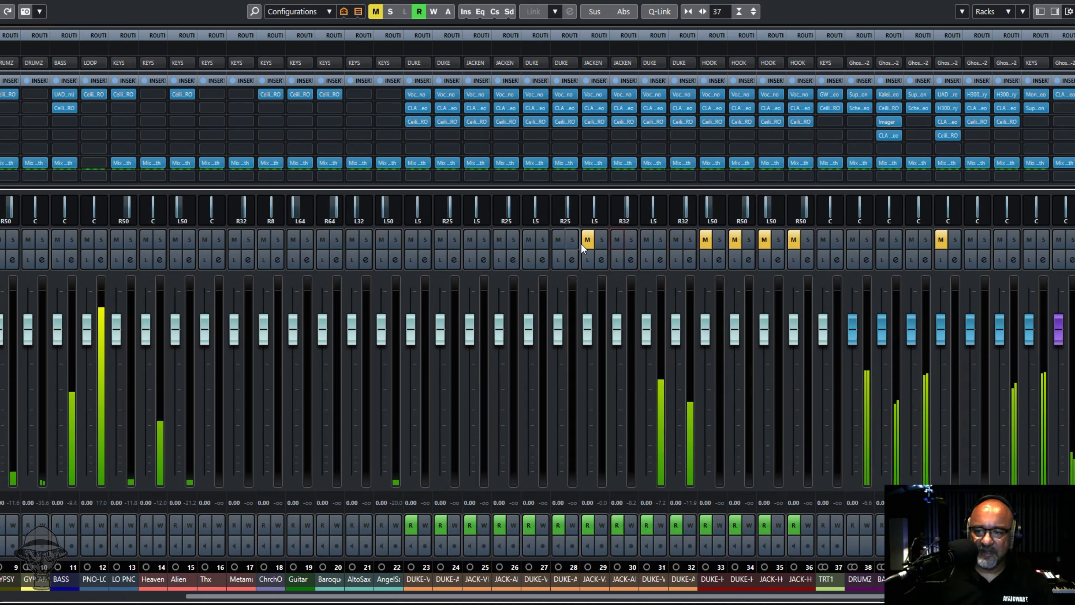
{"action": "left_click", "coordinate": [586, 239]}
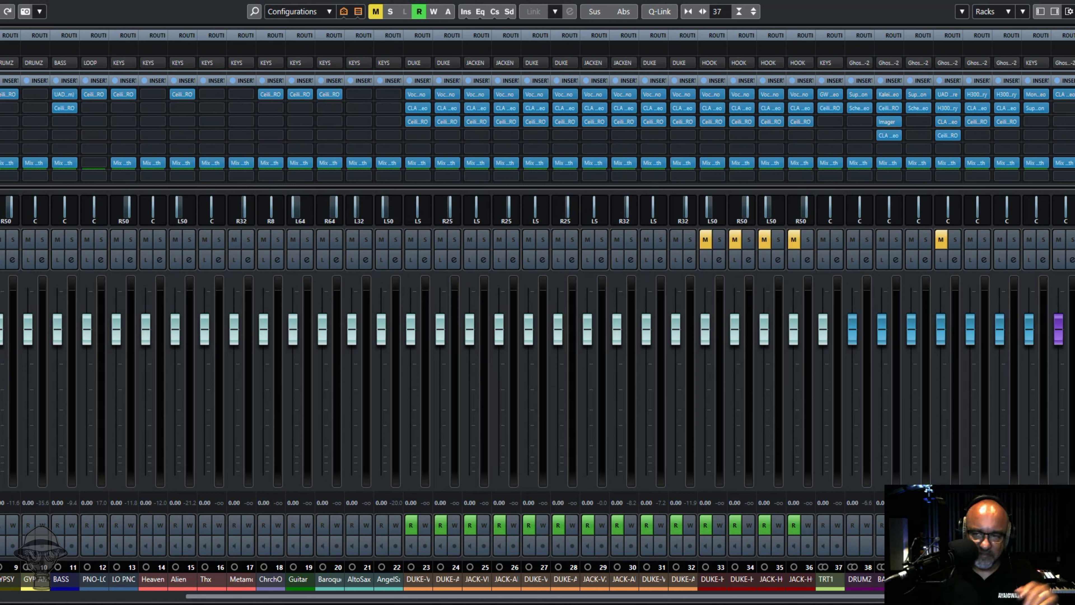
{"action": "key", "text": "space"}
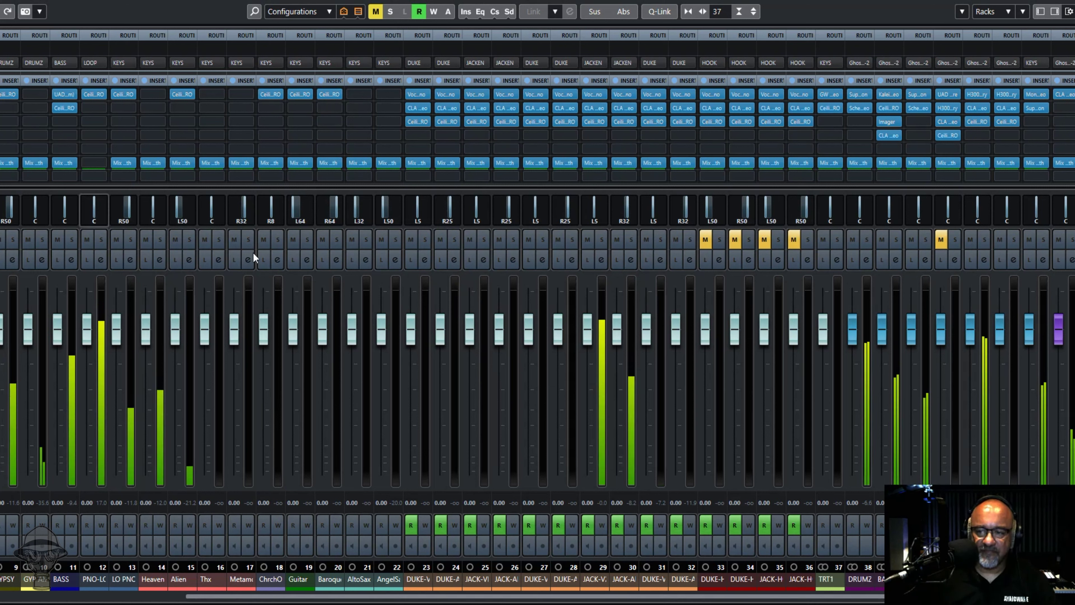